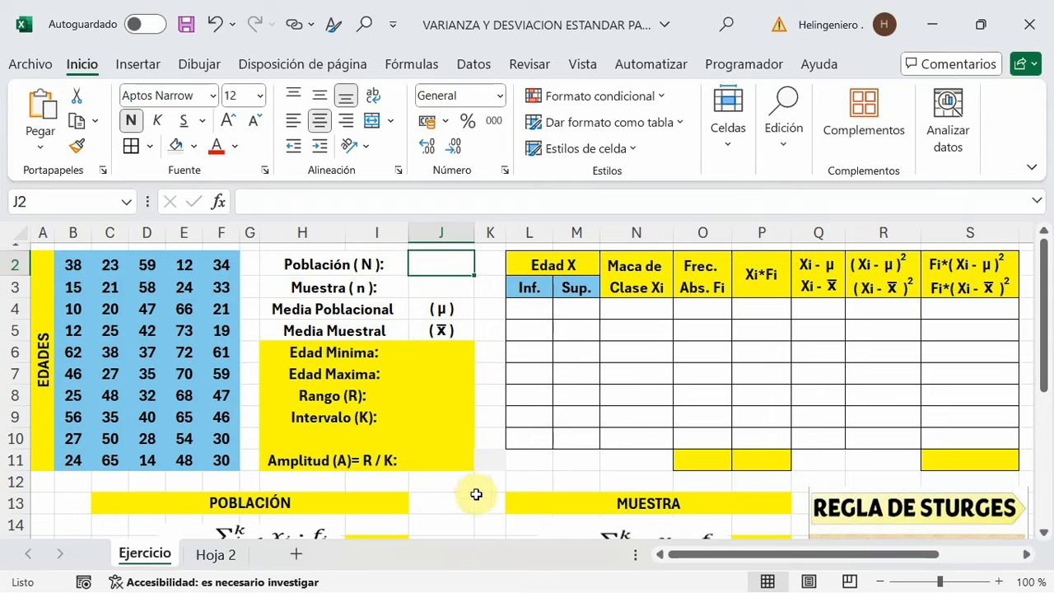
Review the population and sample formulas and the Sturges rule below the data tables.
scroll(468, 485, down, 3)
scroll(412, 469, down, 1)
scroll(350, 453, up, 1)
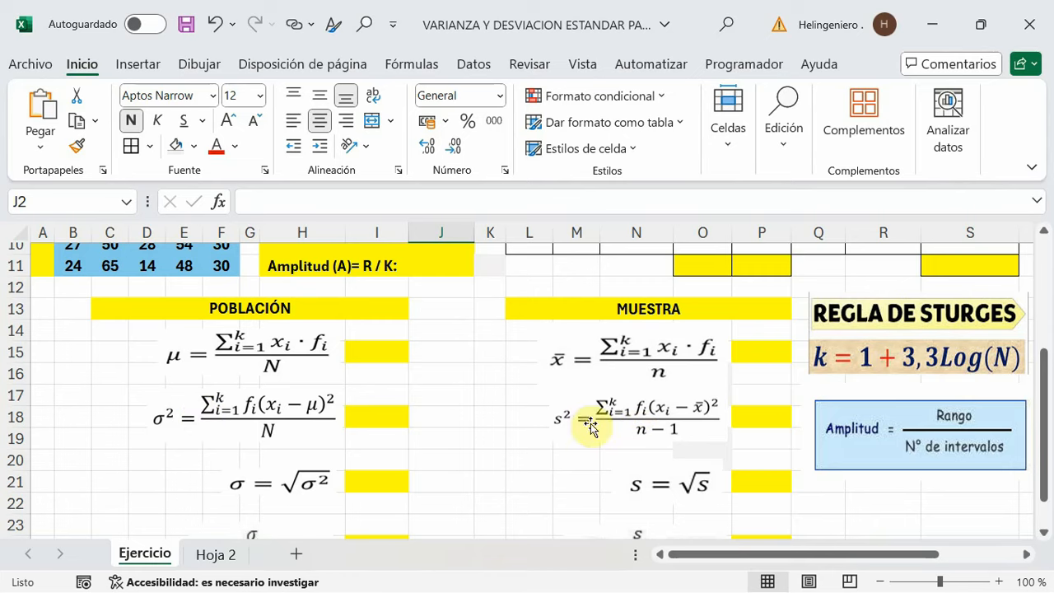
scroll(317, 486, down, 1)
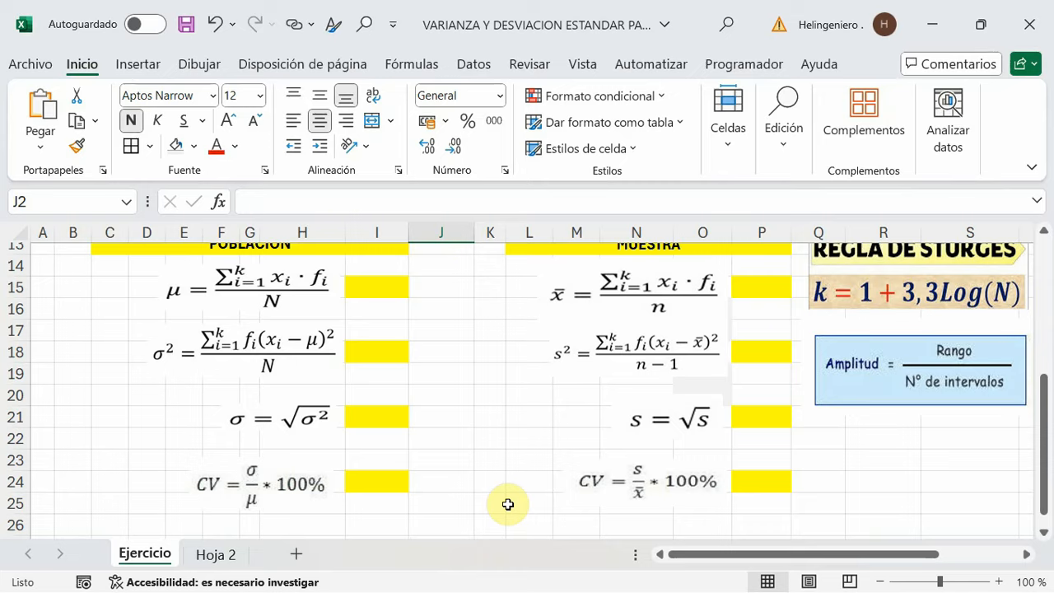
scroll(508, 504, up, 4)
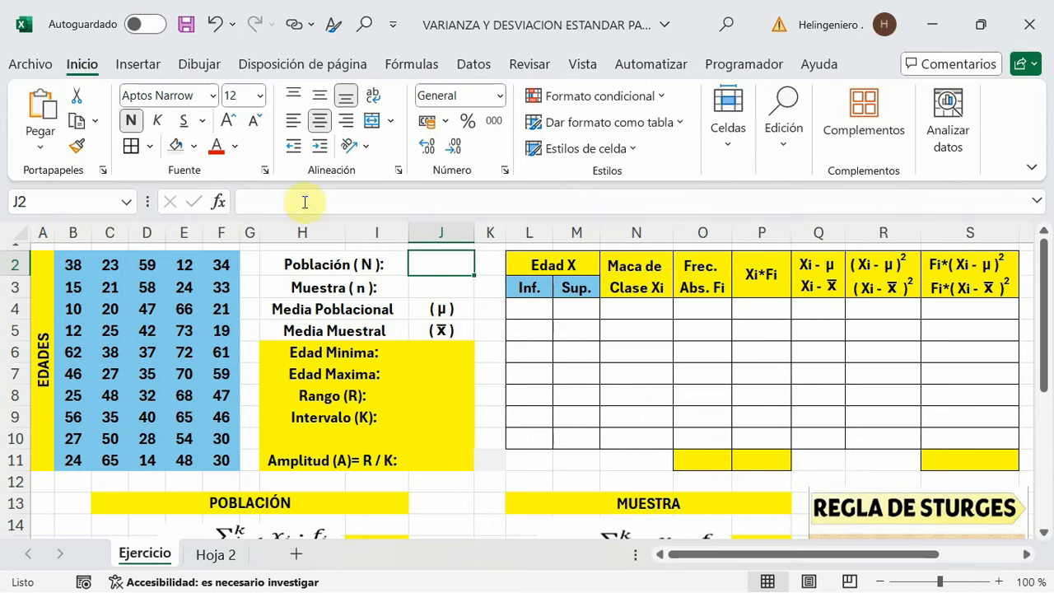
Count the ages for Población (N) in J2 with =CONTARA($B$2:$F$11).
key(F2)
text(=)
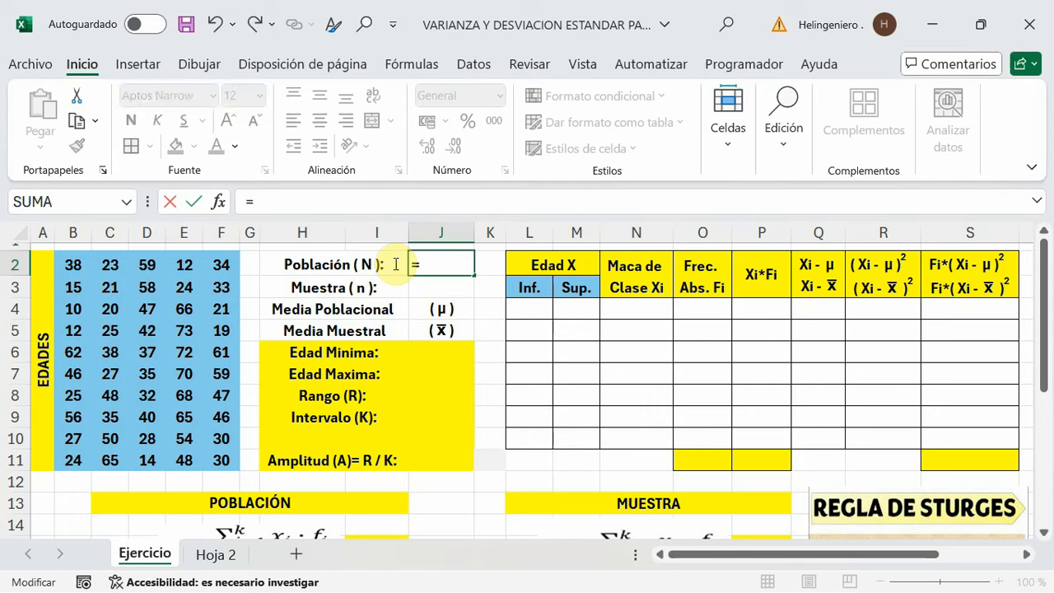
text(contar)
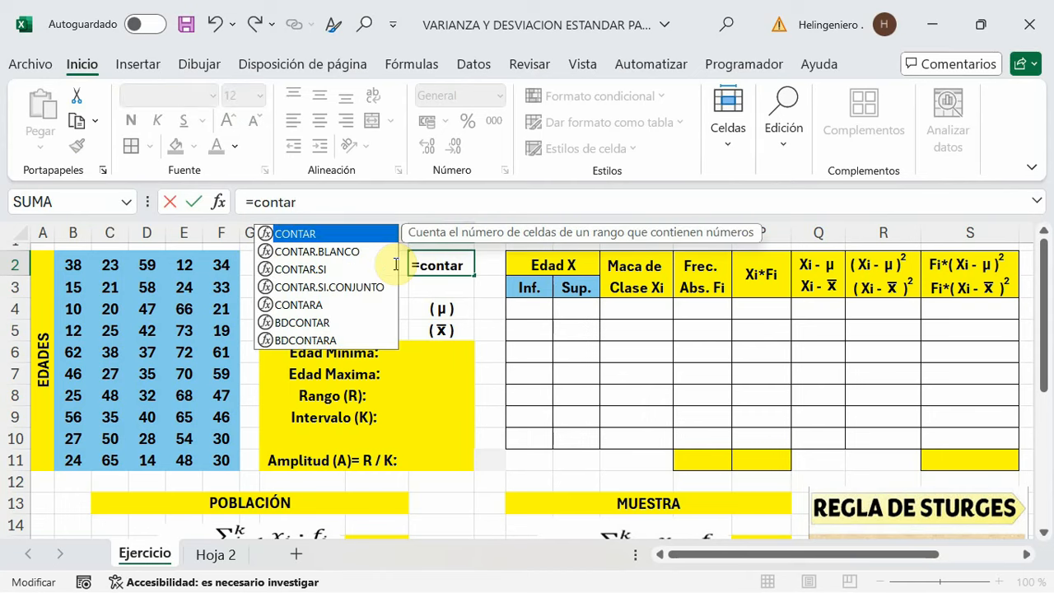
text(a)
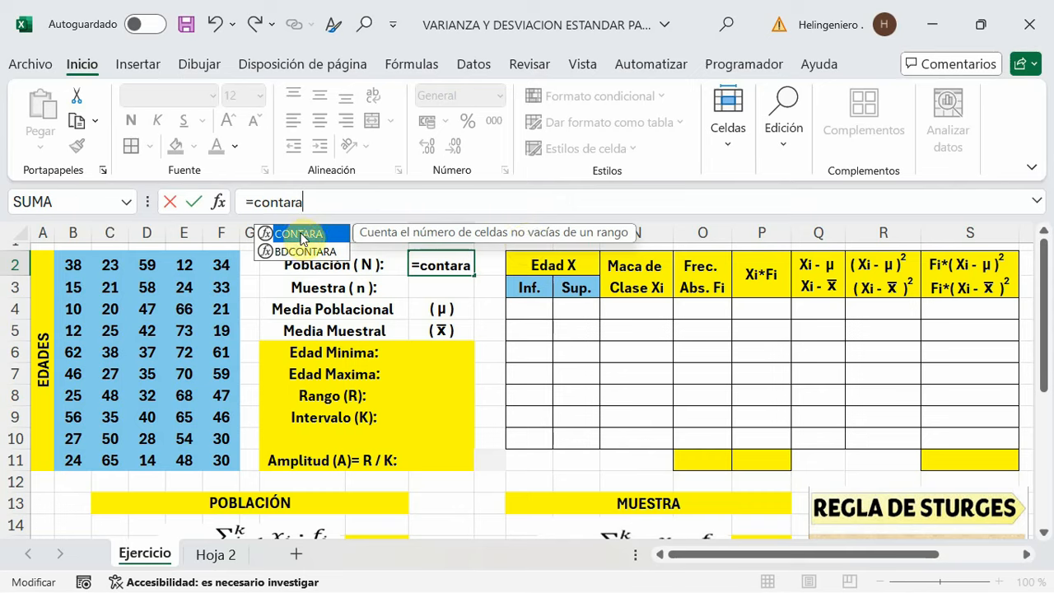
key(Tab)
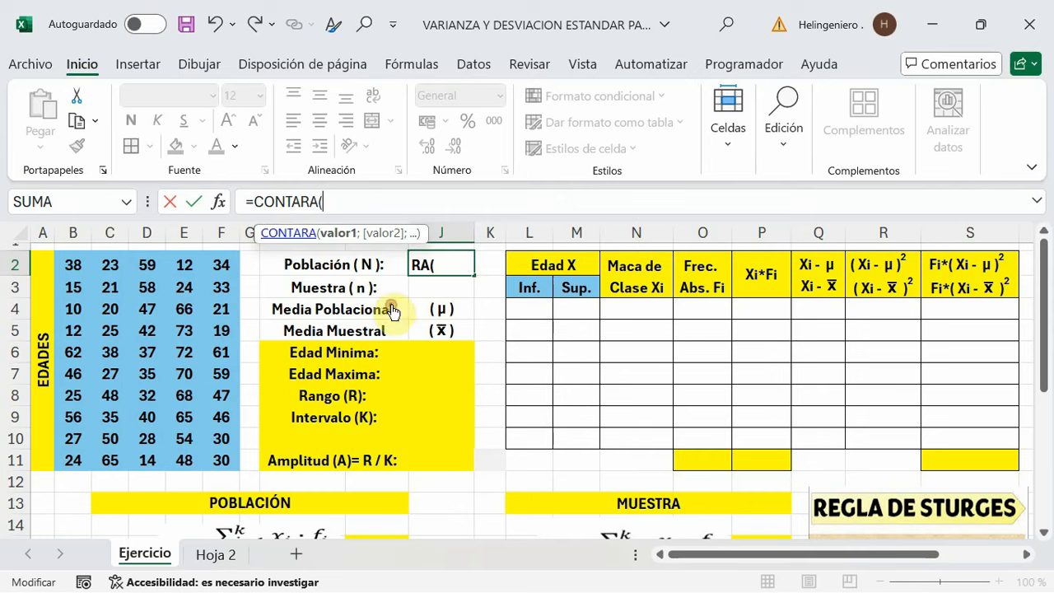
drag(71, 261, 211, 455)
key(F4)
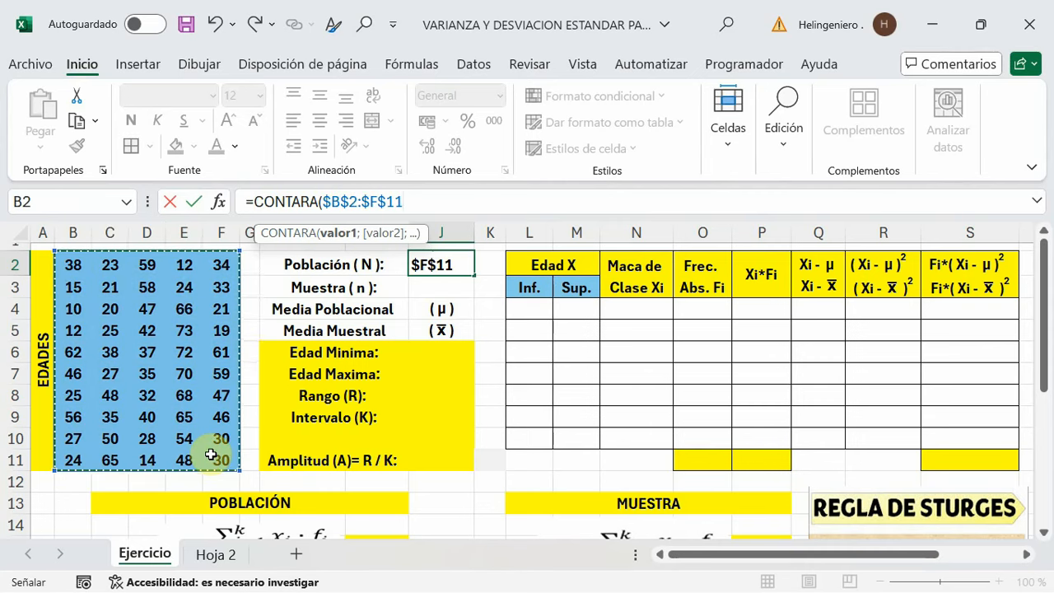
text())
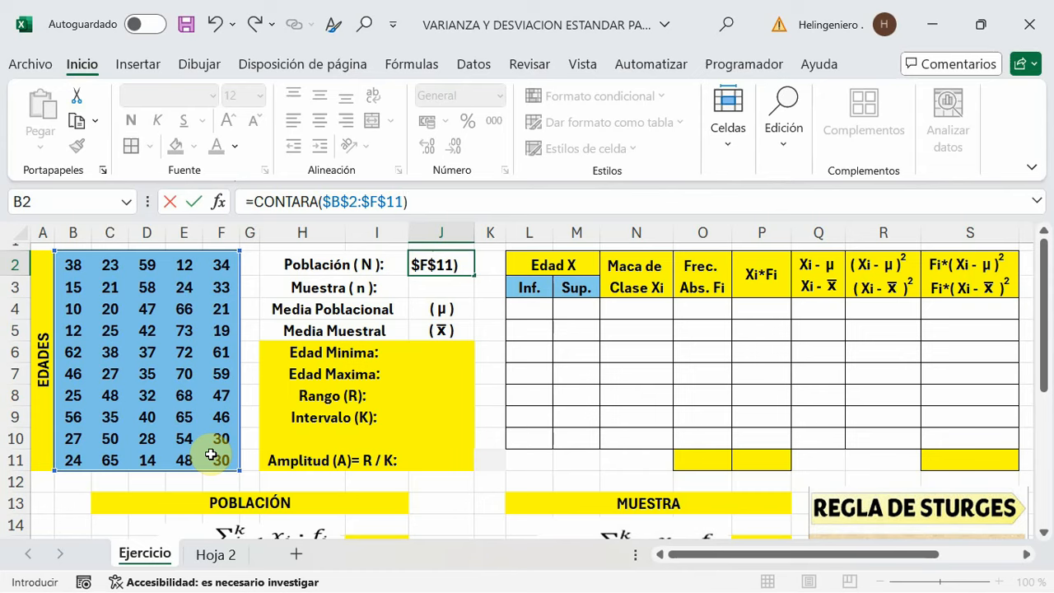
key(Return)
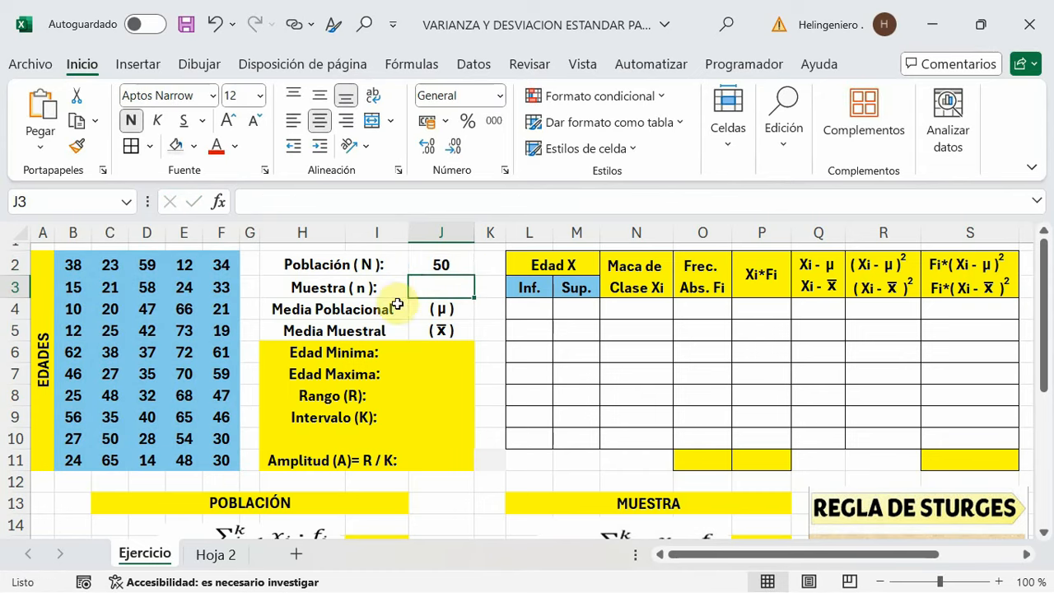
Copy the Población (N) count formula from J2 down to the Muestra (n) cell J3.
click(441, 264)
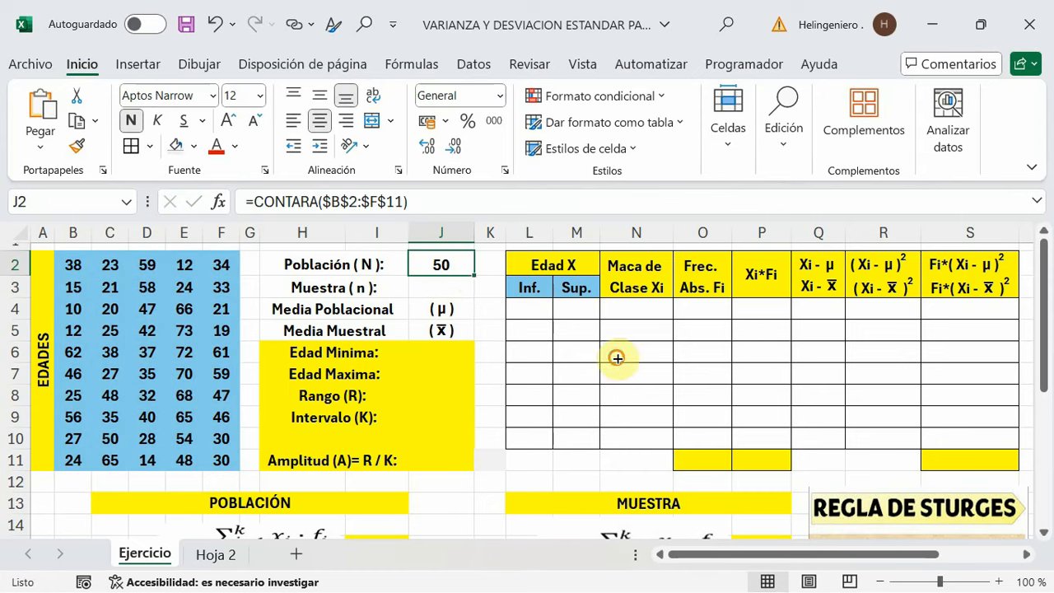
drag(474, 297, 468, 300)
click(467, 311)
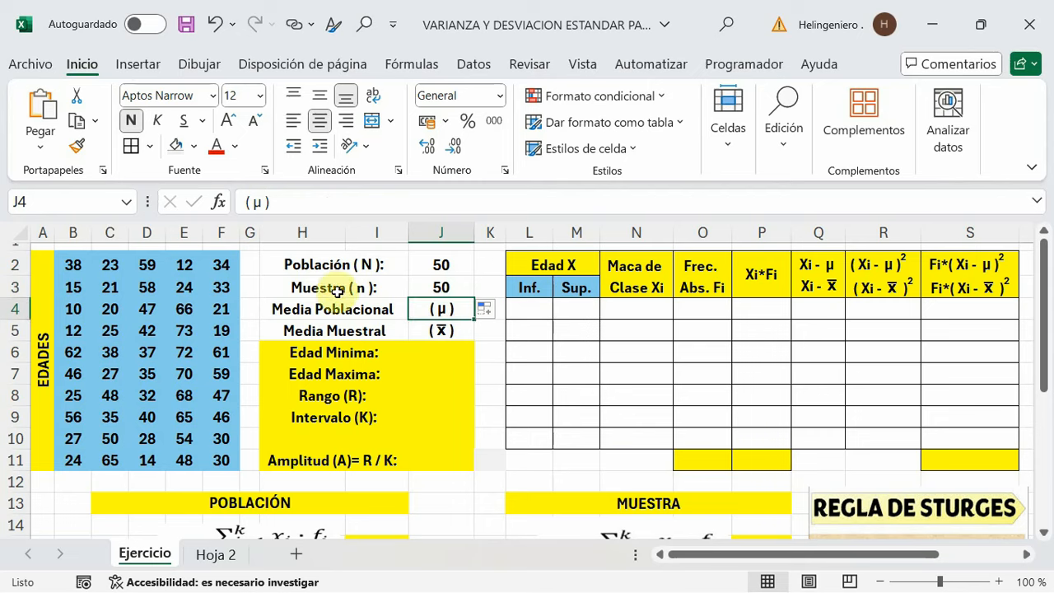
Calculate the Edad Minima in J6 with =MIN(B2:F11).
click(412, 352)
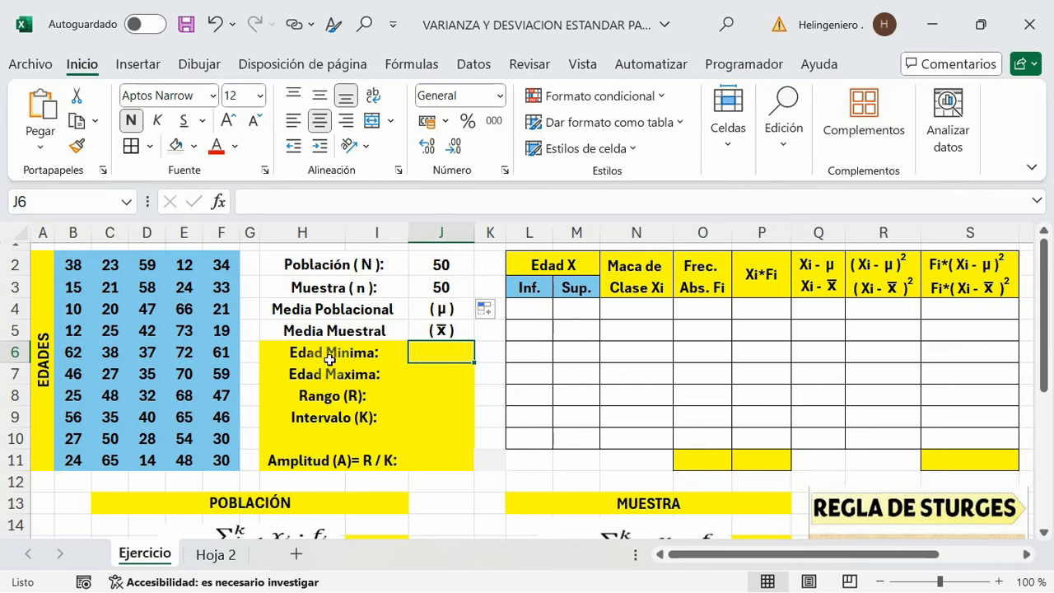
click(288, 202)
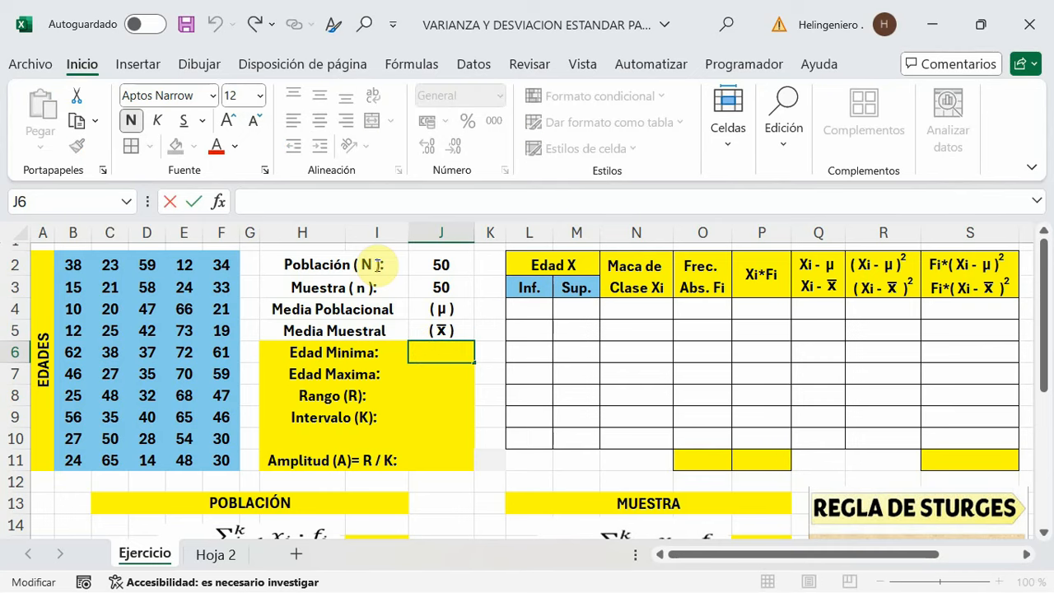
text(=min)
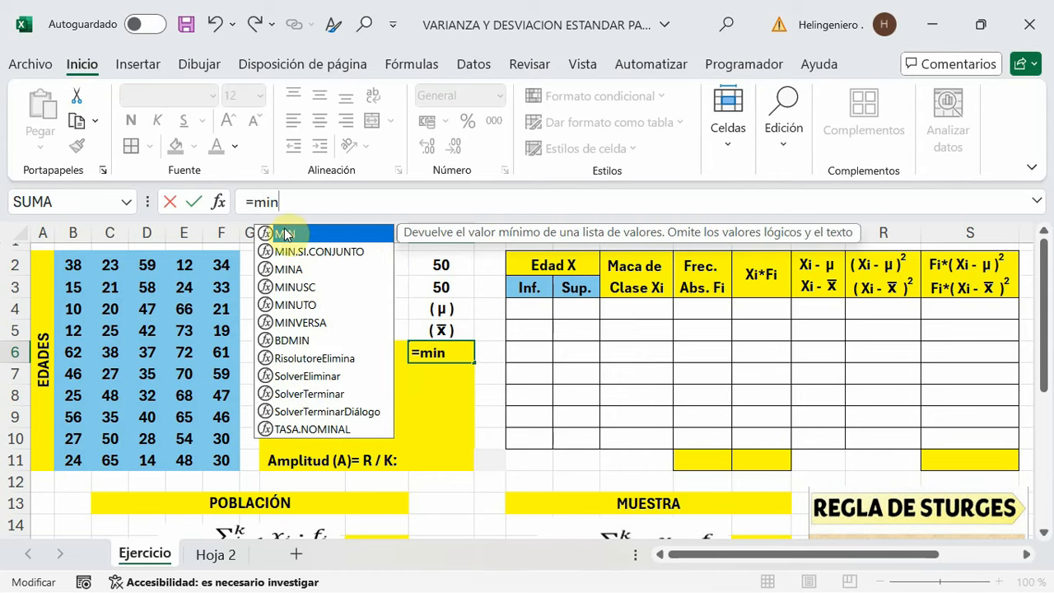
key(Tab)
drag(72, 265, 212, 461)
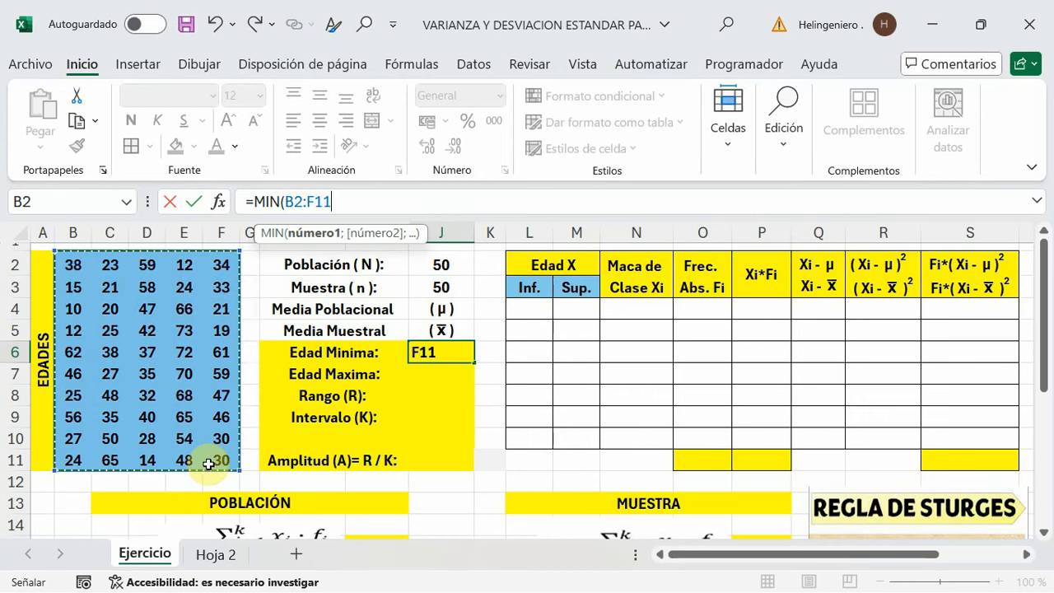
text())
key(Return)
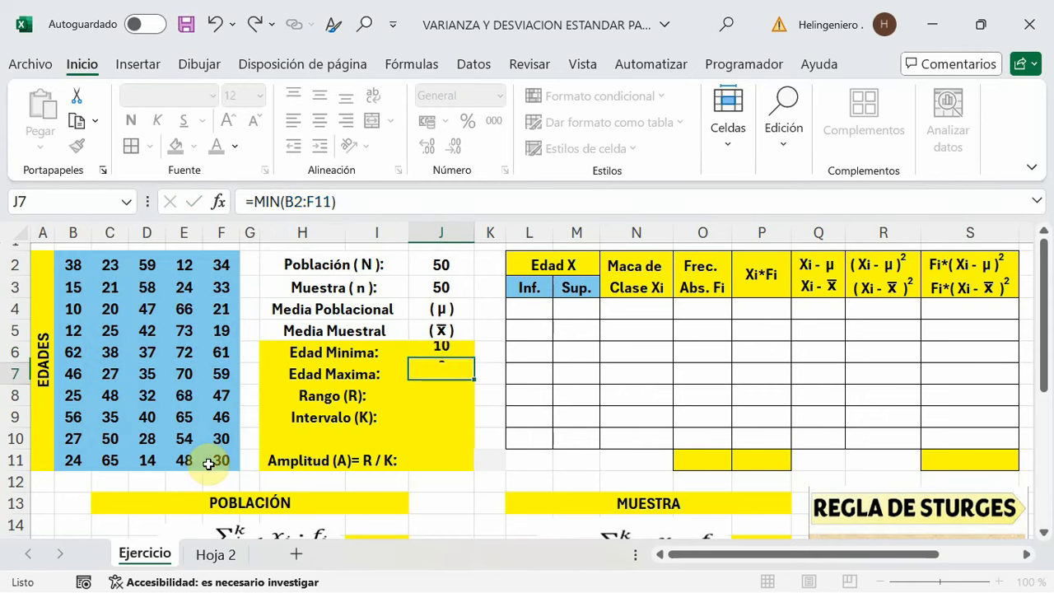
click(428, 353)
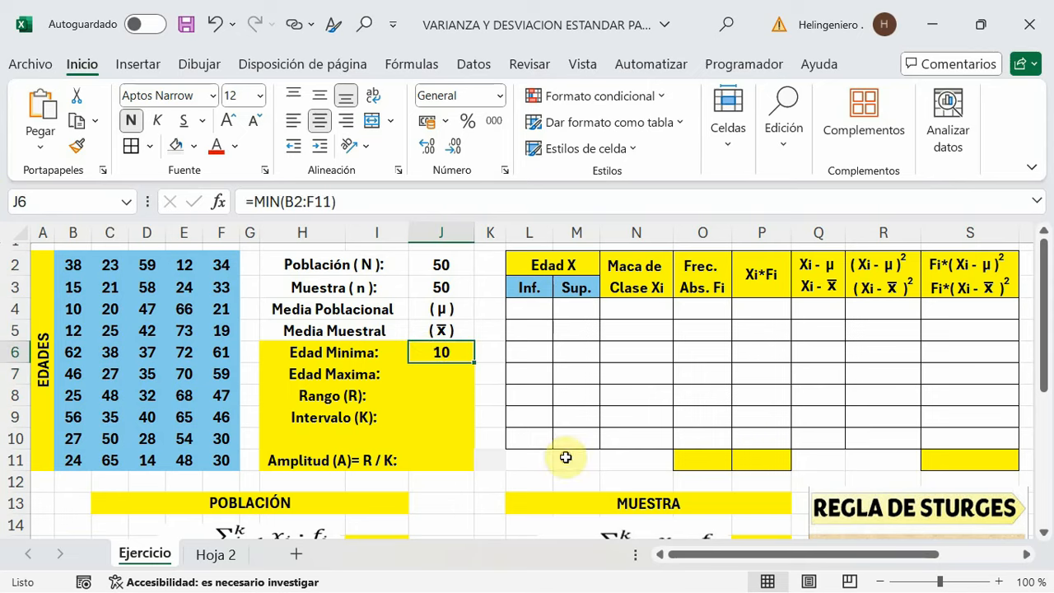
Calculate the Edad Maxima in J7 with =MAX(B2:F11).
click(434, 375)
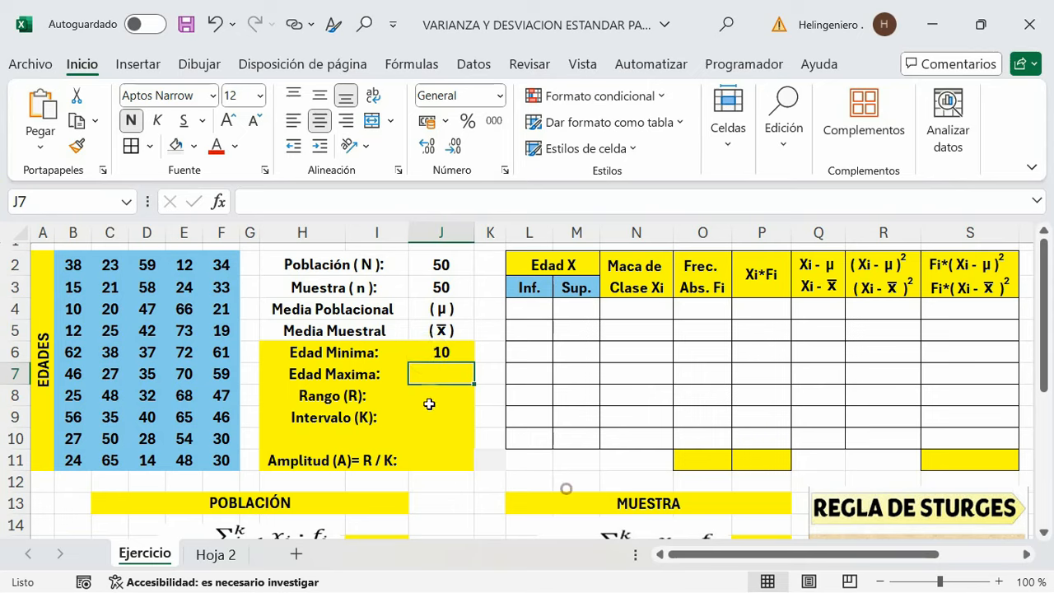
click(386, 267)
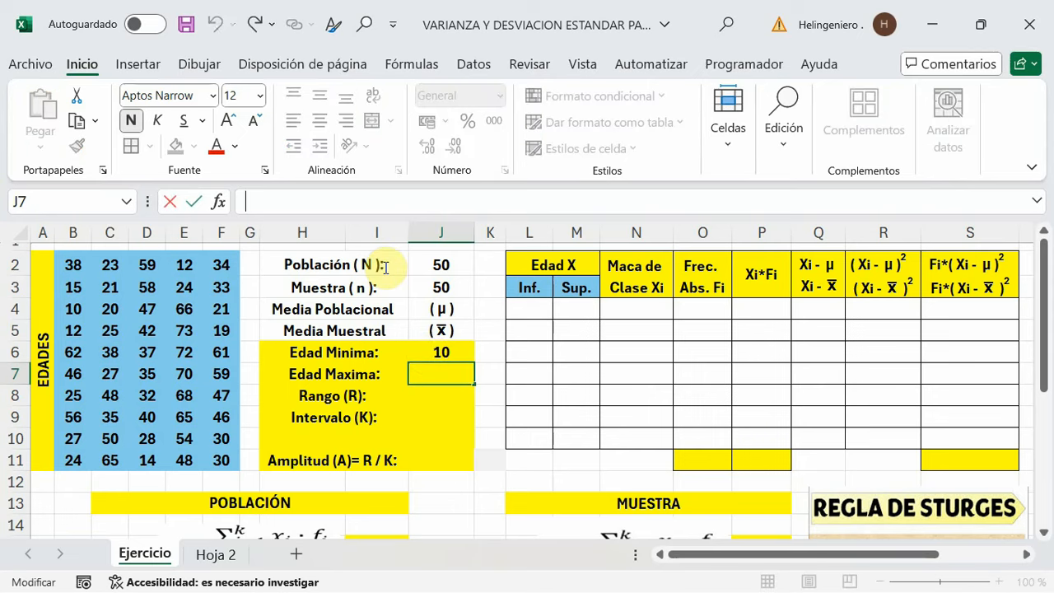
text(=max)
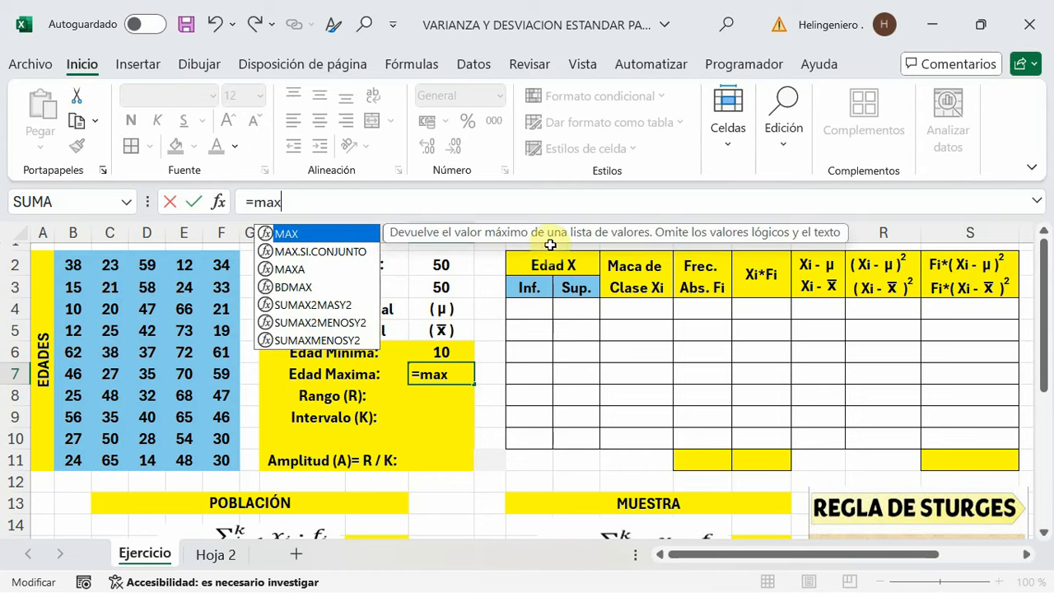
double_click(297, 239)
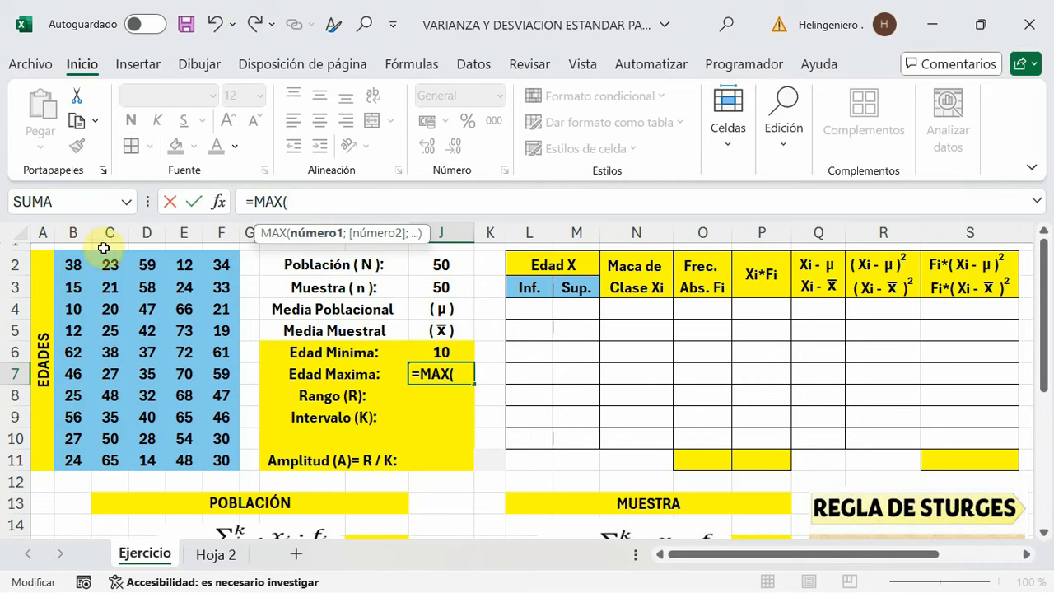
drag(72, 265, 222, 462)
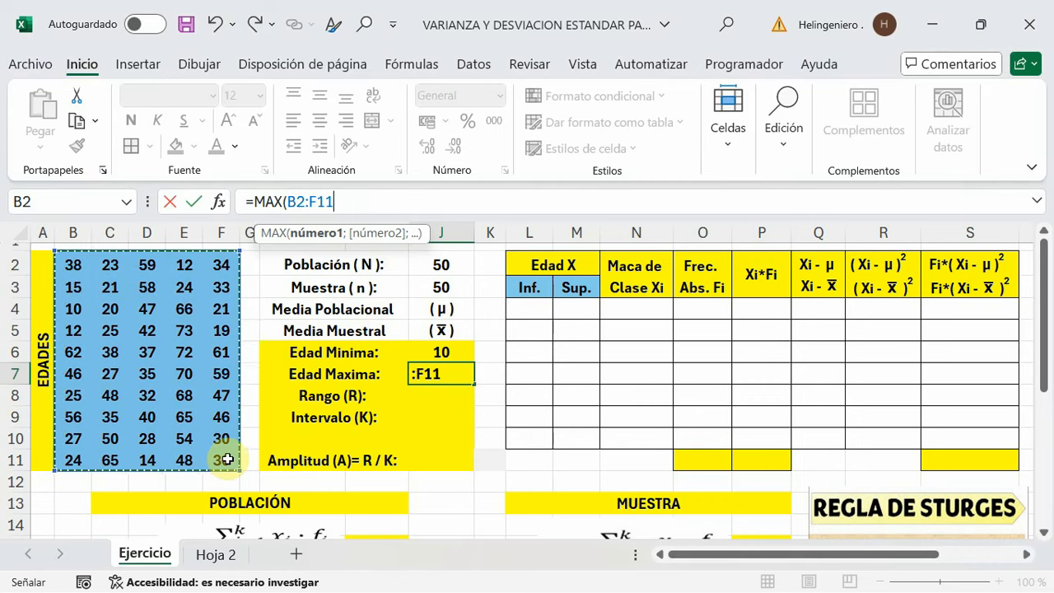
text())
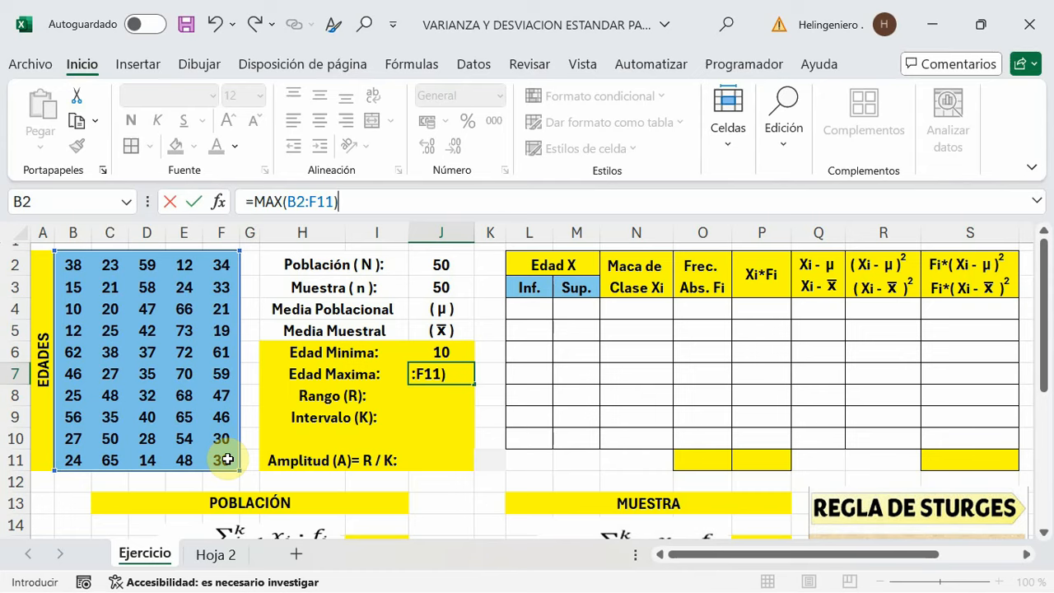
key(Return)
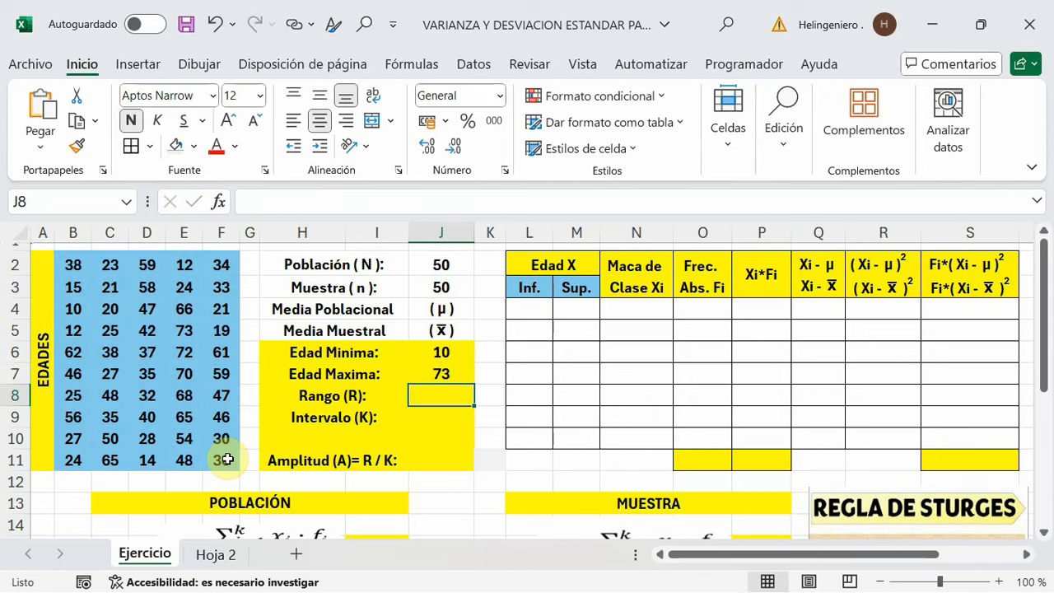
click(441, 375)
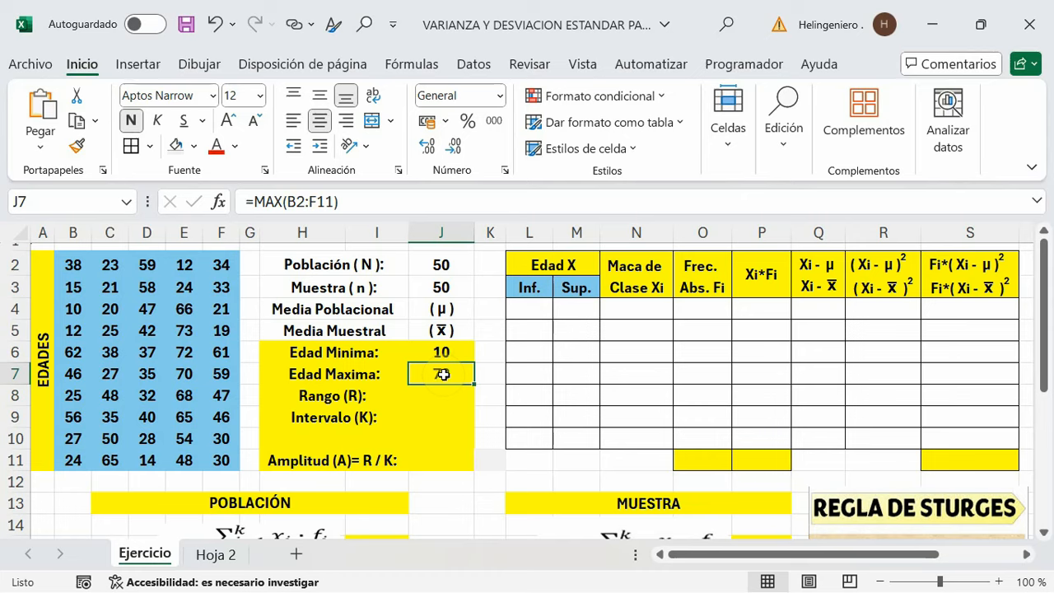
Calculate the Rango (R) in J8 as maximum minus minimum age with =J7-J6.
click(436, 394)
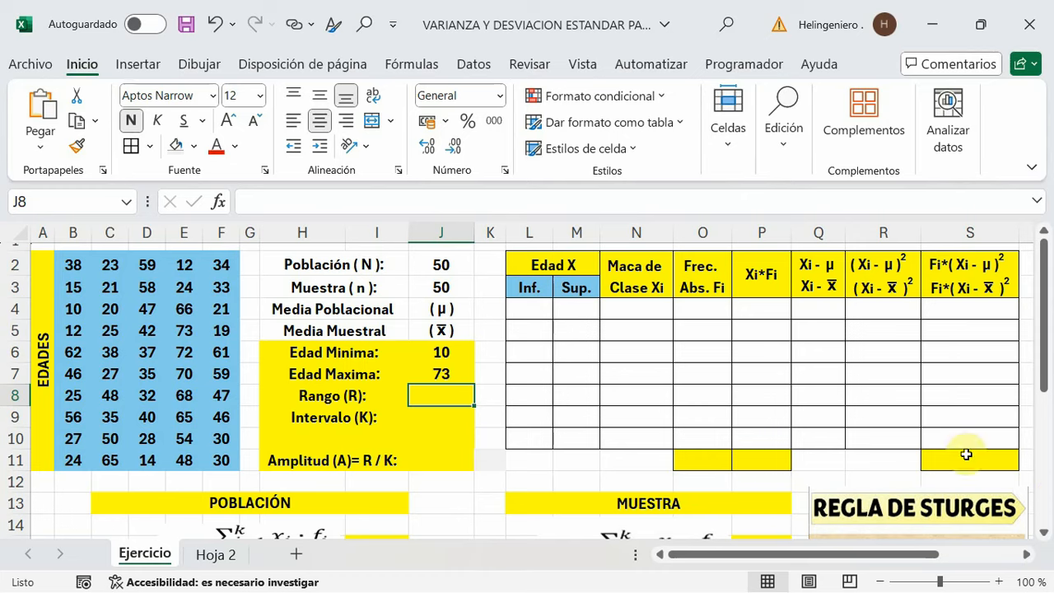
click(455, 271)
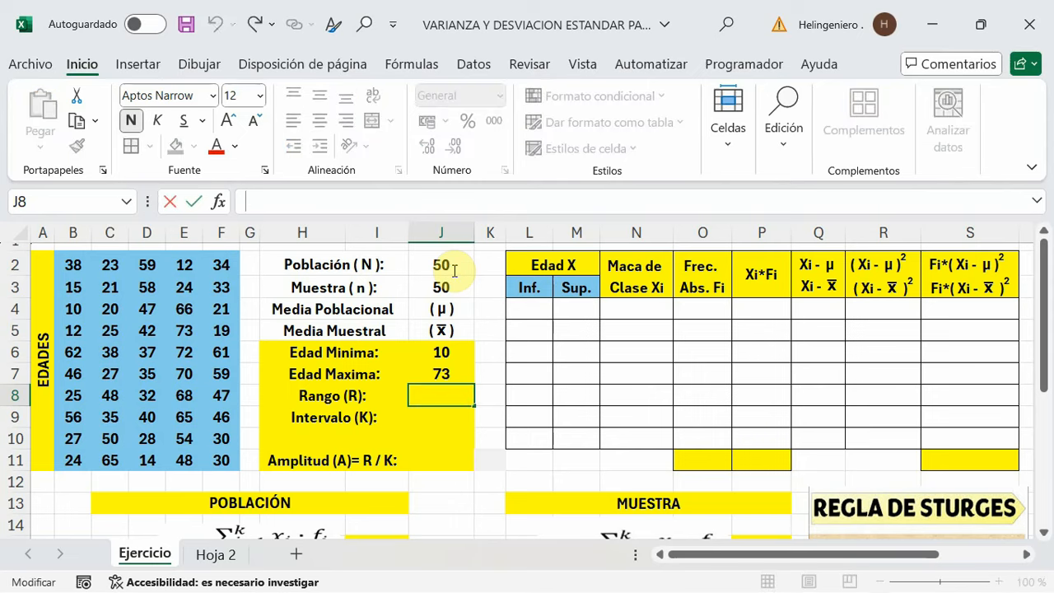
text(=)
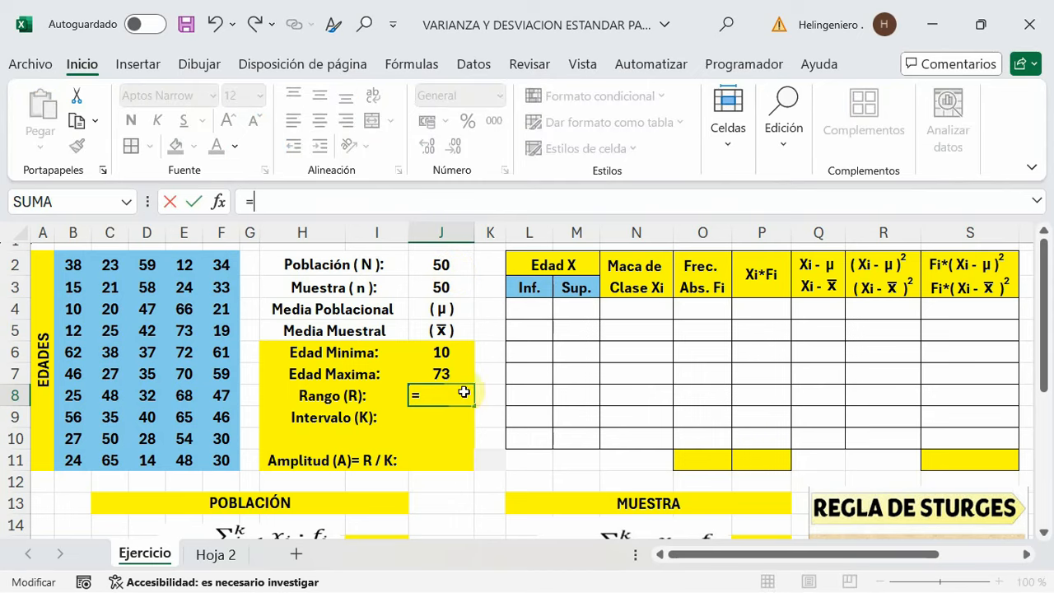
click(442, 373)
text(-)
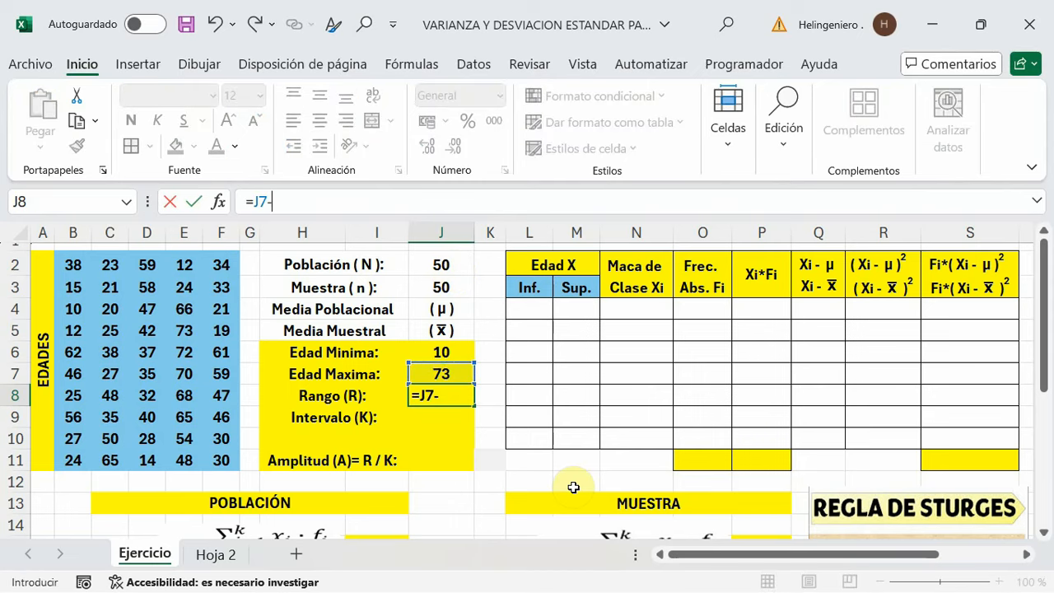
click(447, 352)
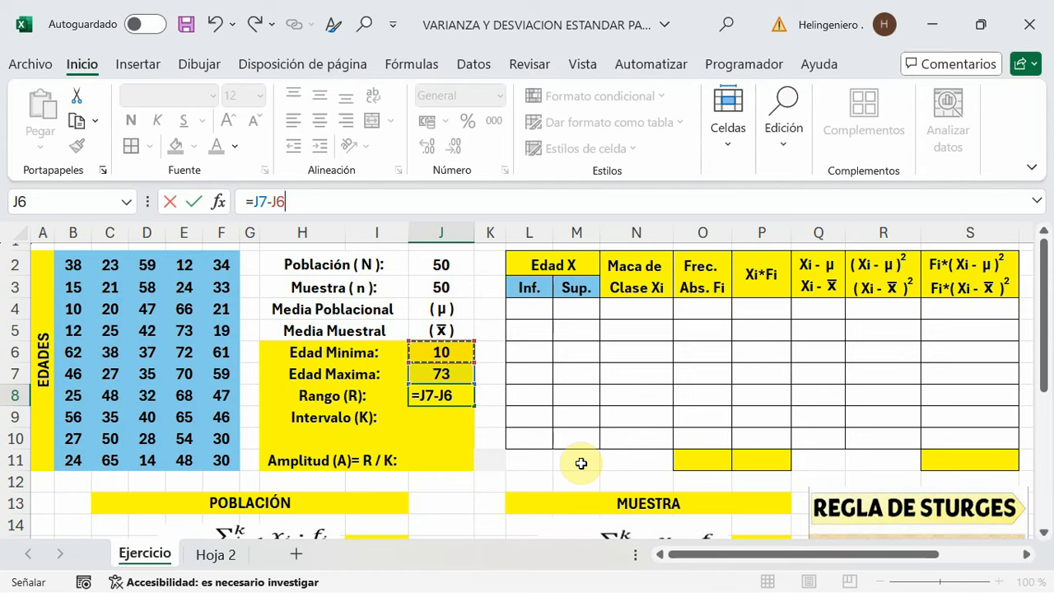
key(Return)
key(Up)
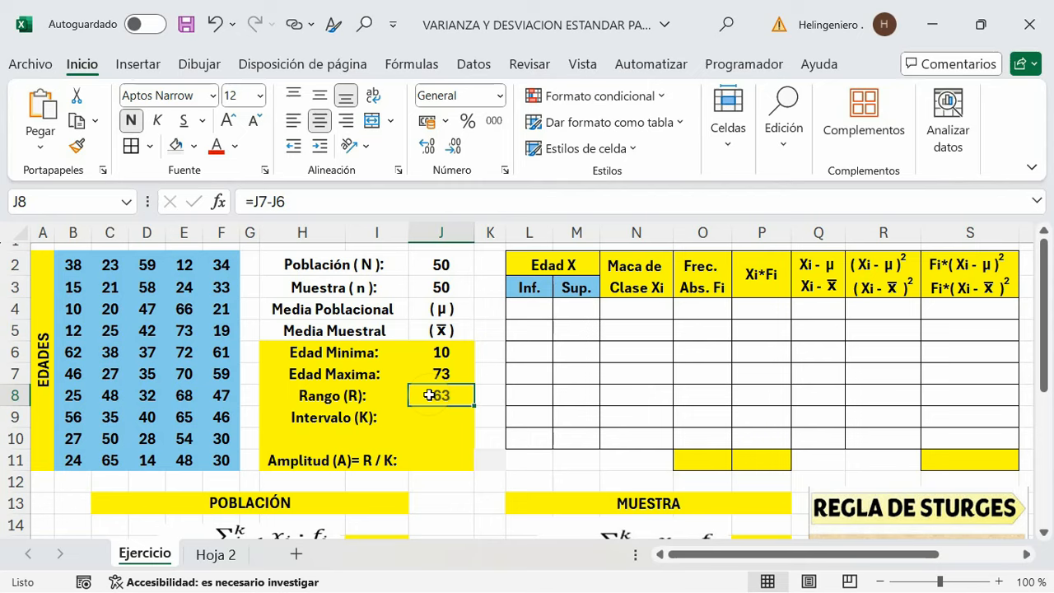
Calculate the Intervalo (K) in J9 by the Sturges rule with =1+3,3*LOG10(J2).
click(421, 420)
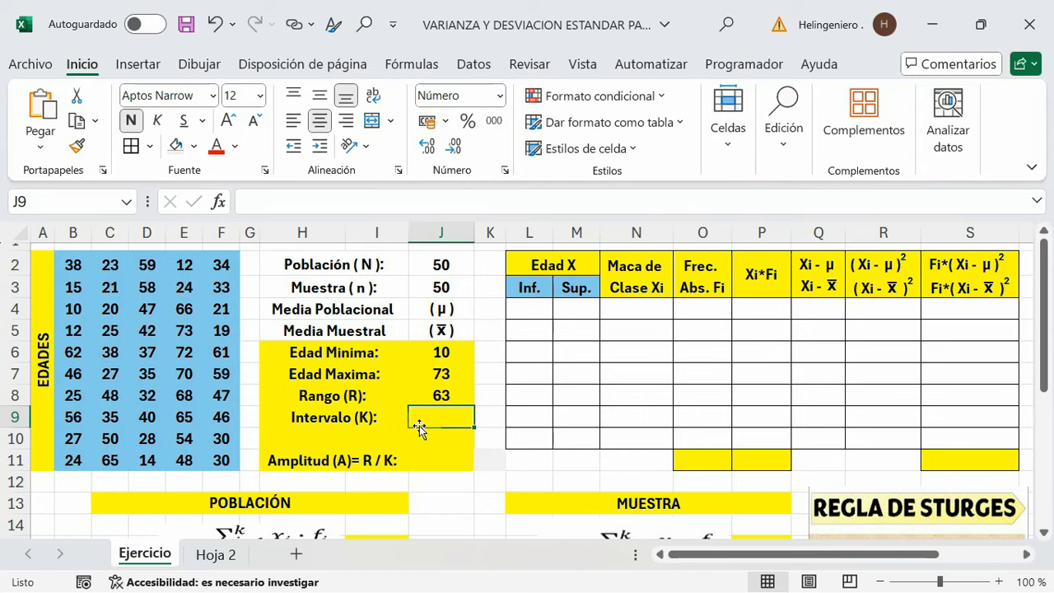
scroll(775, 532, down, 2)
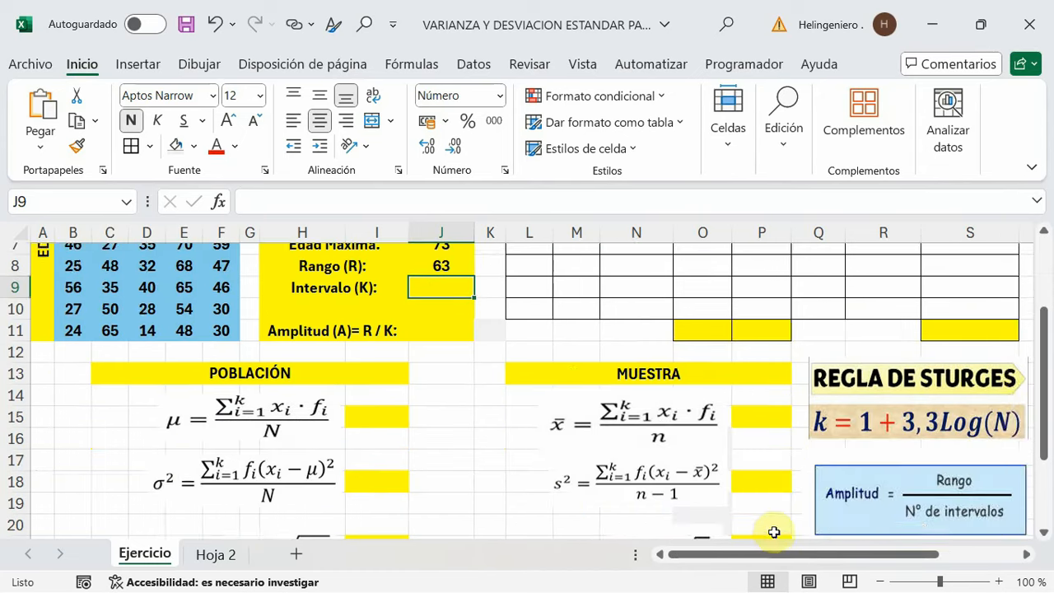
drag(770, 552, 803, 554)
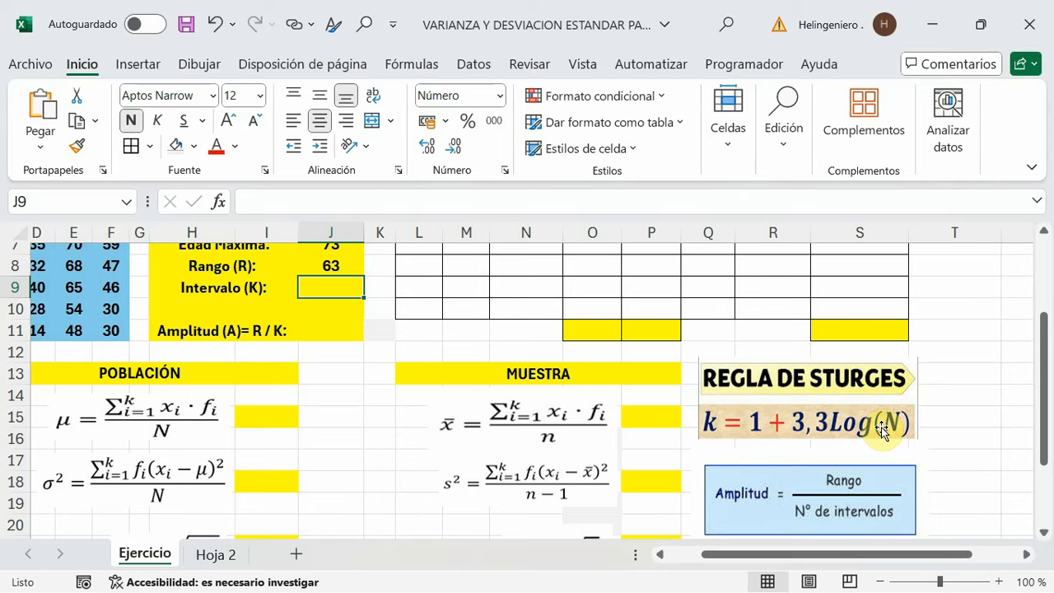
scroll(503, 429, up, 2)
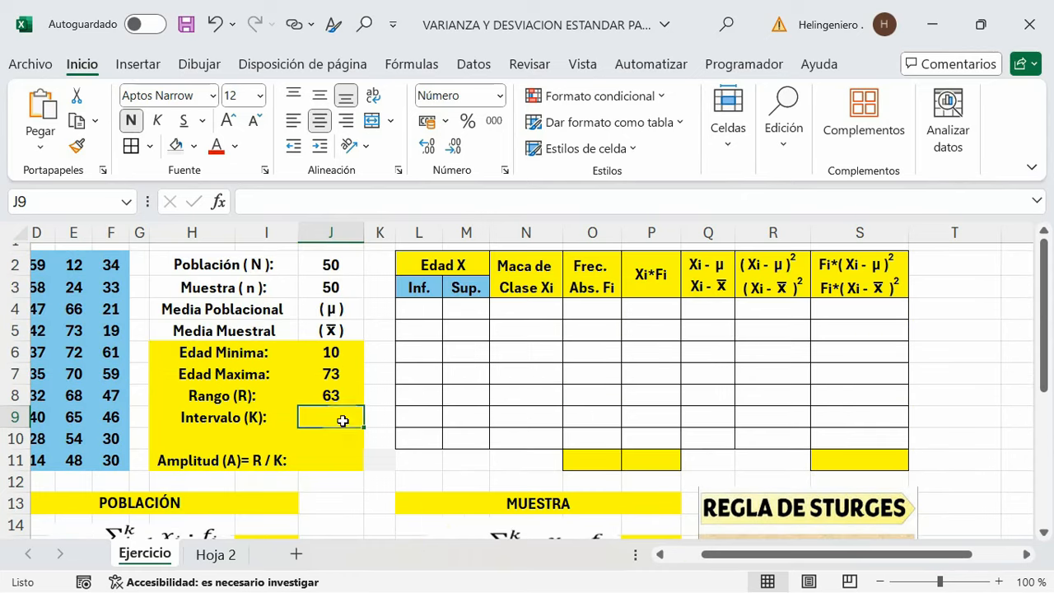
click(292, 201)
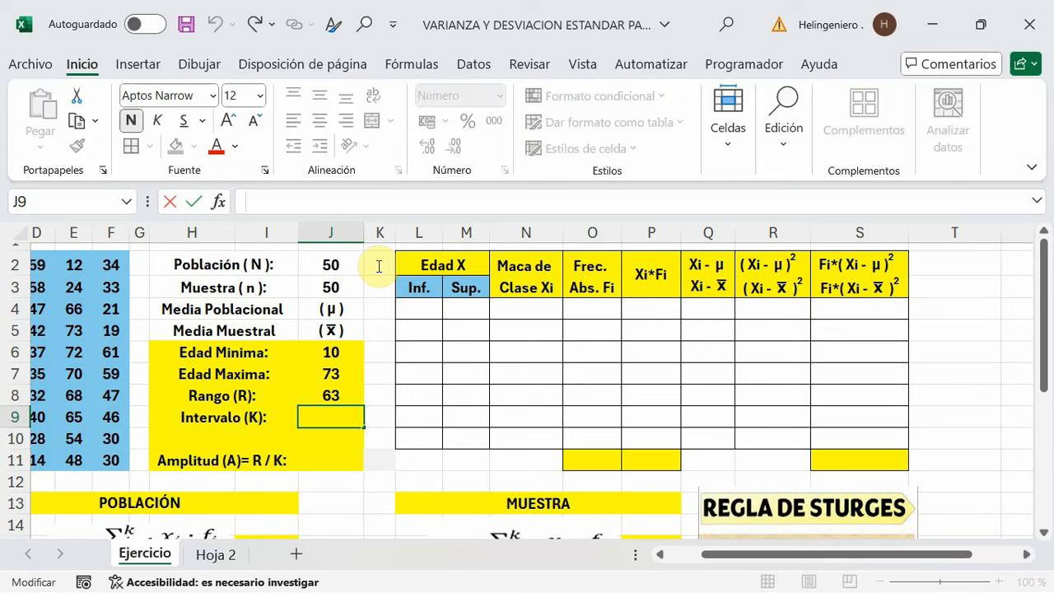
text(=)
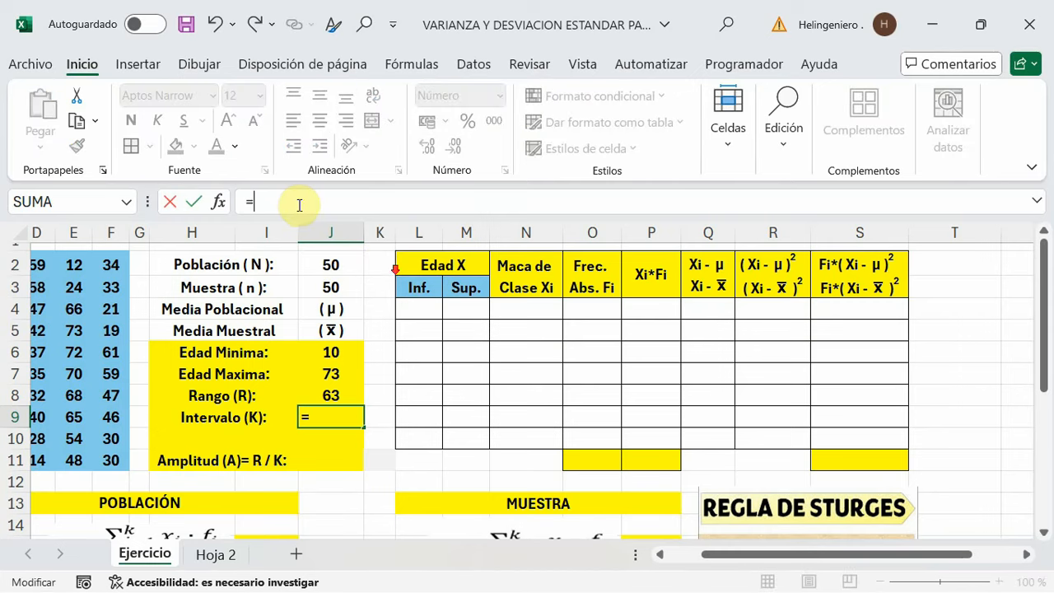
scroll(453, 242, down, 1)
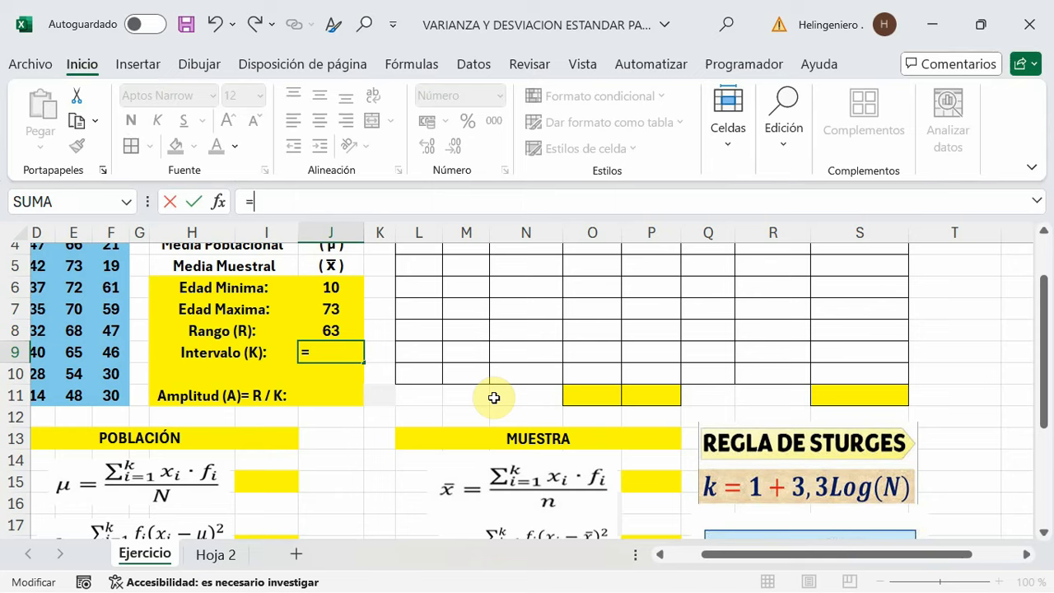
text(1)
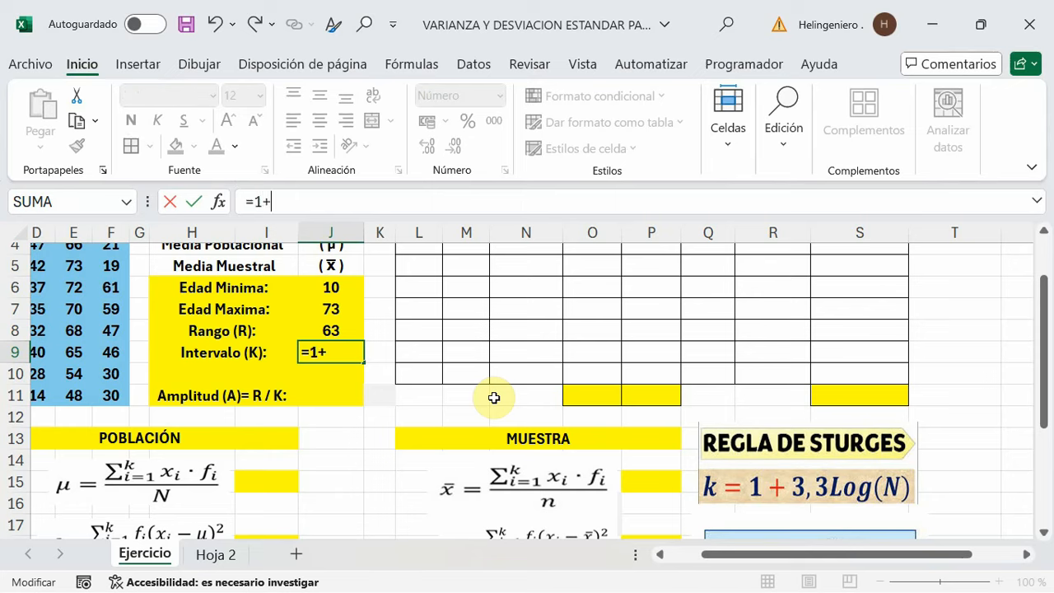
text(+3,3*log)
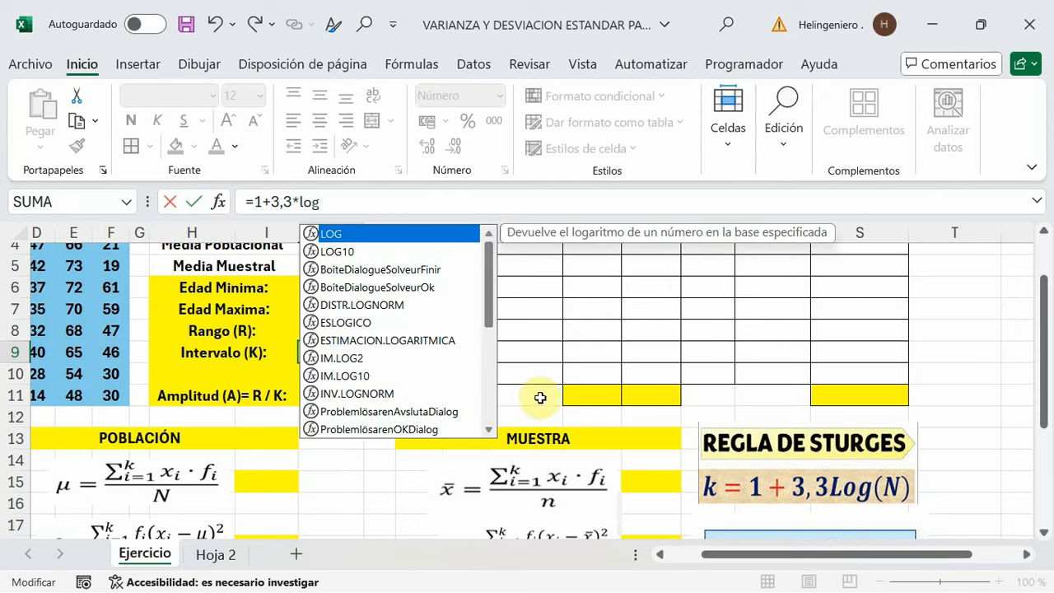
click(337, 251)
key(Tab)
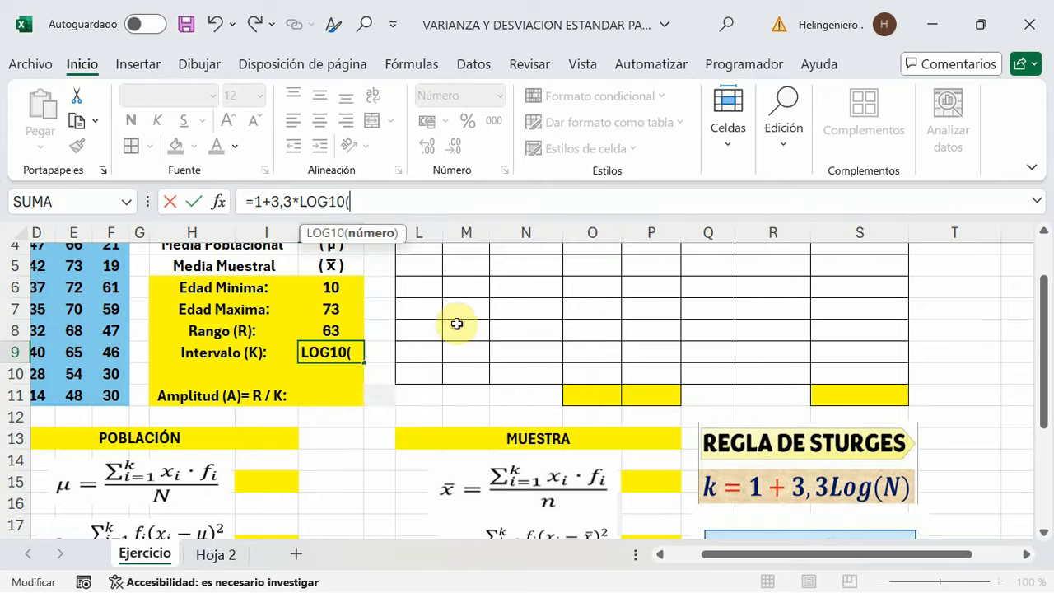
scroll(331, 282, up, 1)
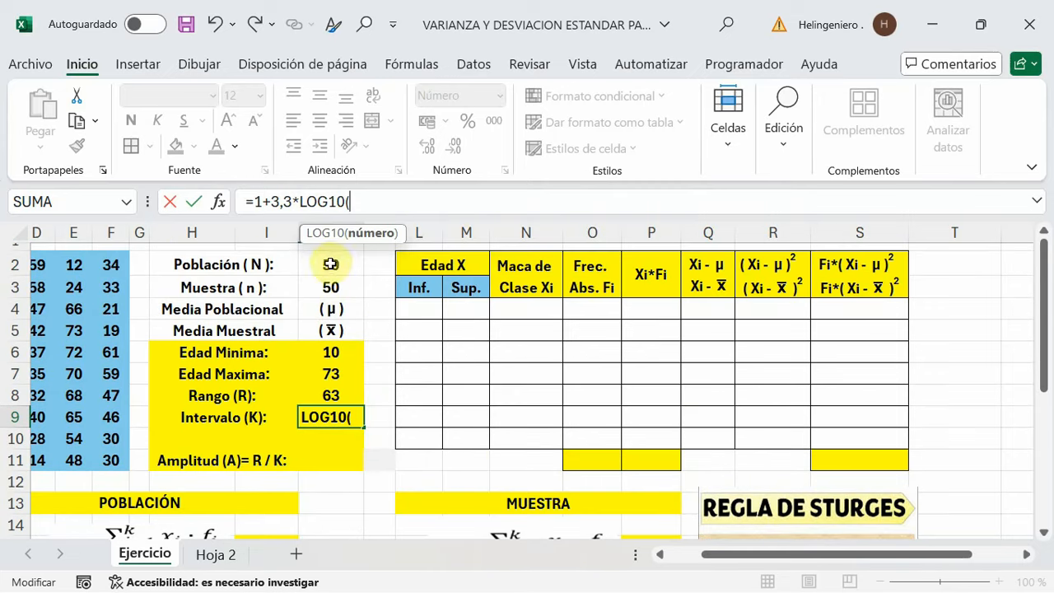
click(328, 264)
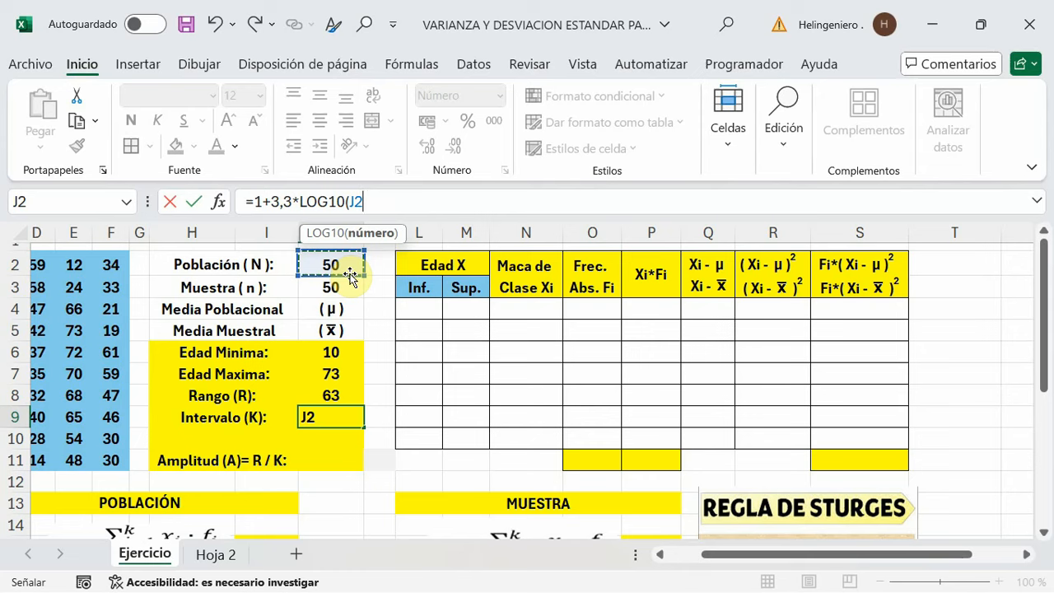
text())
key(Return)
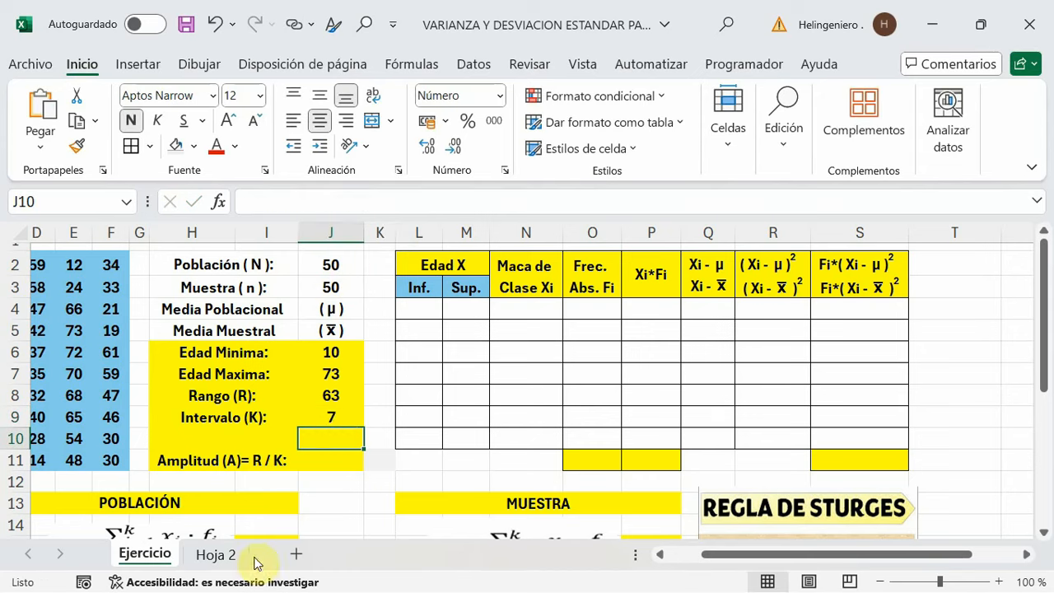
Format the Intervalo (K) value in J9 to show one decimal place.
click(336, 420)
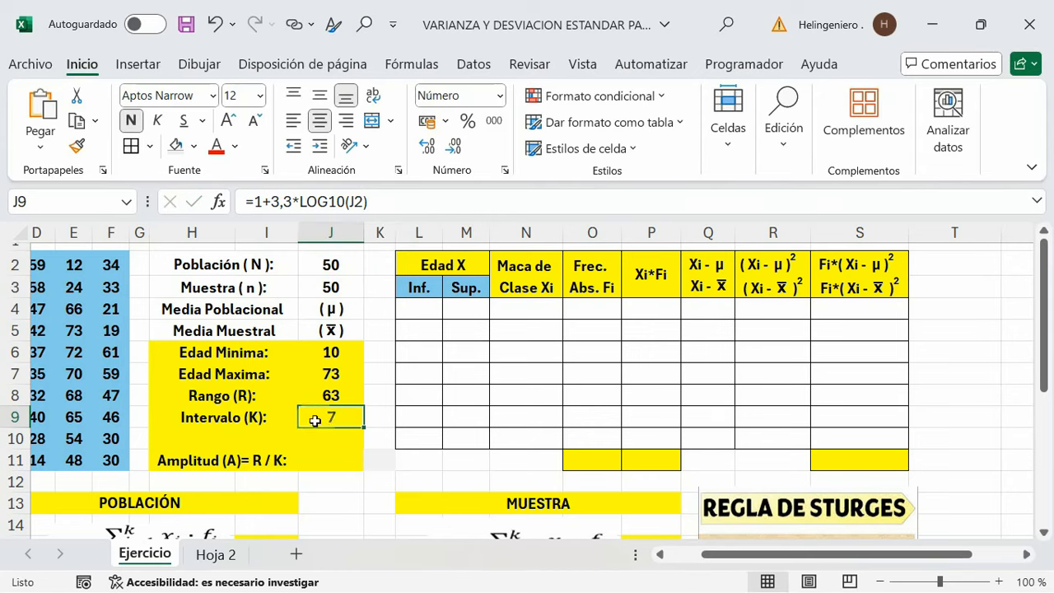
click(427, 148)
click(427, 149)
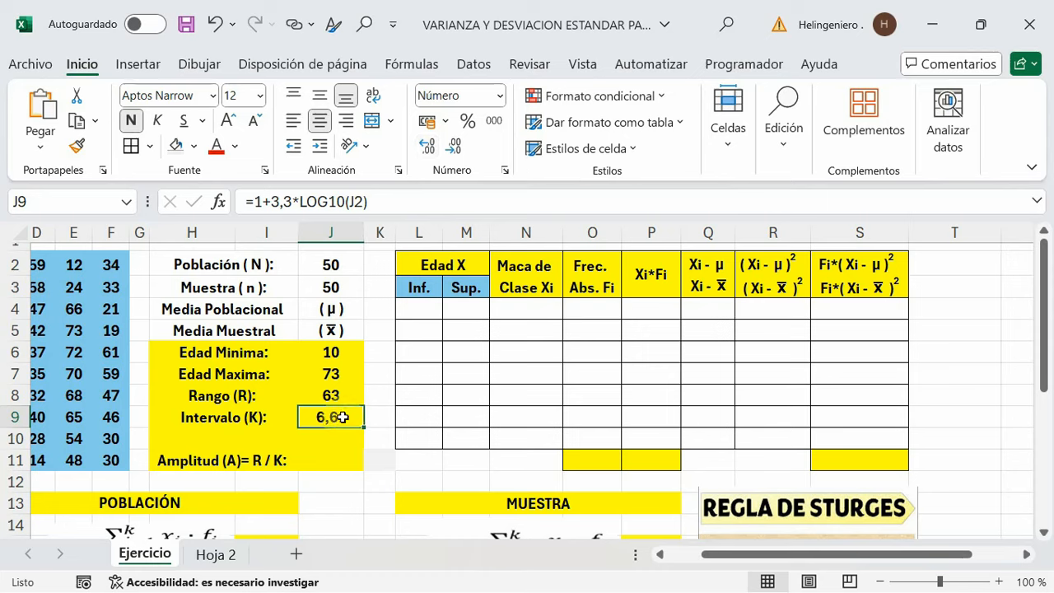
click(453, 146)
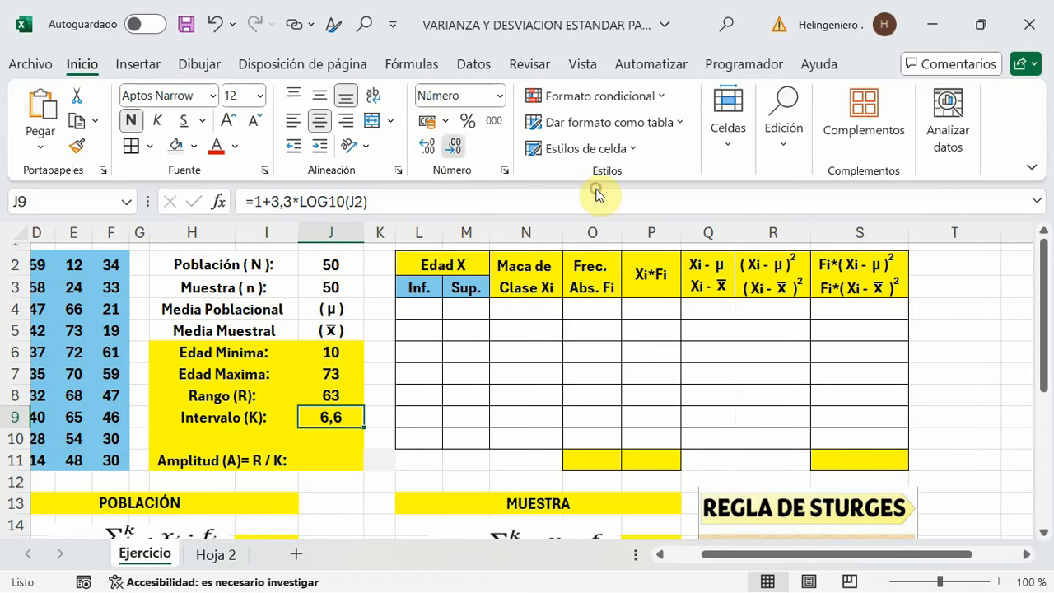
click(453, 146)
click(428, 146)
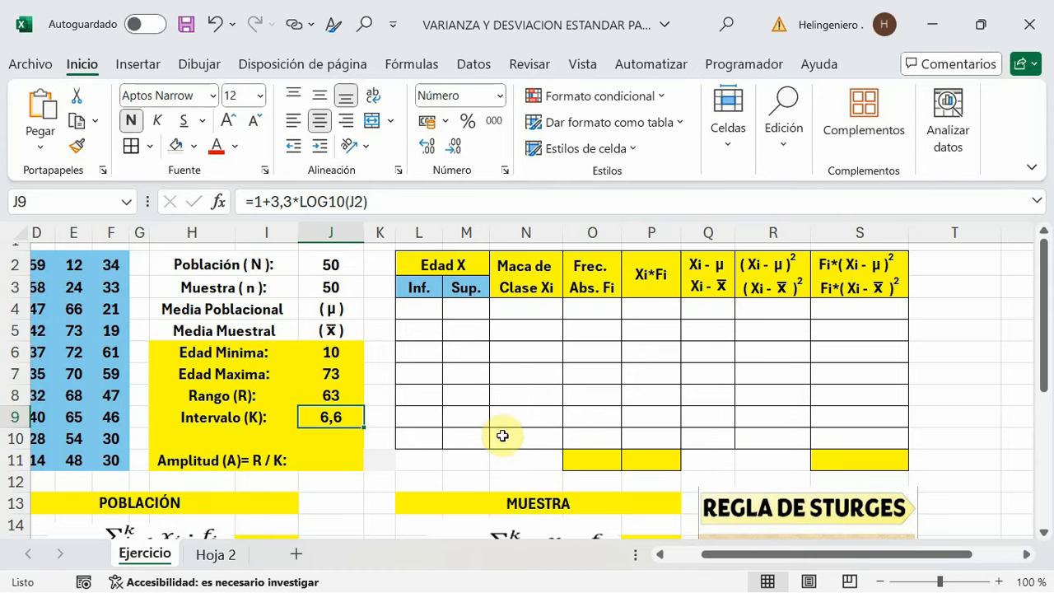
Calculate the alternative interval count in J10 as the square root of the population with =RAIZ(J2).
scroll(791, 504, down, 1)
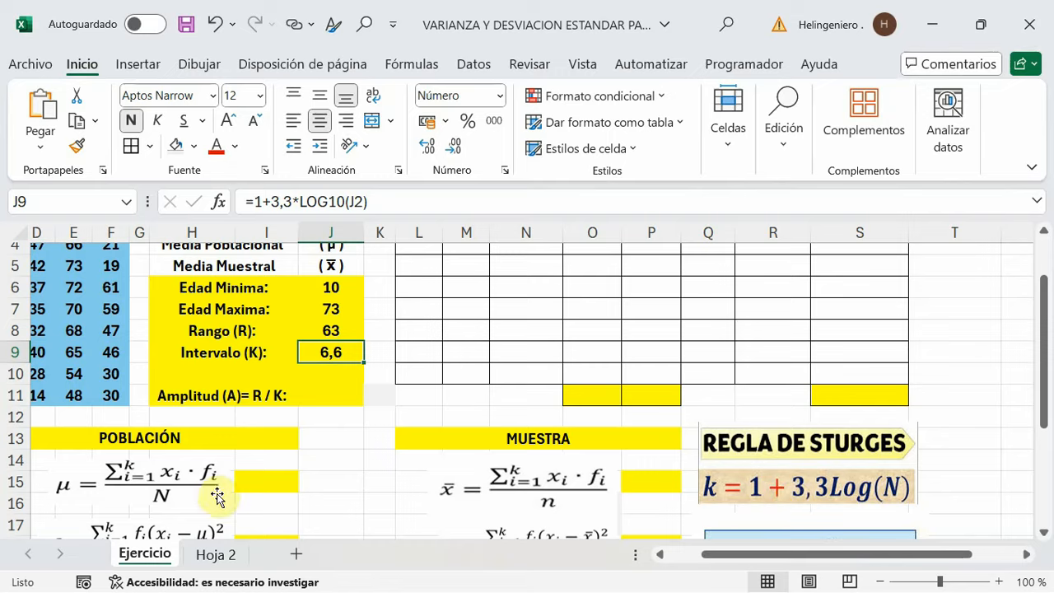
scroll(217, 494, up, 1)
click(341, 437)
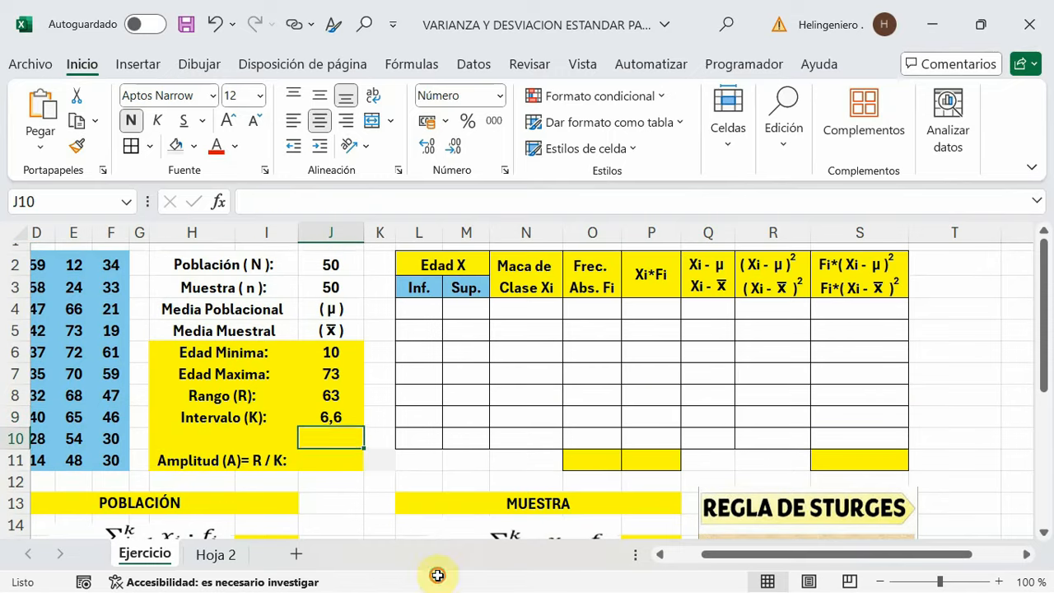
click(257, 201)
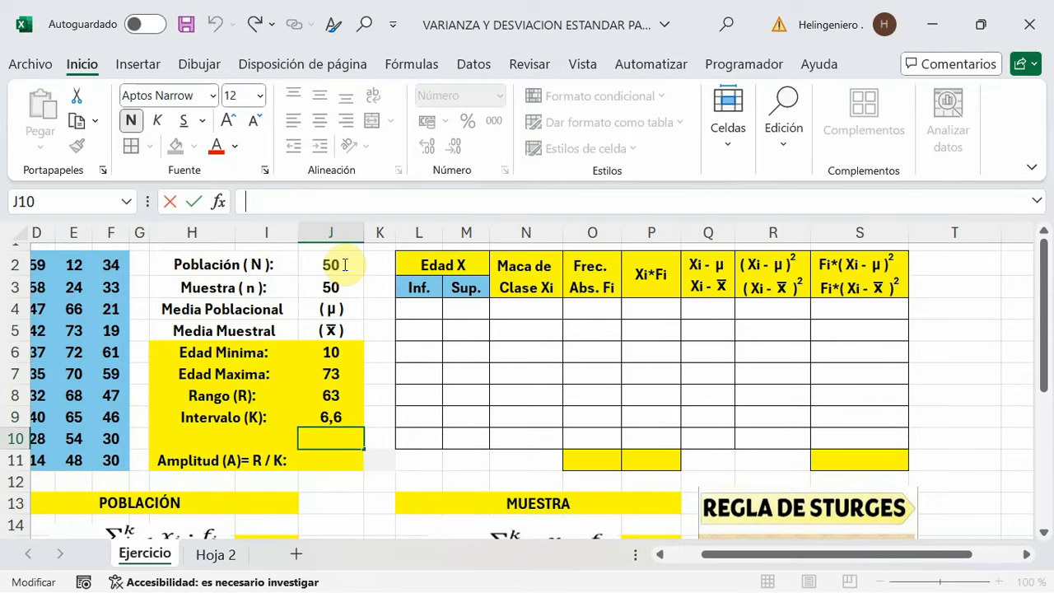
text(=)
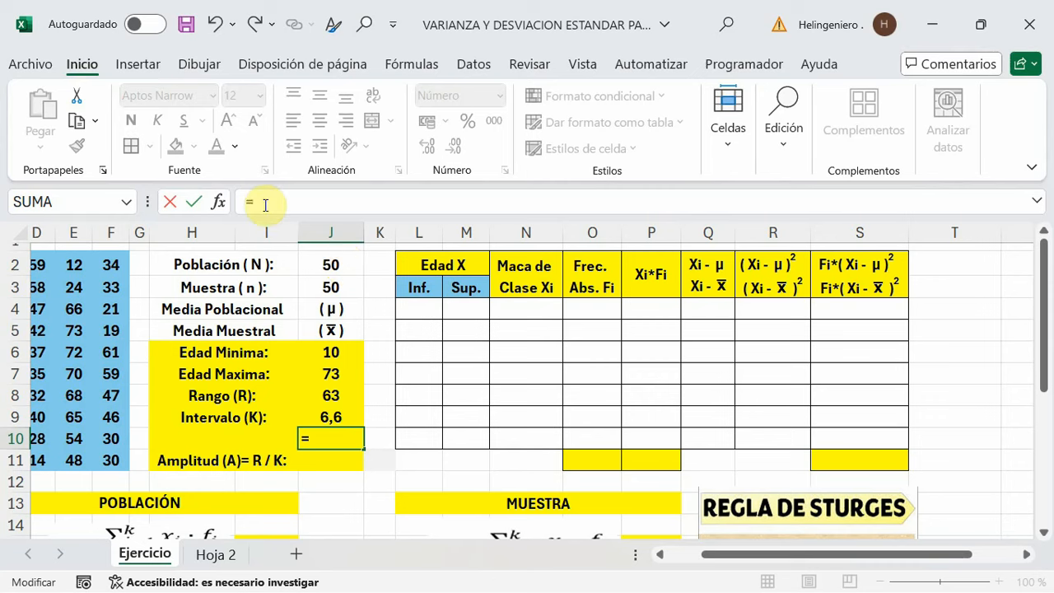
text(rai)
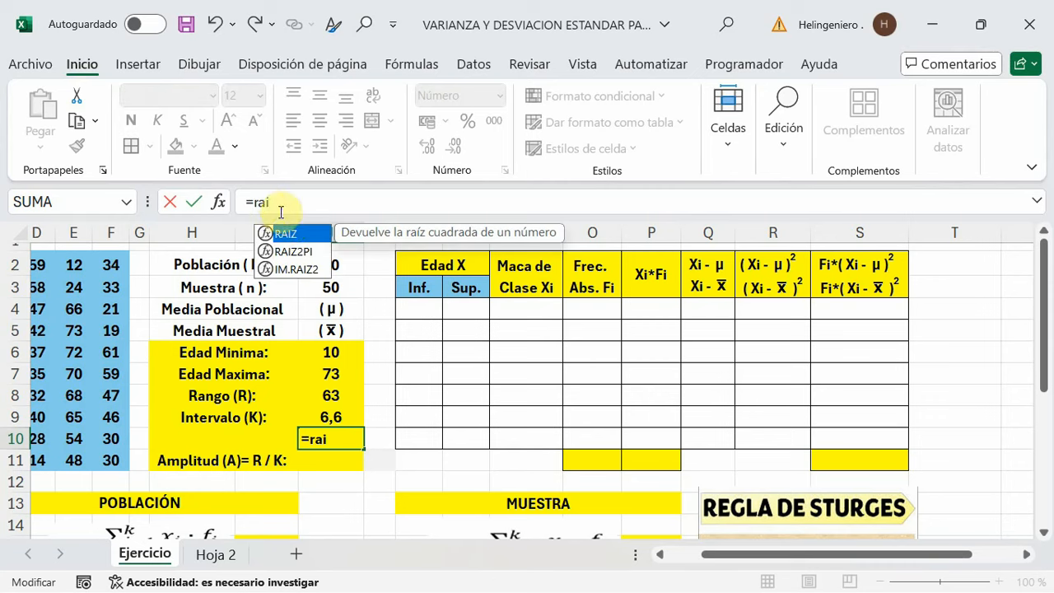
double_click(288, 236)
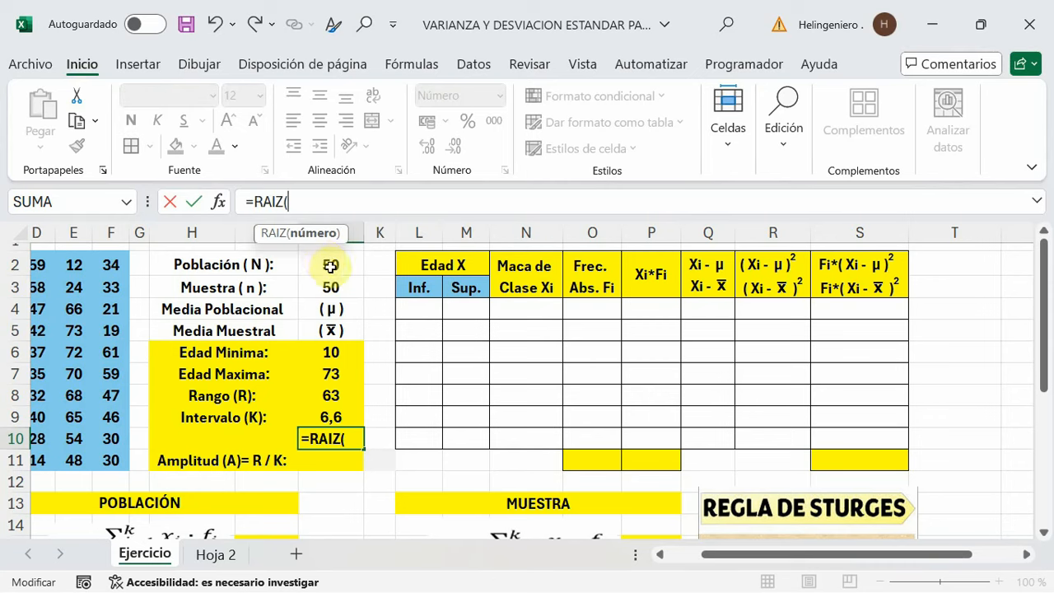
click(327, 264)
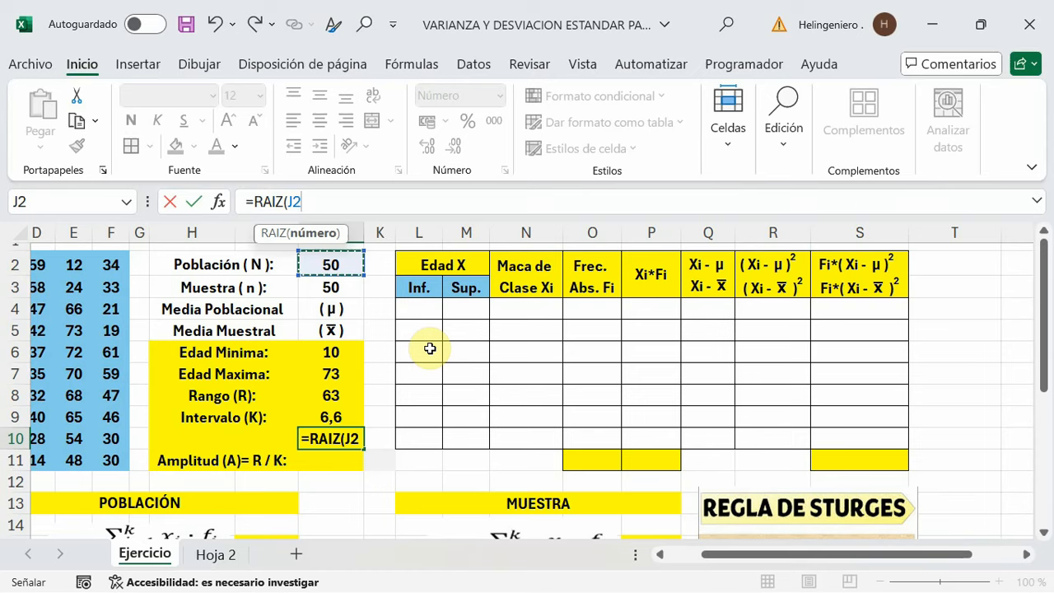
text())
key(Return)
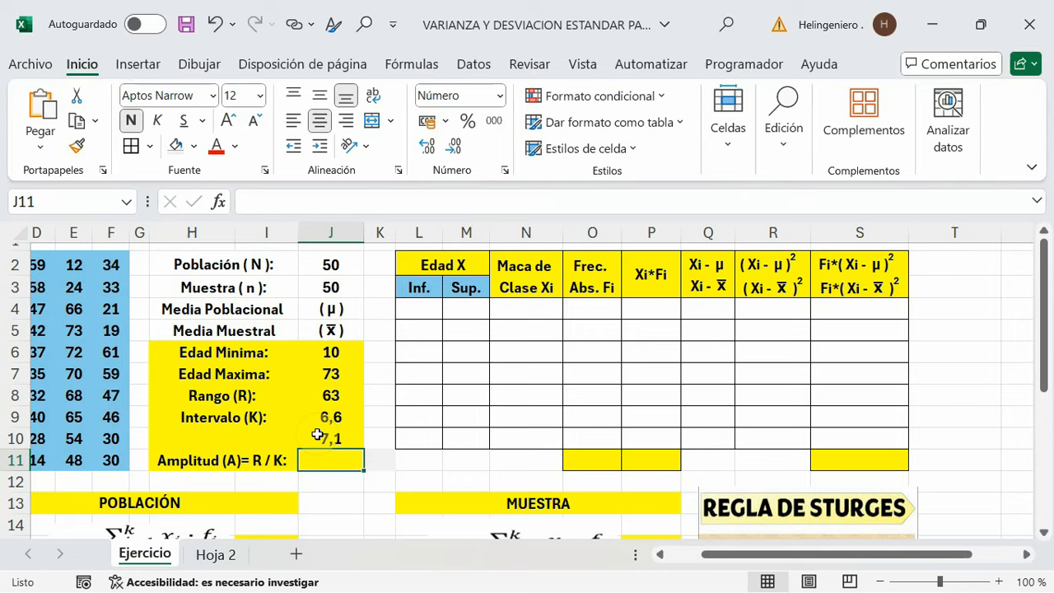
key(Up)
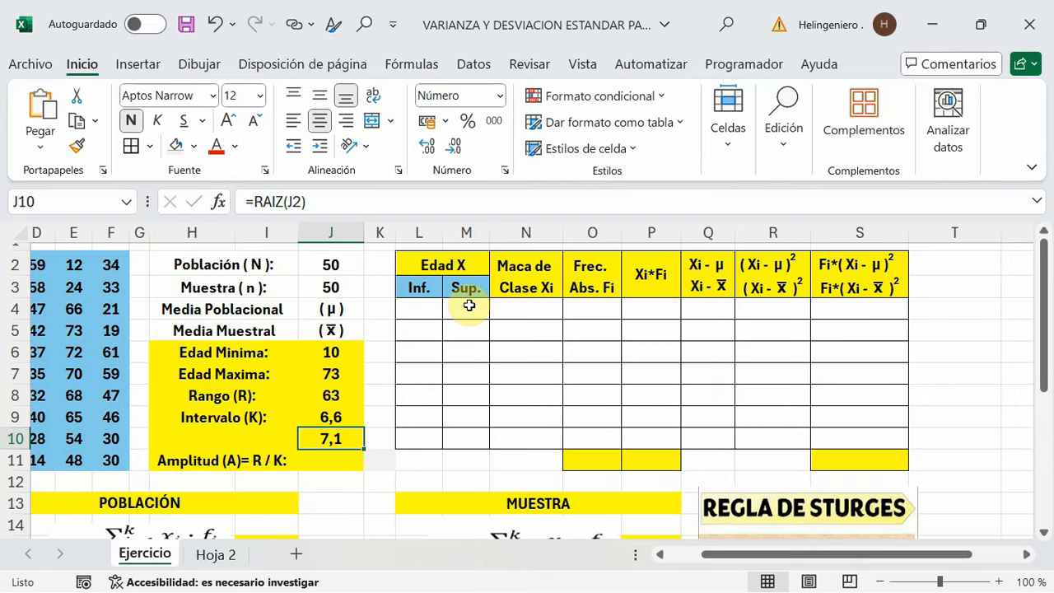
Calculate the Amplitud (A) in J11 by dividing the range by 7 intervals with =J8/7.
scroll(836, 498, down, 3)
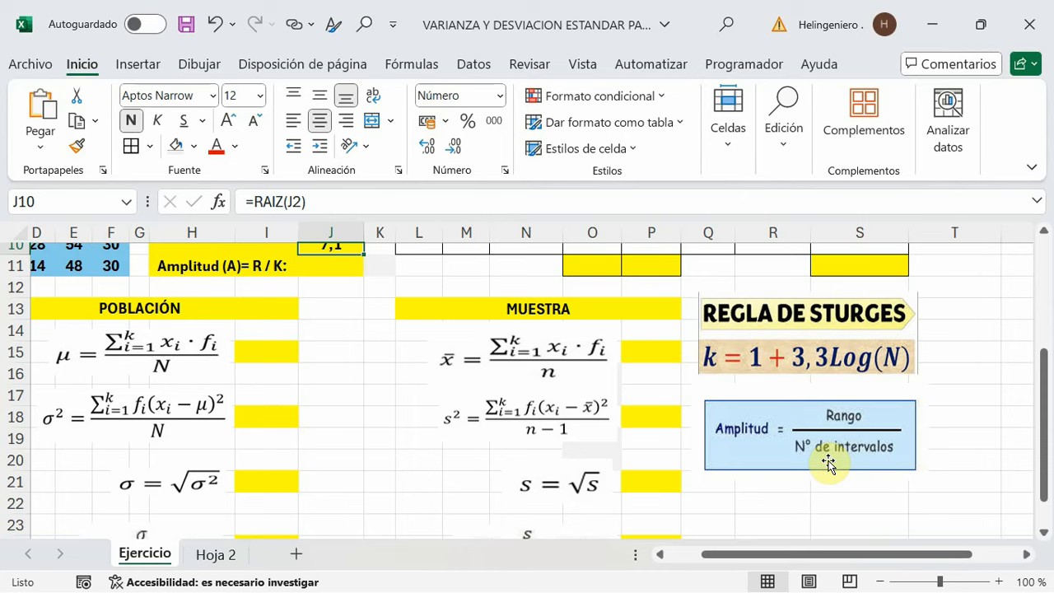
scroll(828, 458, up, 3)
click(349, 461)
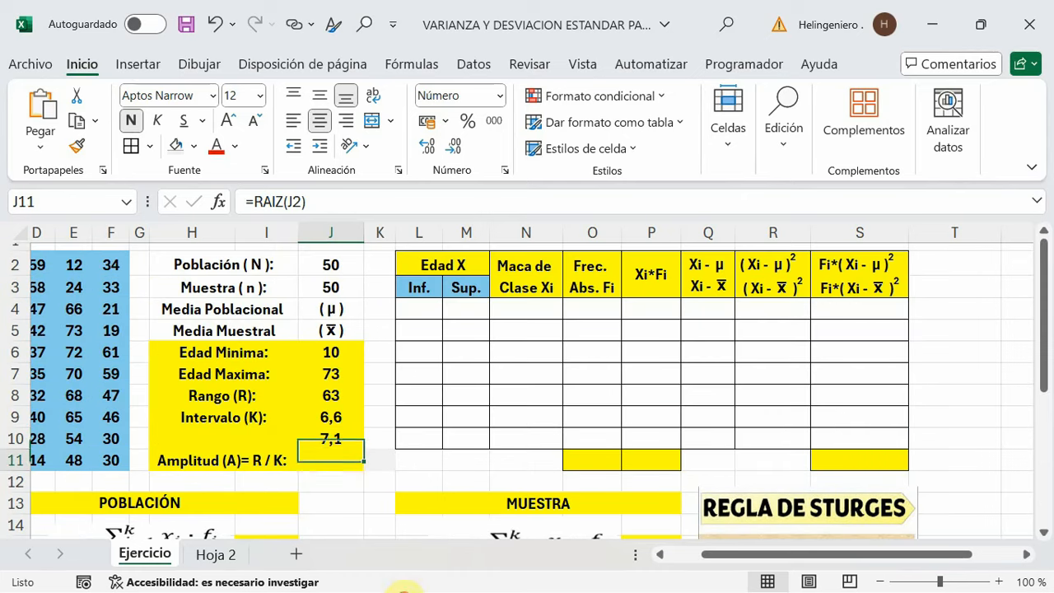
click(289, 203)
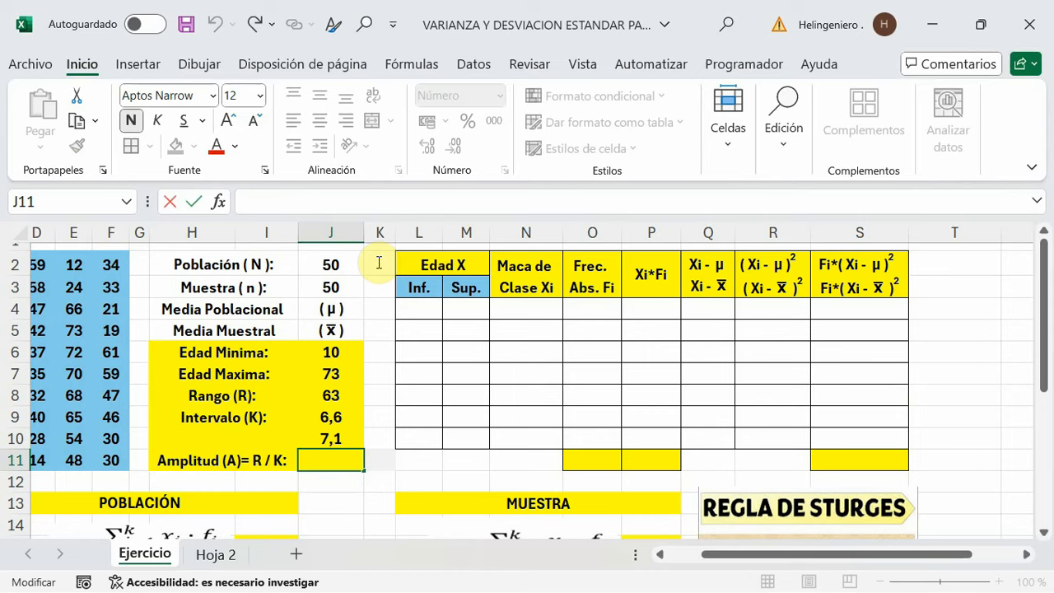
text(=)
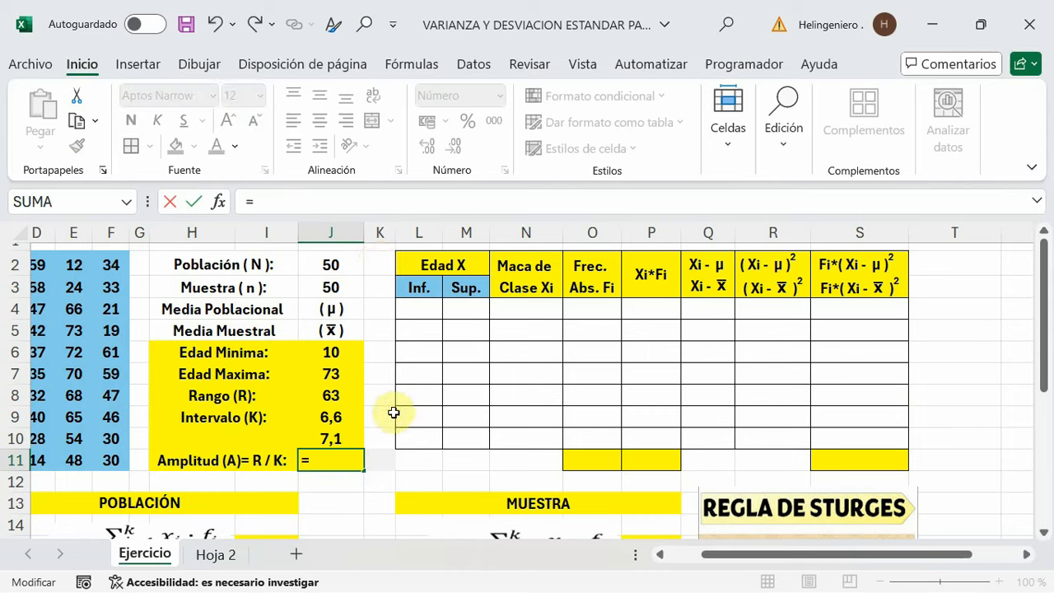
click(325, 394)
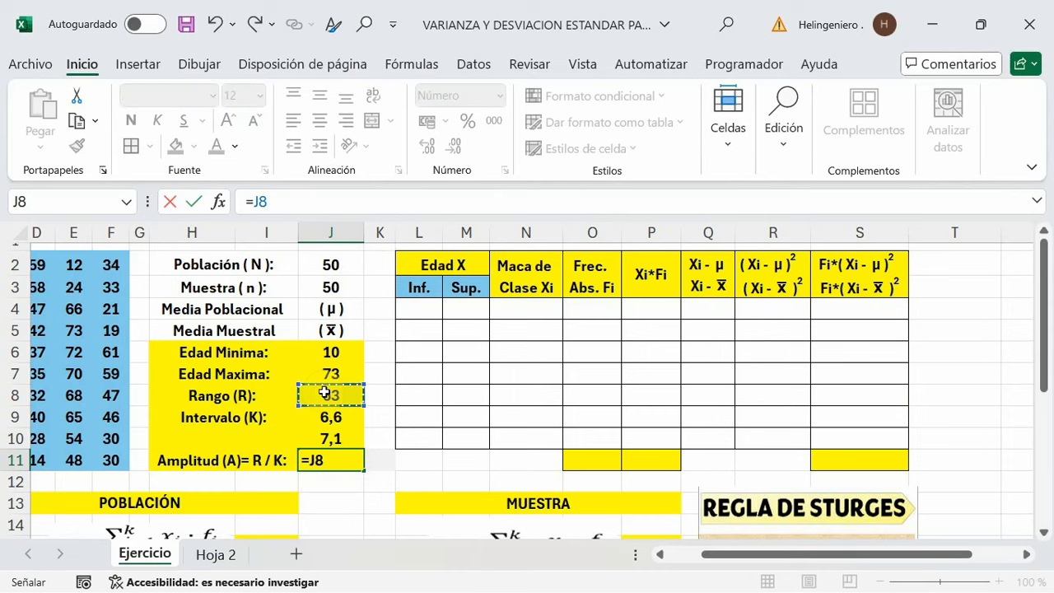
text(/7)
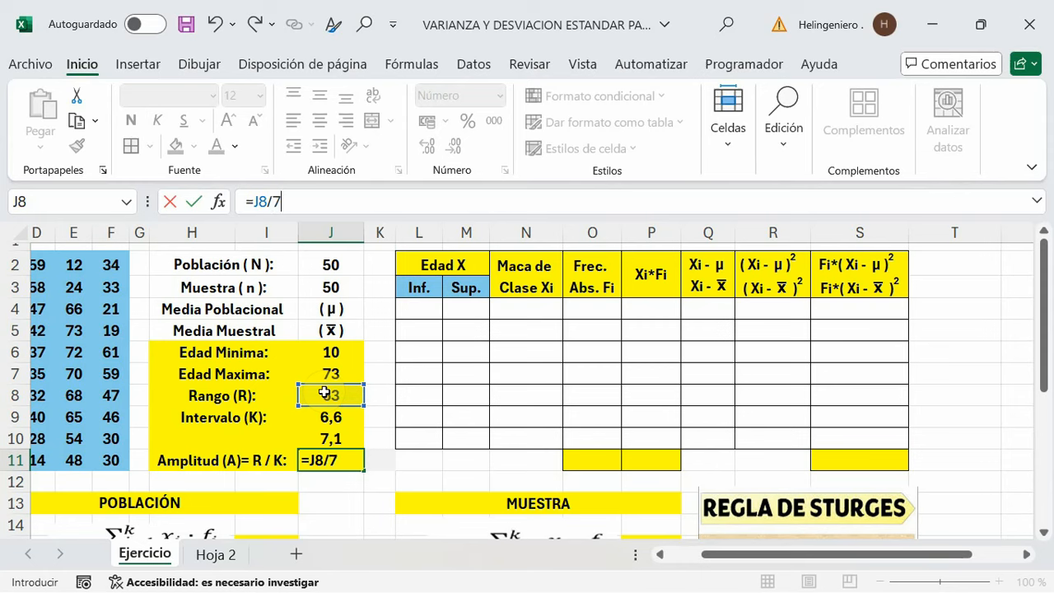
key(Return)
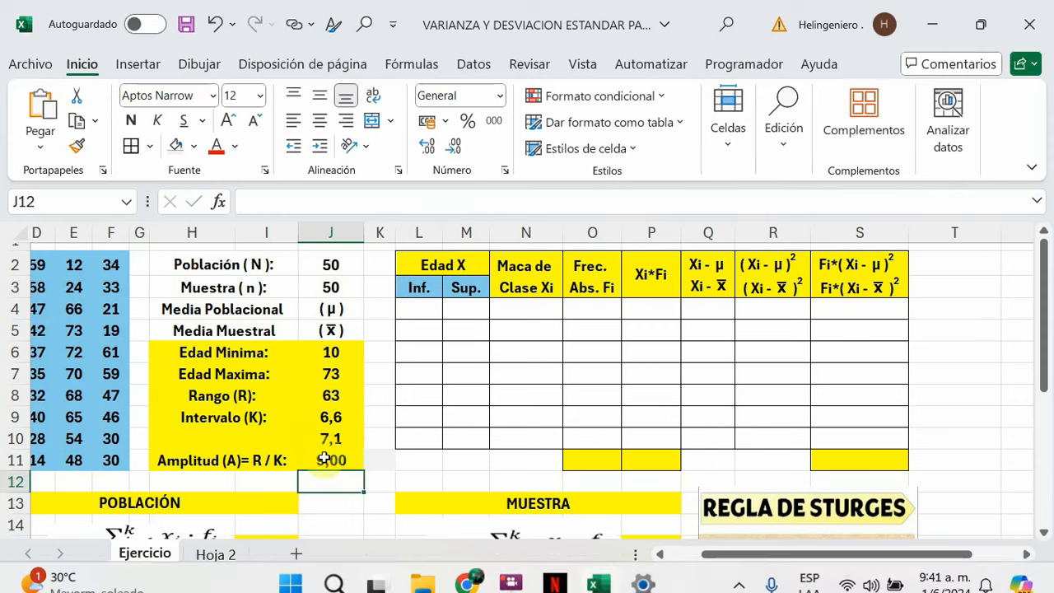
click(326, 460)
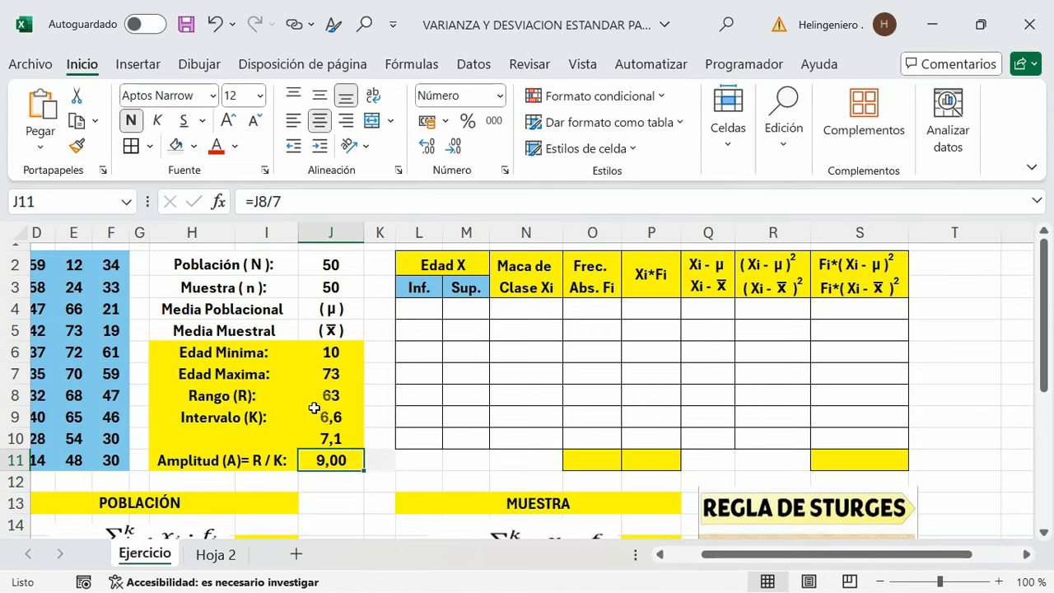
click(343, 462)
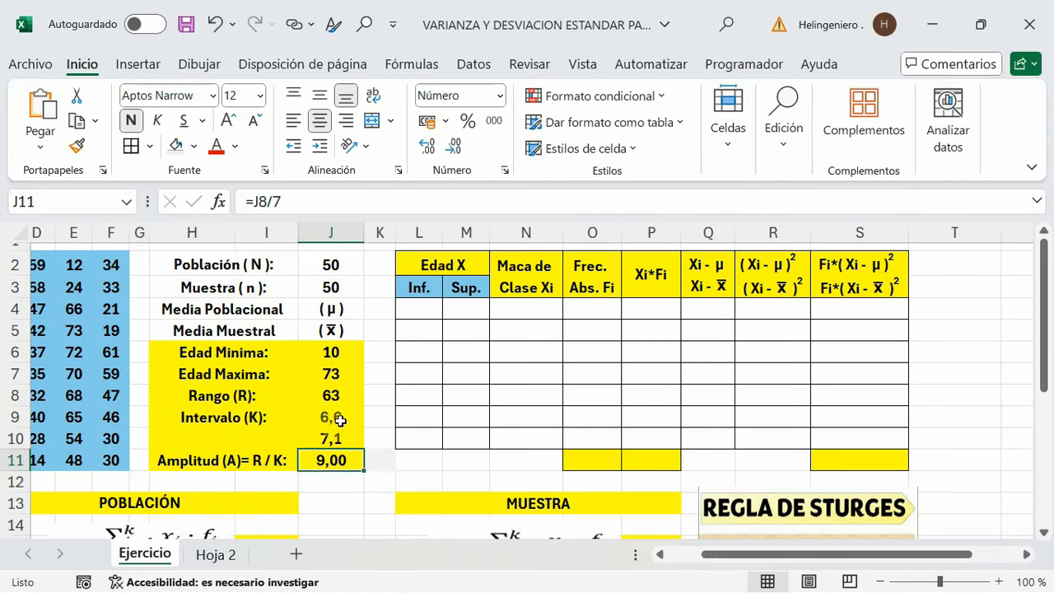
Set the first class's lower limit in L4 to the minimum age with =J6.
click(345, 454)
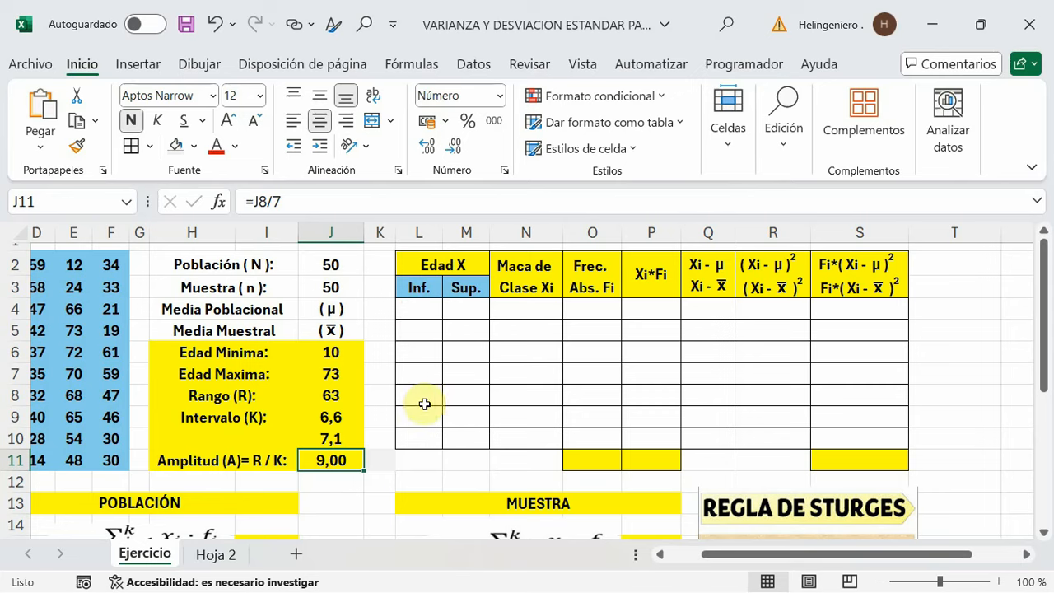
click(416, 309)
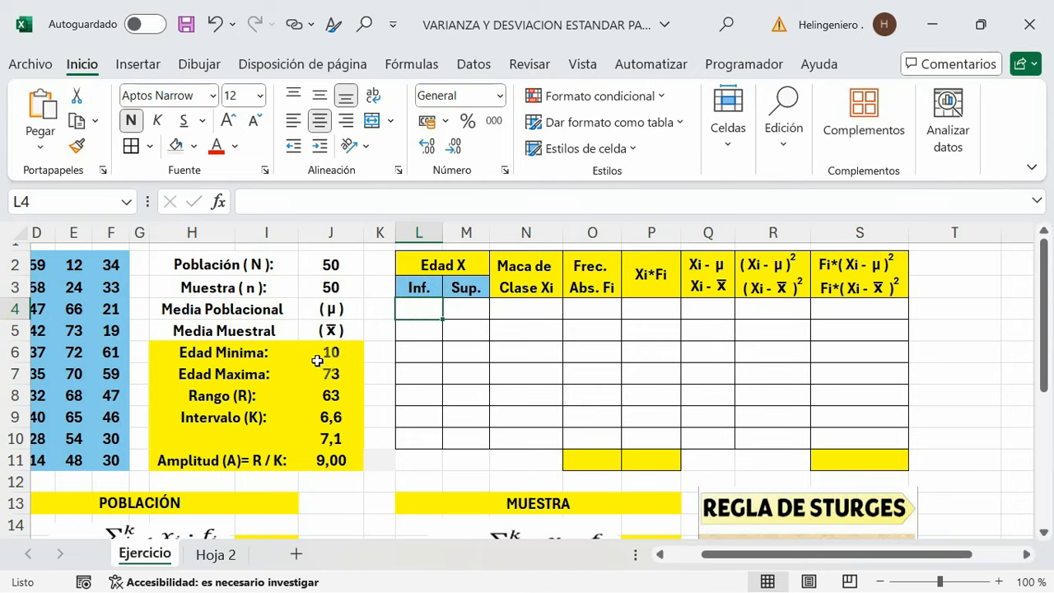
key(F2)
text(=)
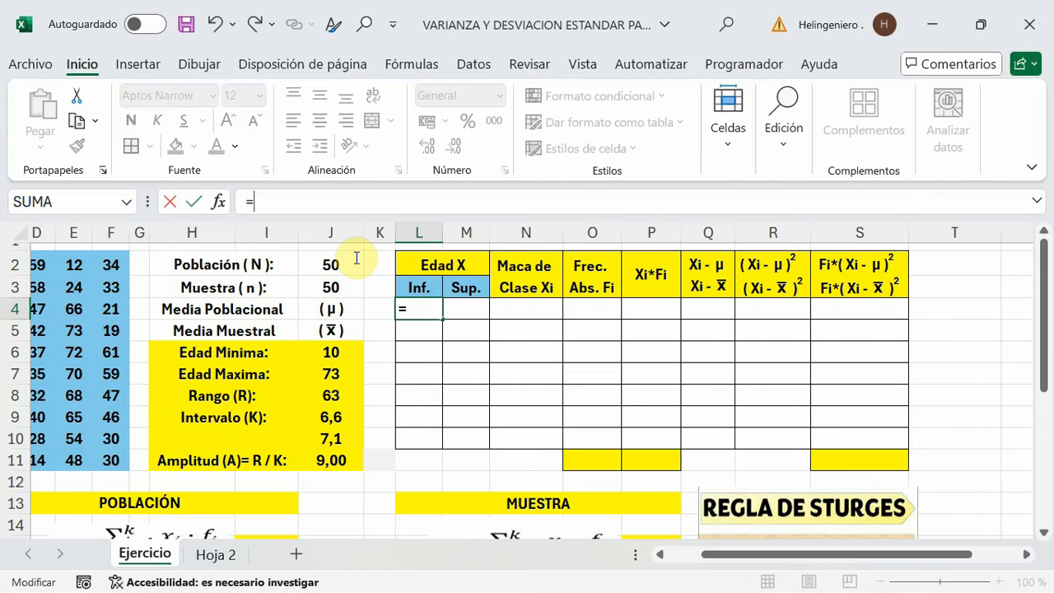
click(323, 351)
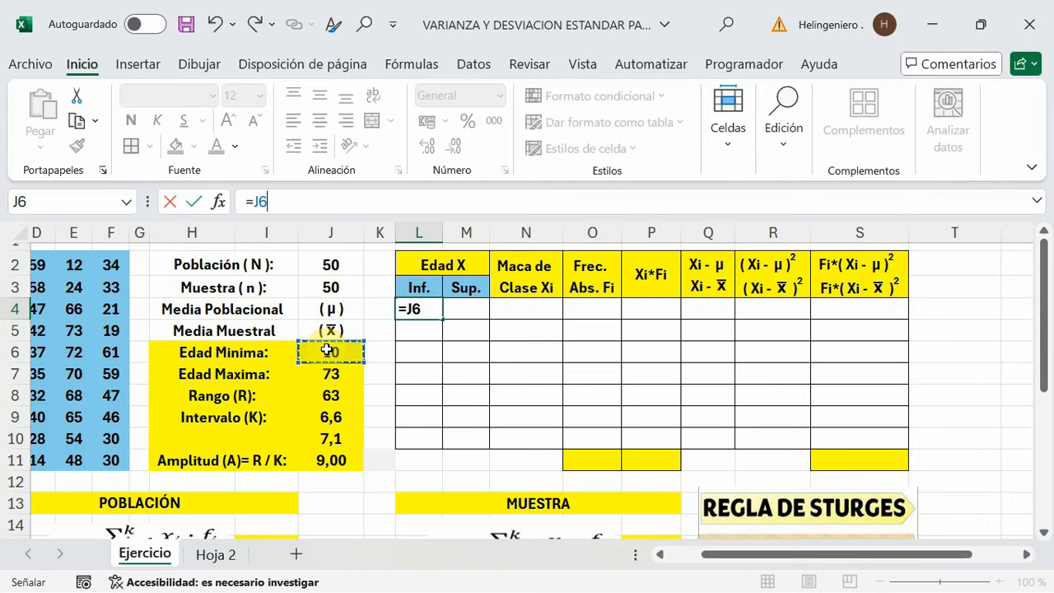
key(Return)
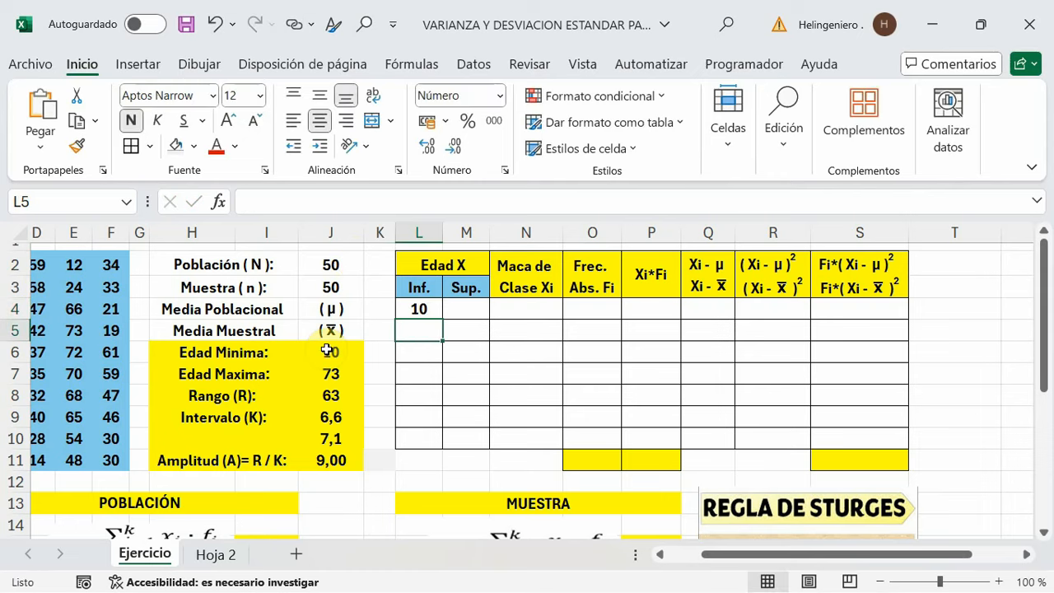
Calculate the first class's upper limit in M4 by adding the fixed amplitude with =L4+$J$11.
click(414, 311)
click(449, 309)
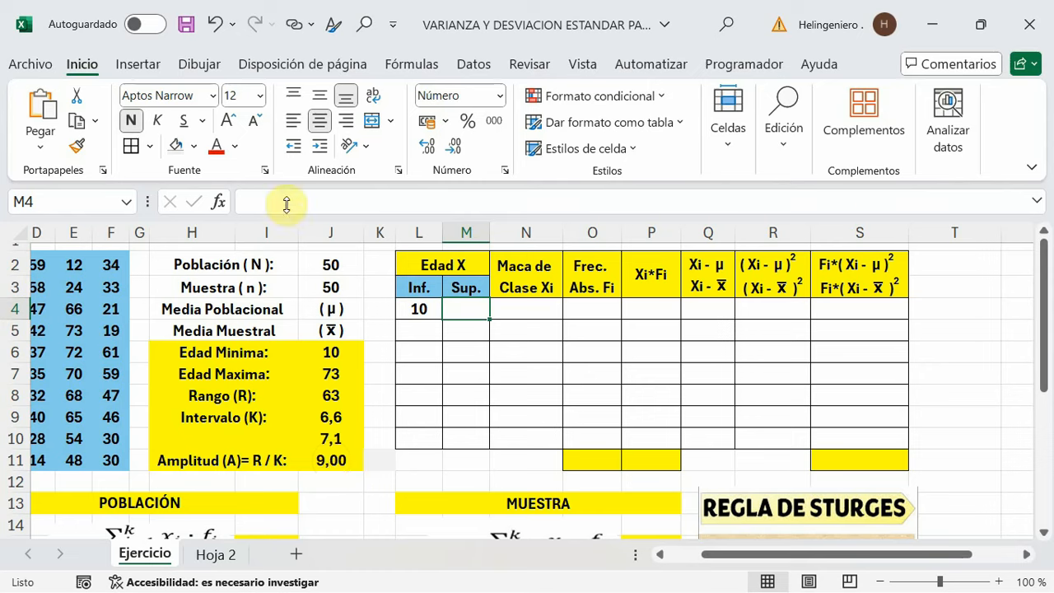
key(F2)
text(=)
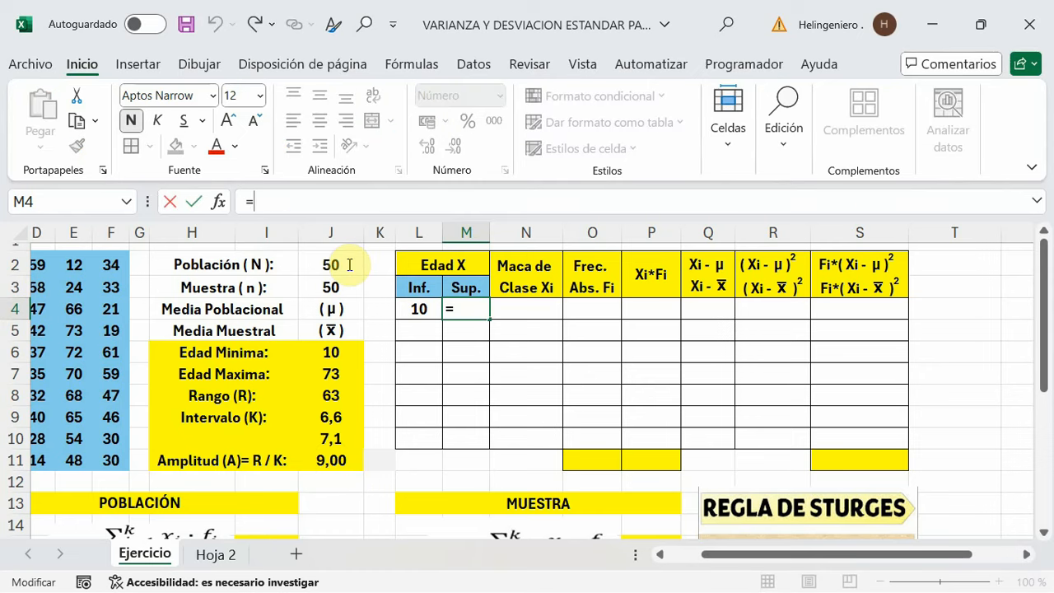
click(410, 305)
text(+)
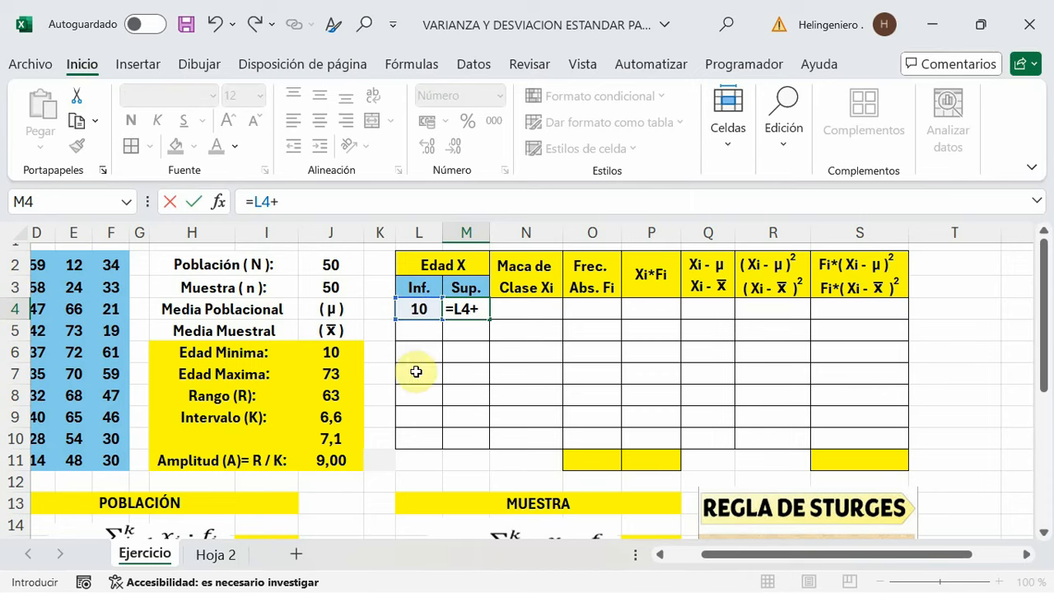
click(346, 460)
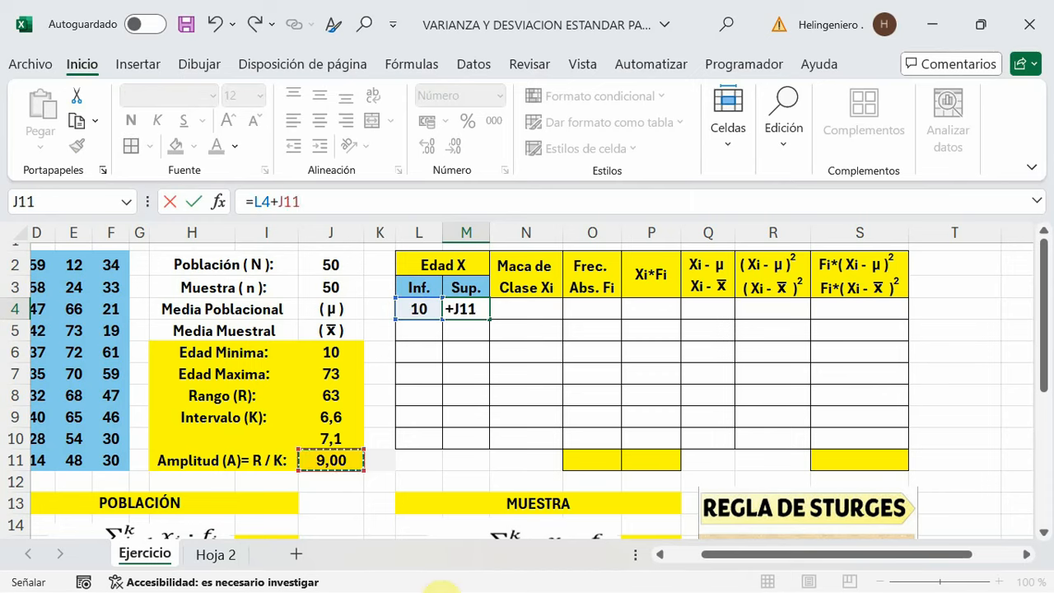
key(F4)
key(Return)
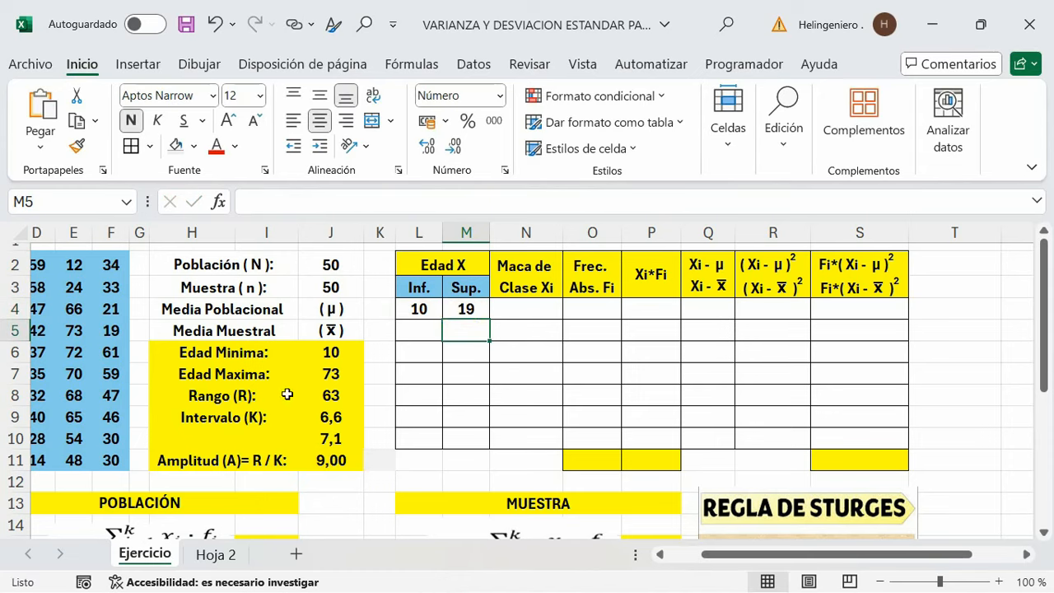
click(465, 309)
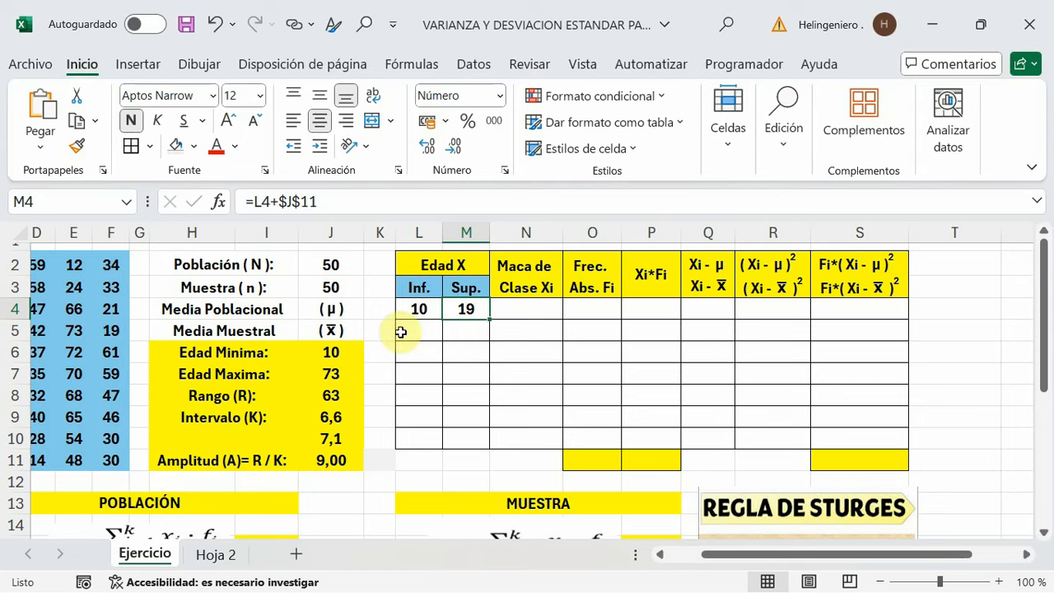
Set the second class's lower limit in L5 to the previous upper limit with =M4.
click(419, 330)
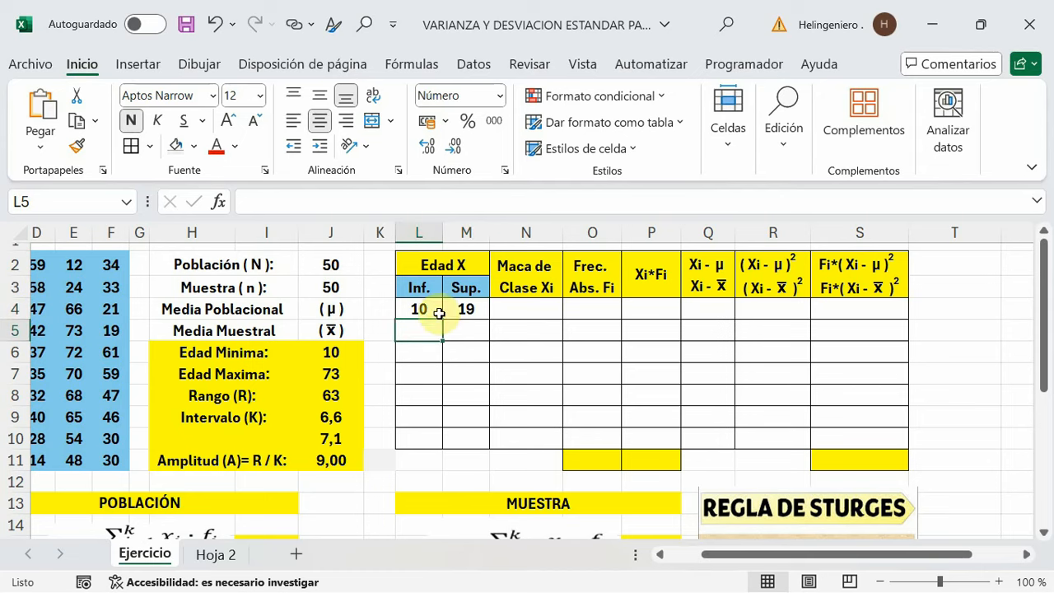
click(260, 201)
text(=)
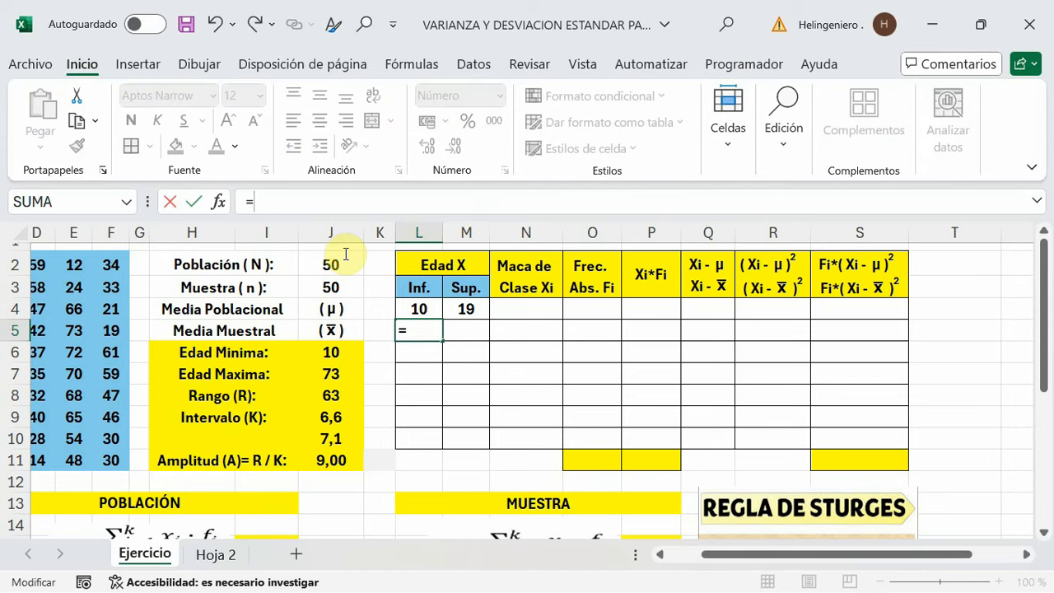
click(449, 310)
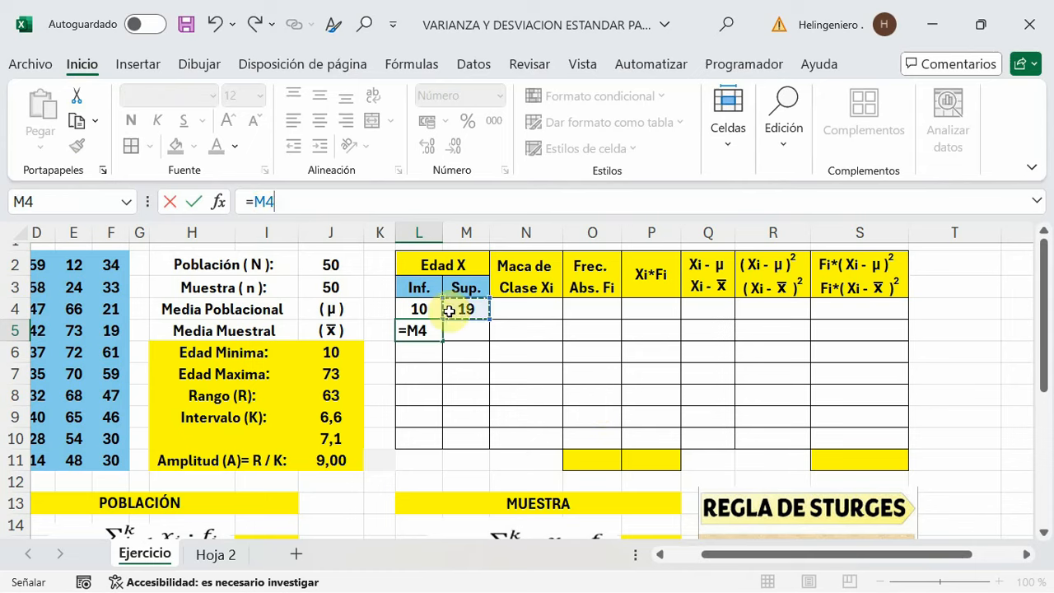
key(Return)
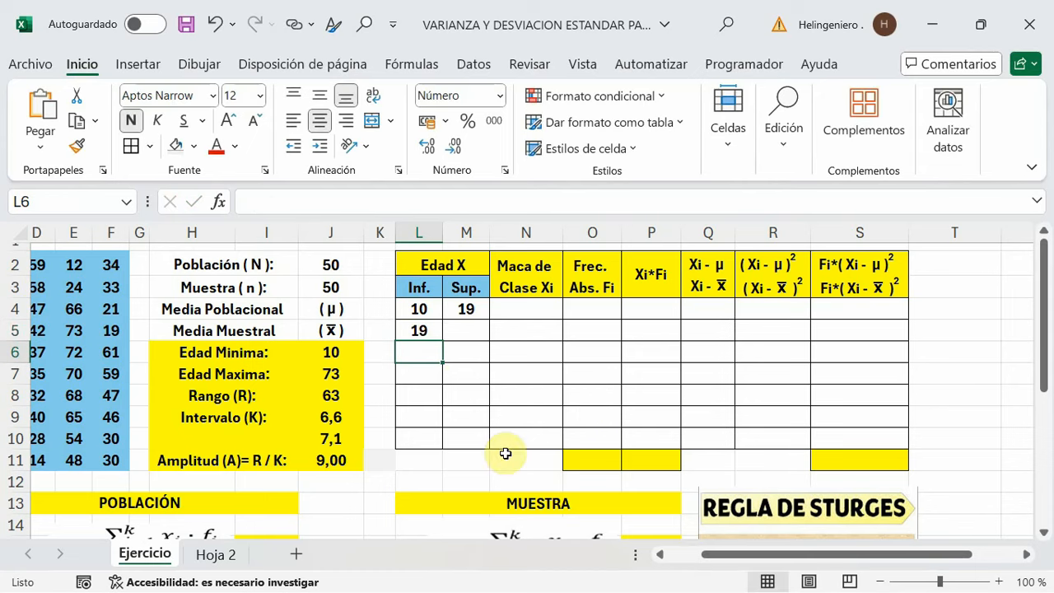
key(Up)
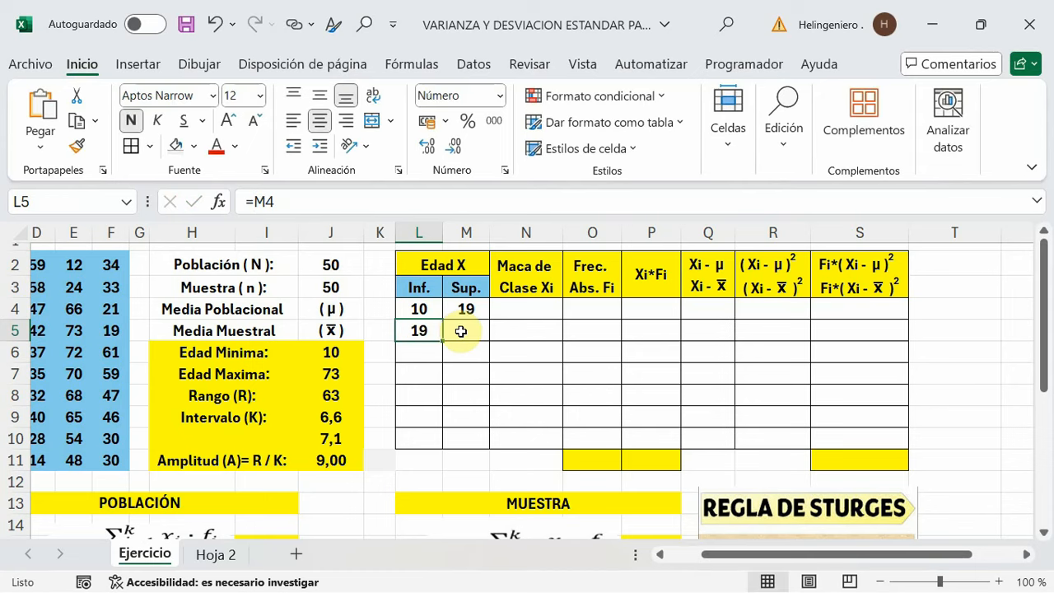
Calculate the second class's upper limit in M5 with =L5+$J$11.
click(460, 331)
text(=)
click(419, 329)
text(+)
click(330, 460)
key(F4)
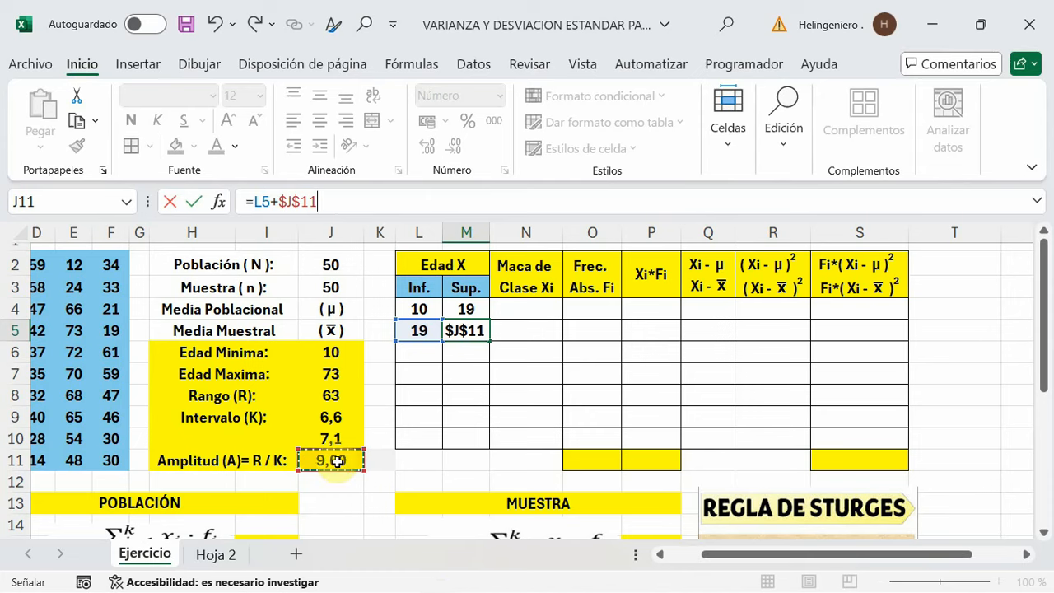
key(Return)
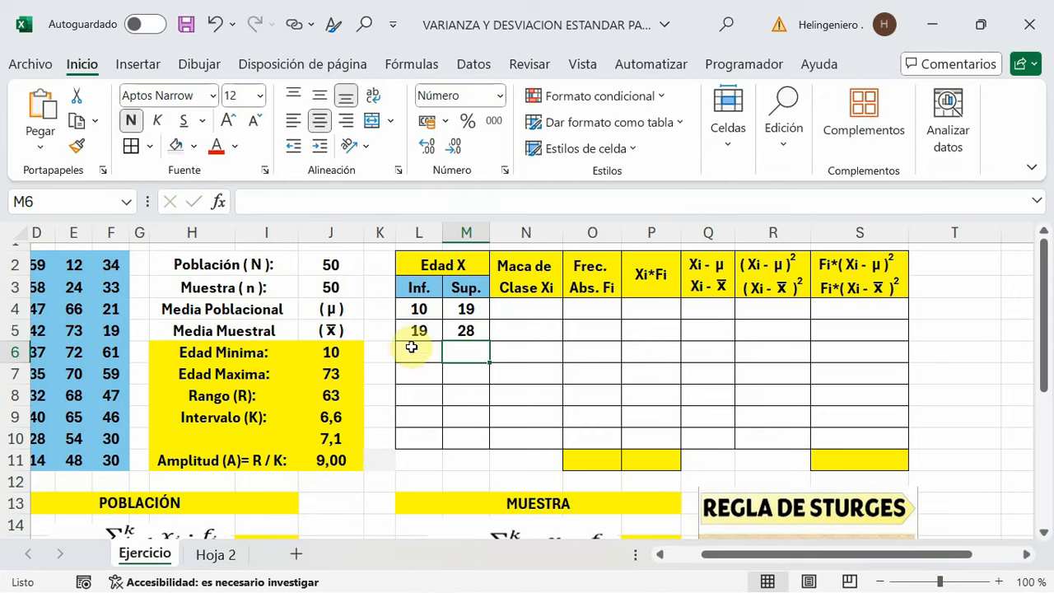
Fill the L5:M5 limit formulas down through row 10 to complete the seven age classes.
drag(419, 331, 486, 445)
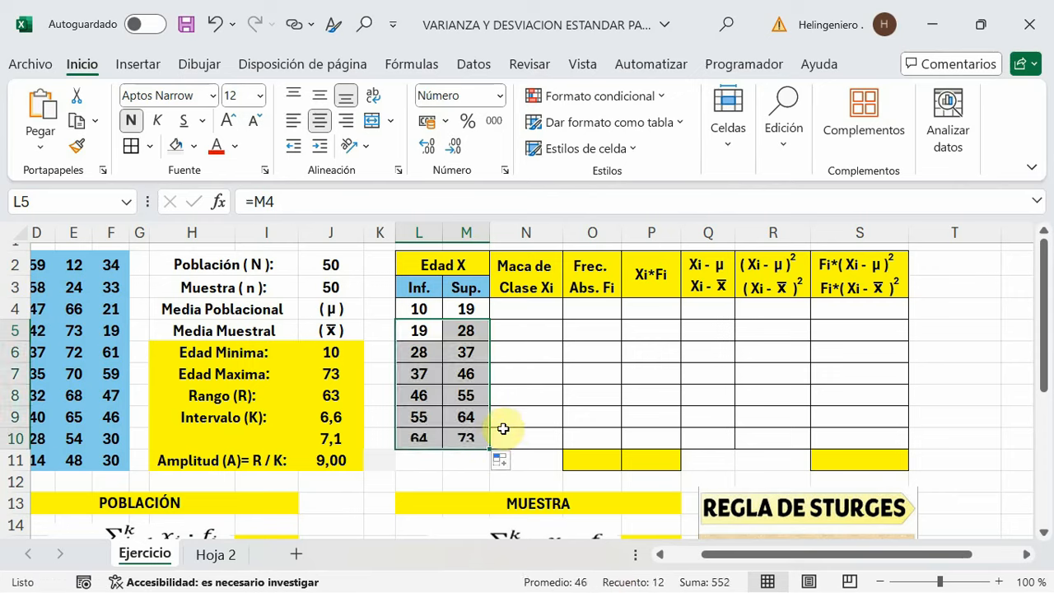
click(514, 438)
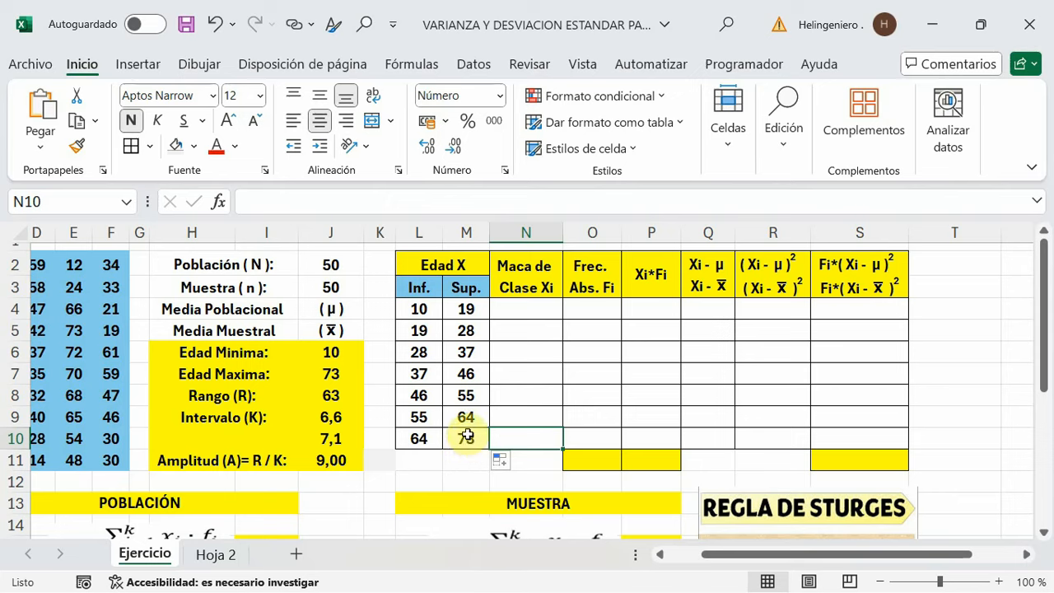
click(466, 436)
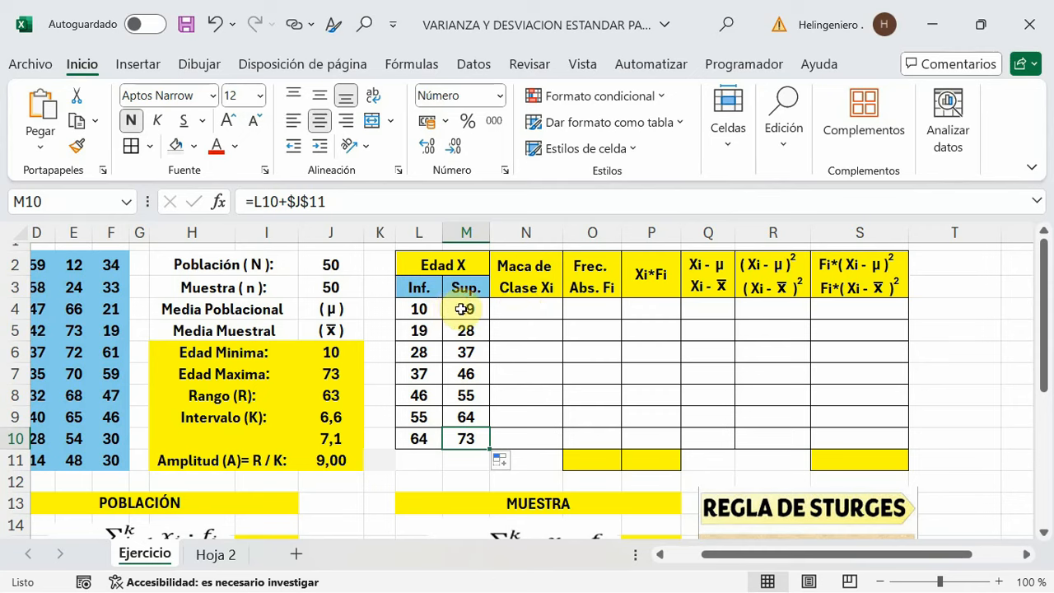
Calculate the first class mark Xi in N4 as the average of its limits with =PROMEDIO(L4:M4).
click(533, 311)
click(305, 213)
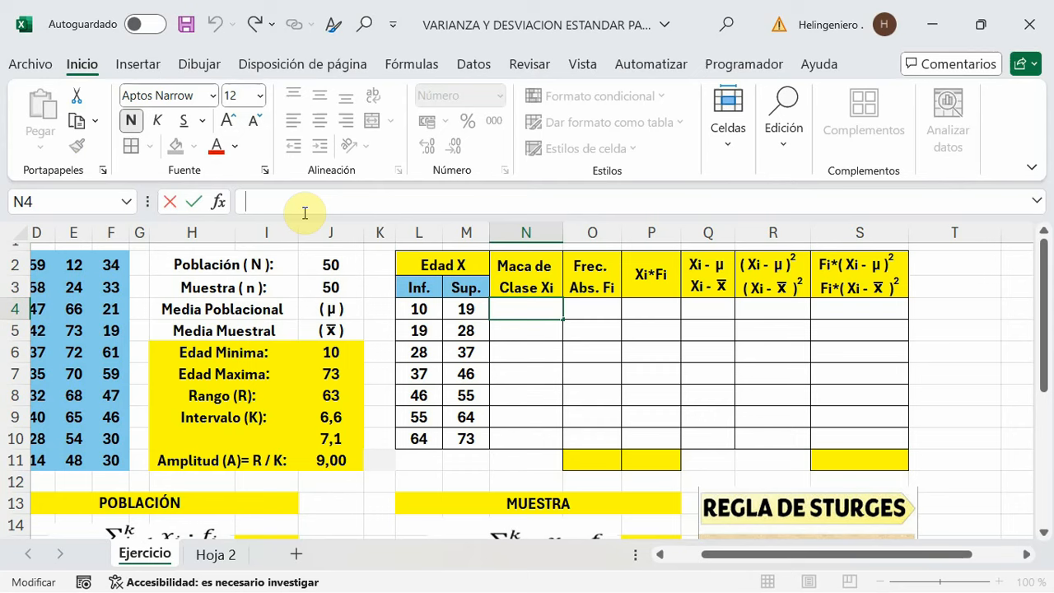
text(=prom)
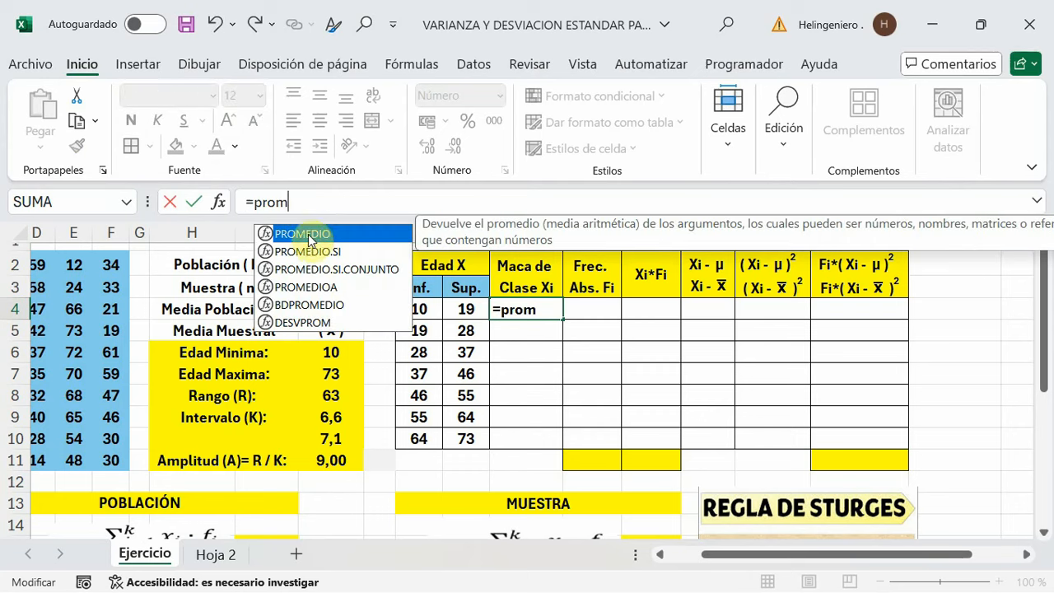
key(Tab)
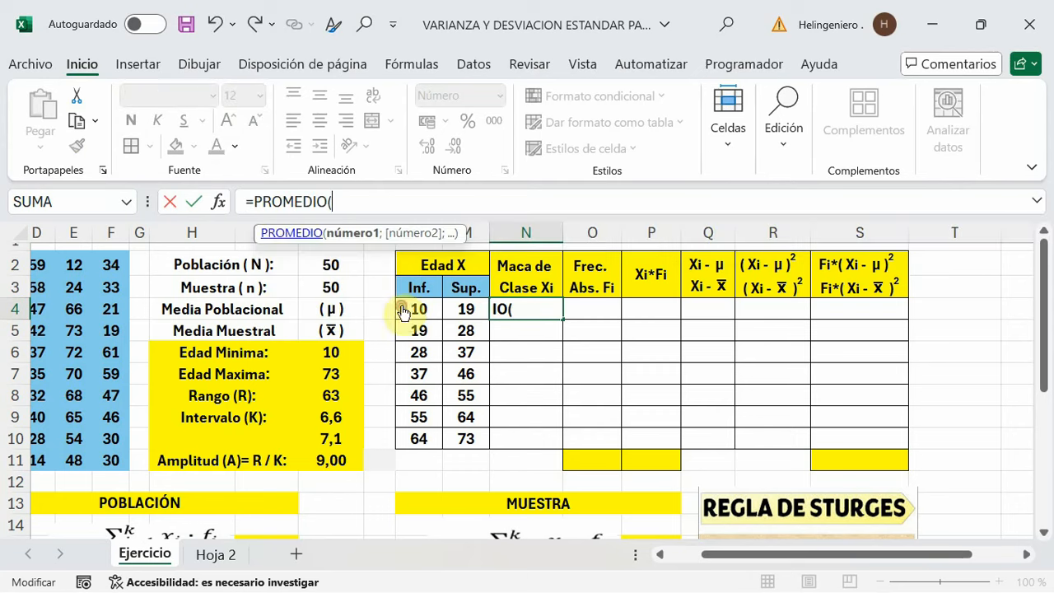
drag(414, 308, 444, 300)
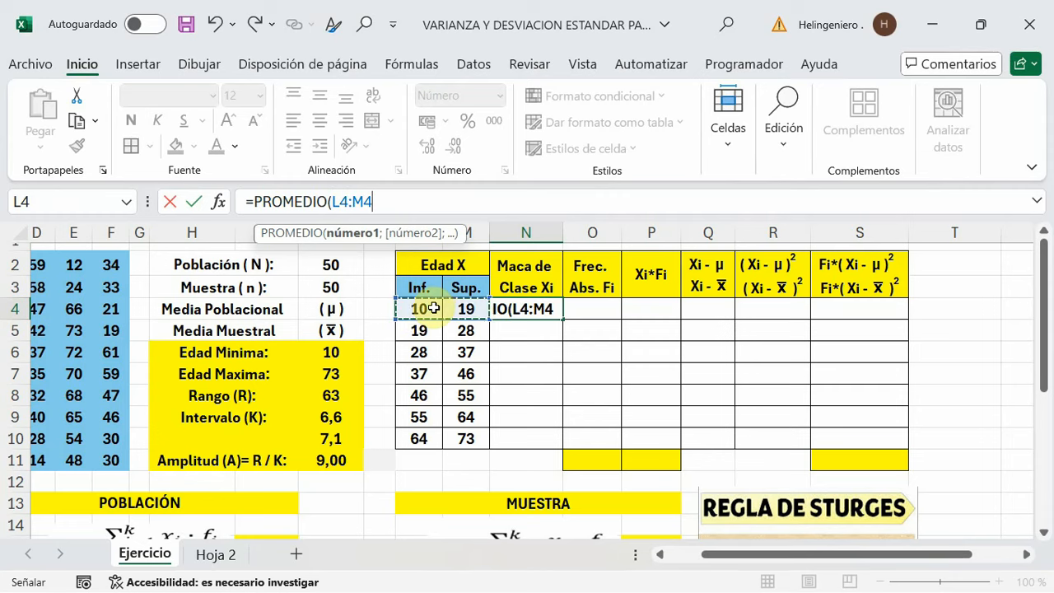
text())
key(Return)
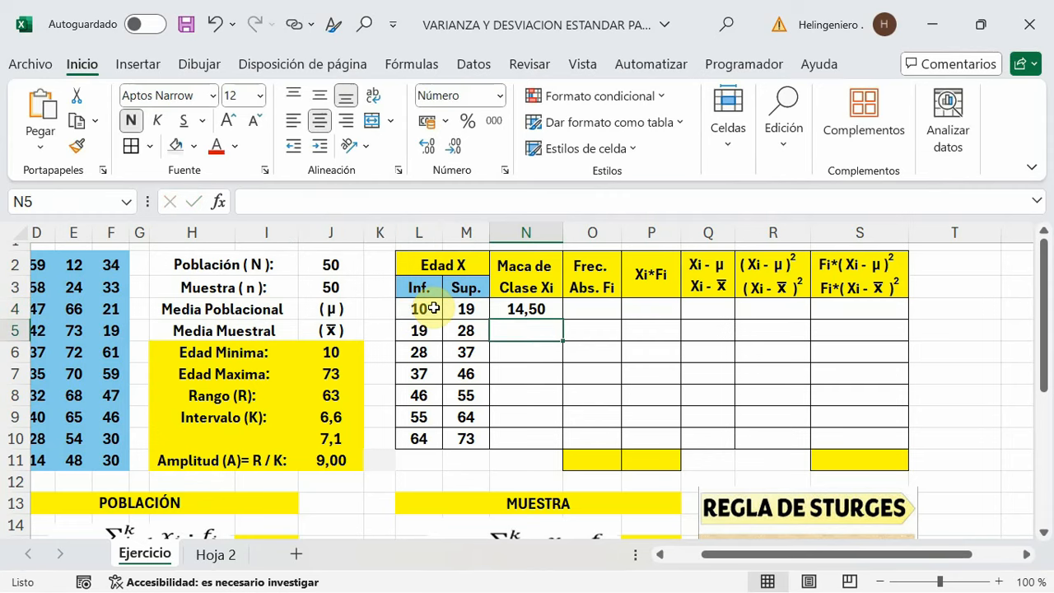
Fill the class mark formula from N4 down to N10.
click(534, 307)
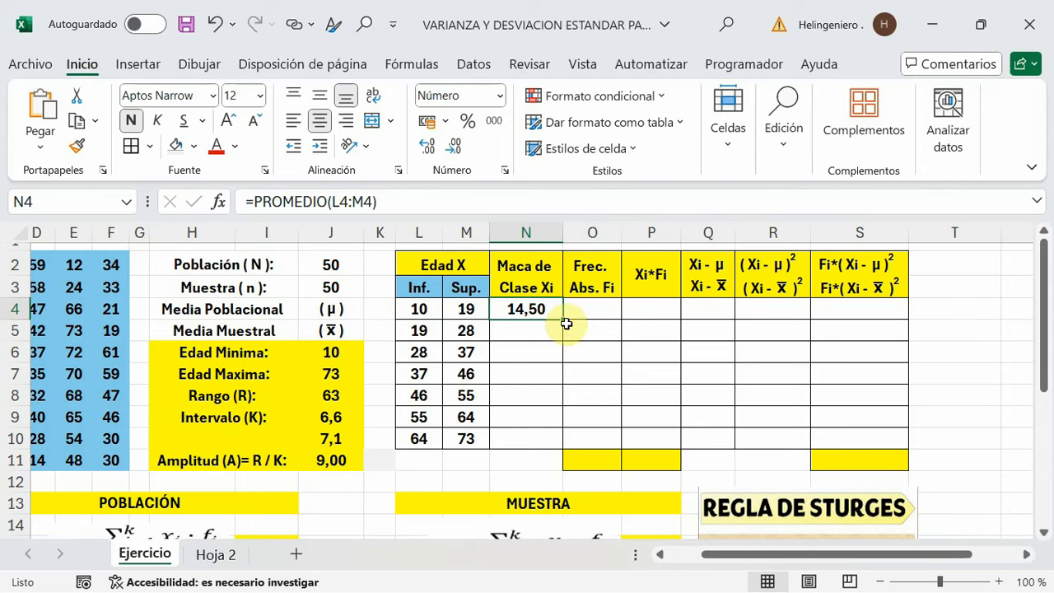
drag(565, 321, 577, 438)
click(539, 480)
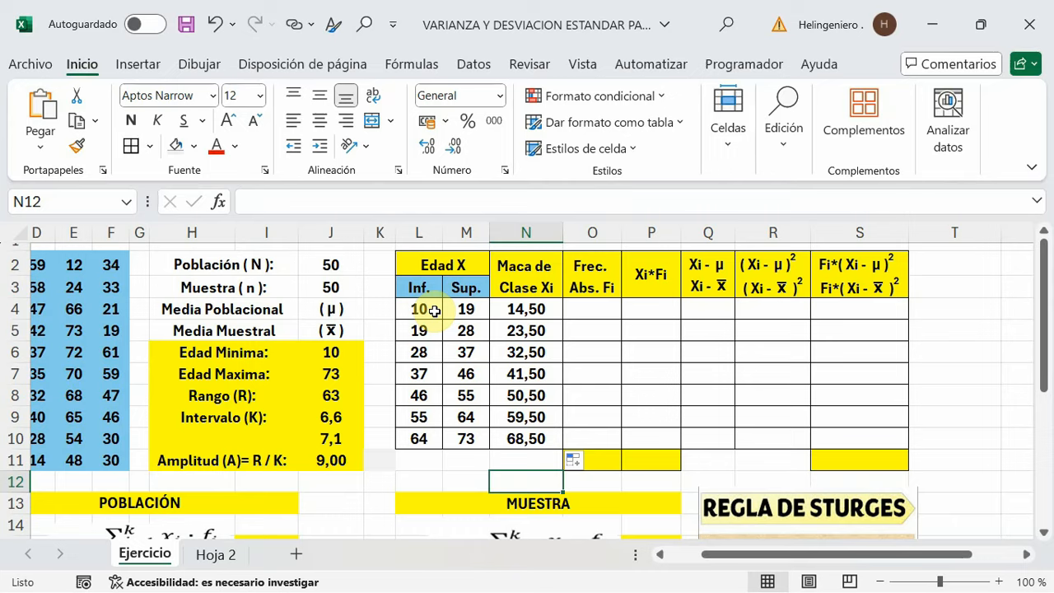
Begin the first class frequency formula in O4 with CONTAR.SI.CONJUNTO over the absolute age range $B$2:$F$11 and the criterion ">="&L4.
drag(742, 554, 709, 553)
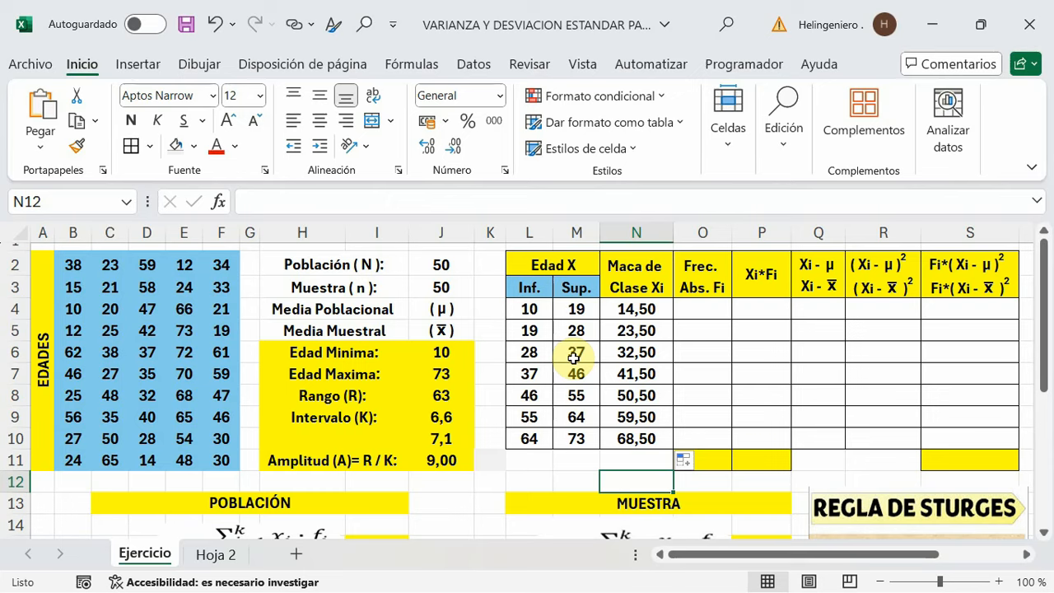
click(700, 308)
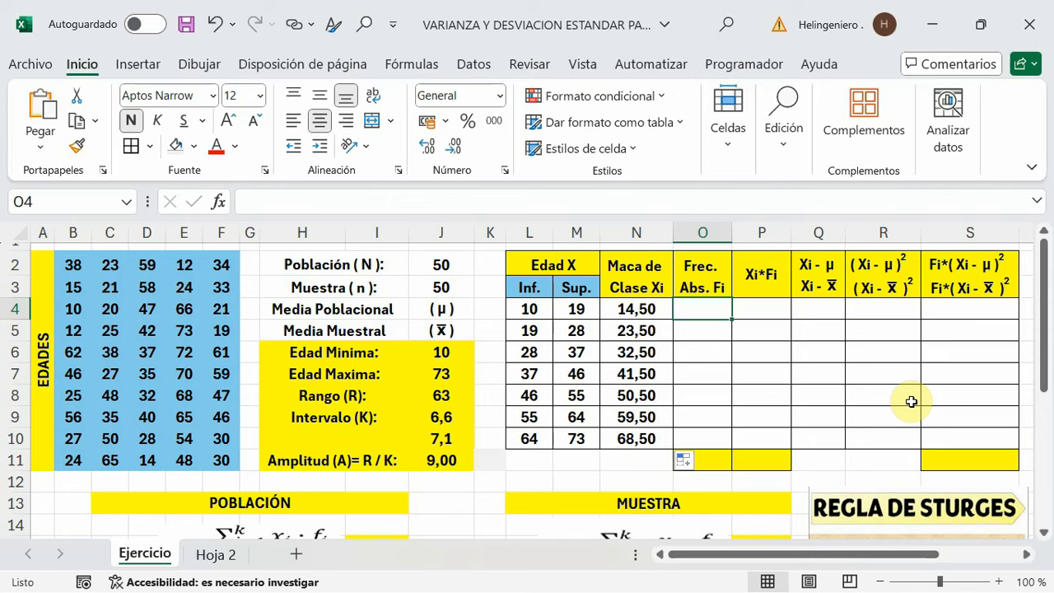
click(249, 202)
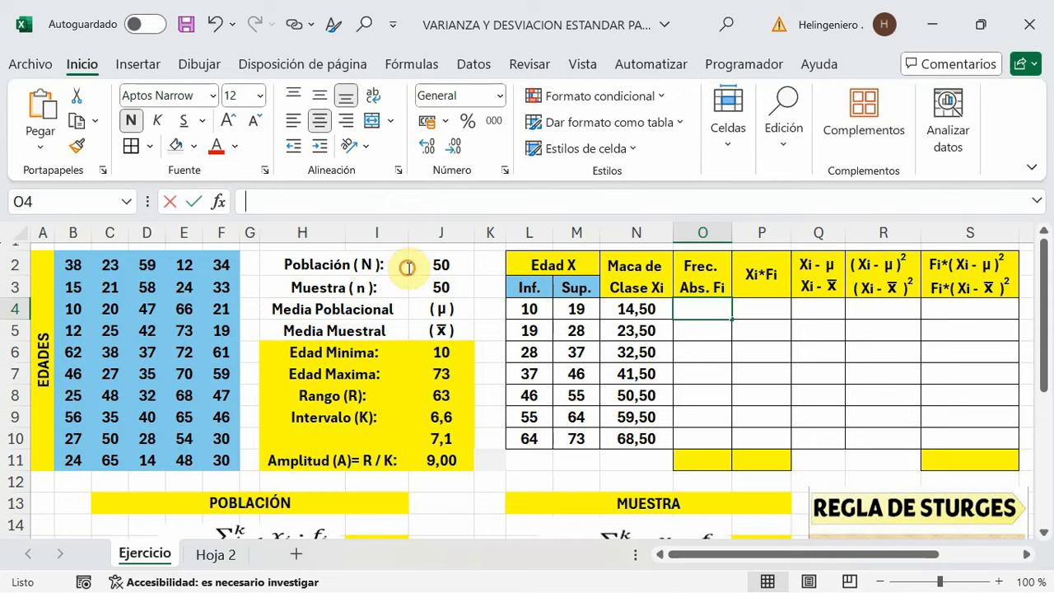
text(=)
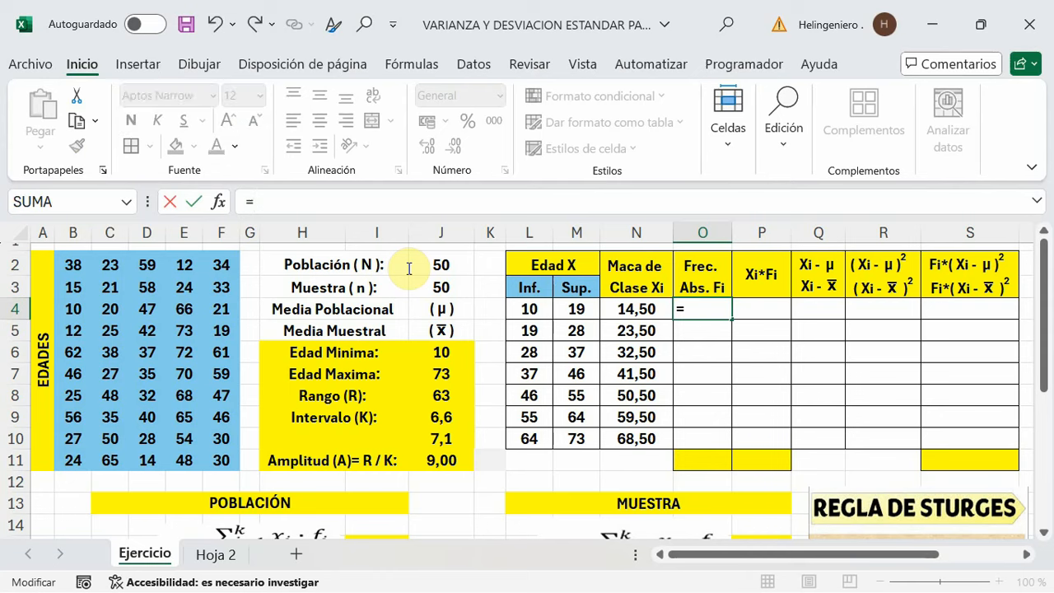
text(contar)
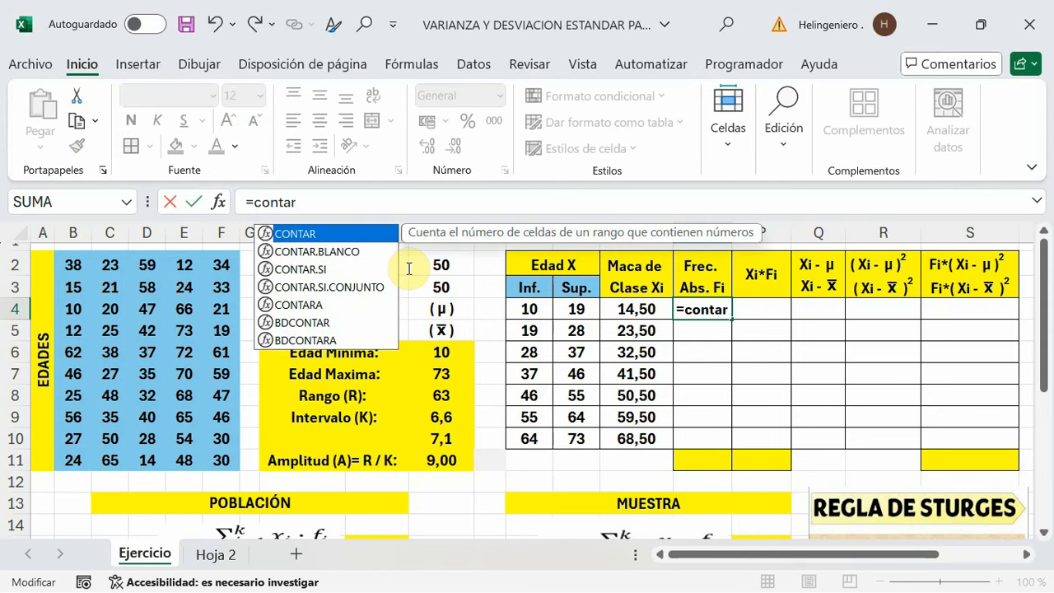
click(350, 287)
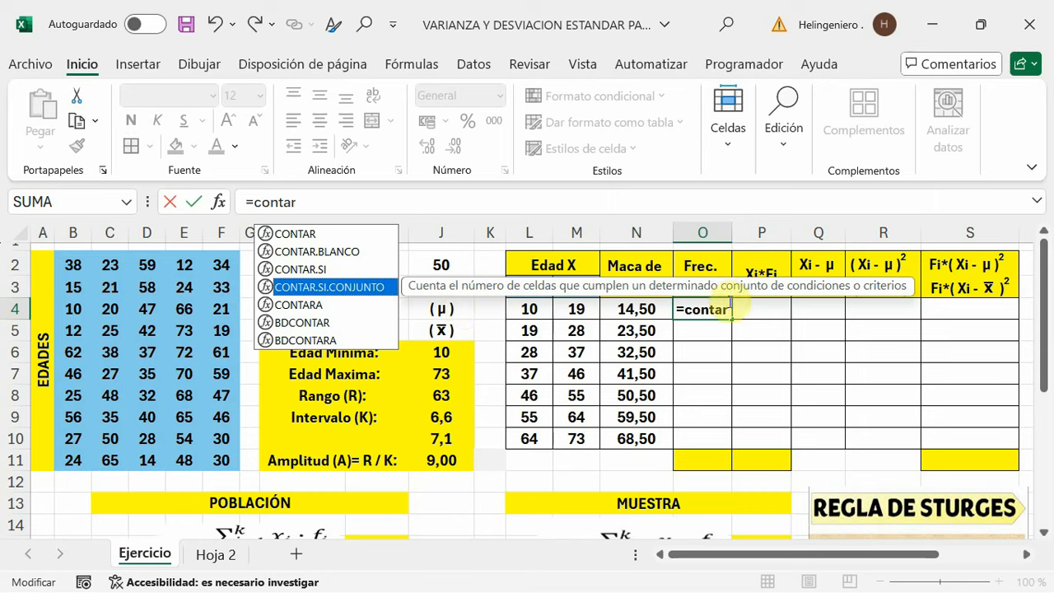
double_click(354, 286)
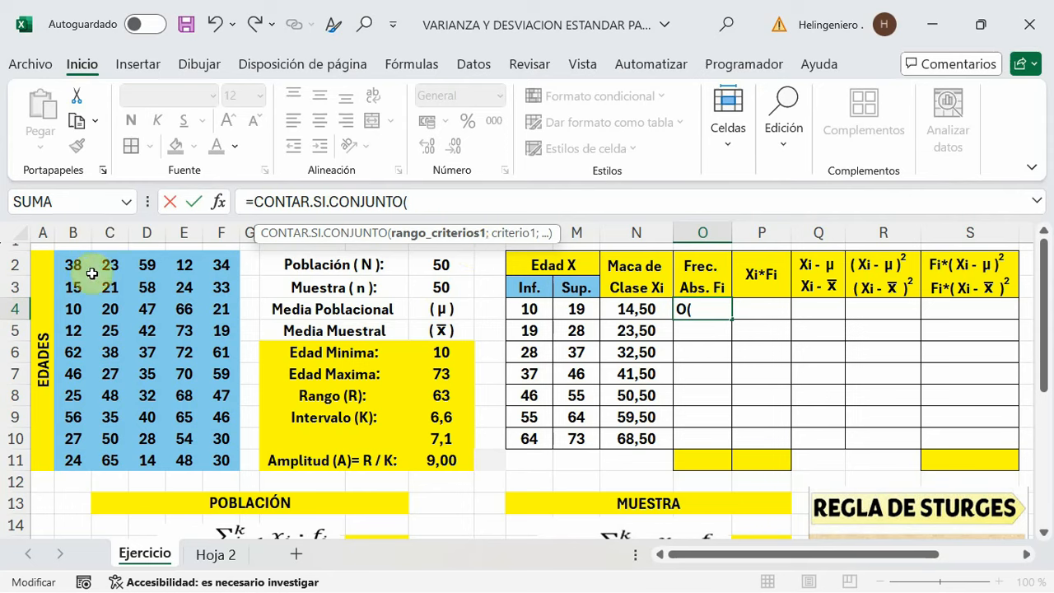
drag(75, 265, 221, 461)
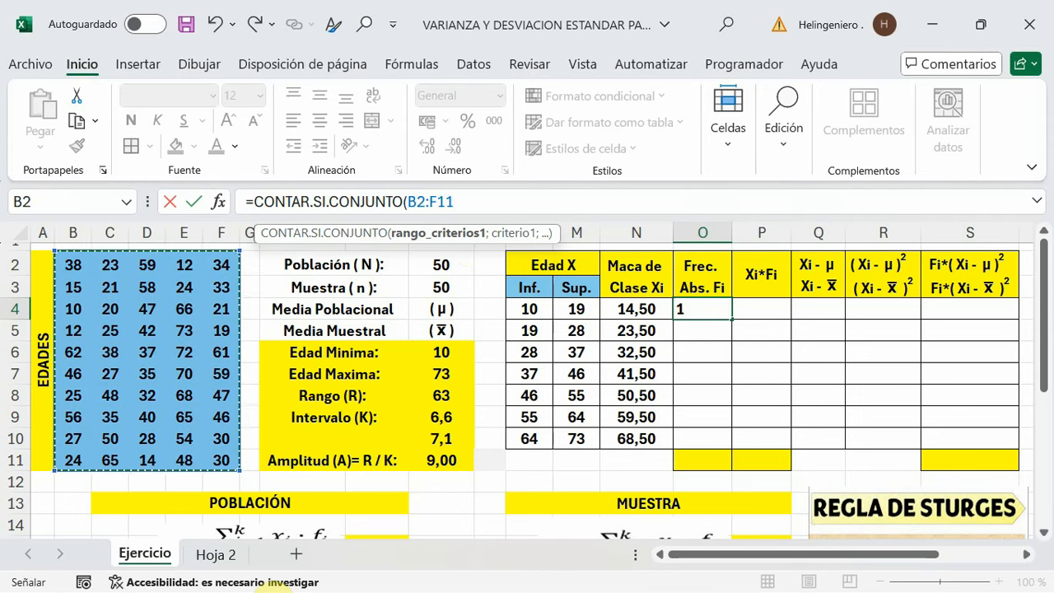
key(F4)
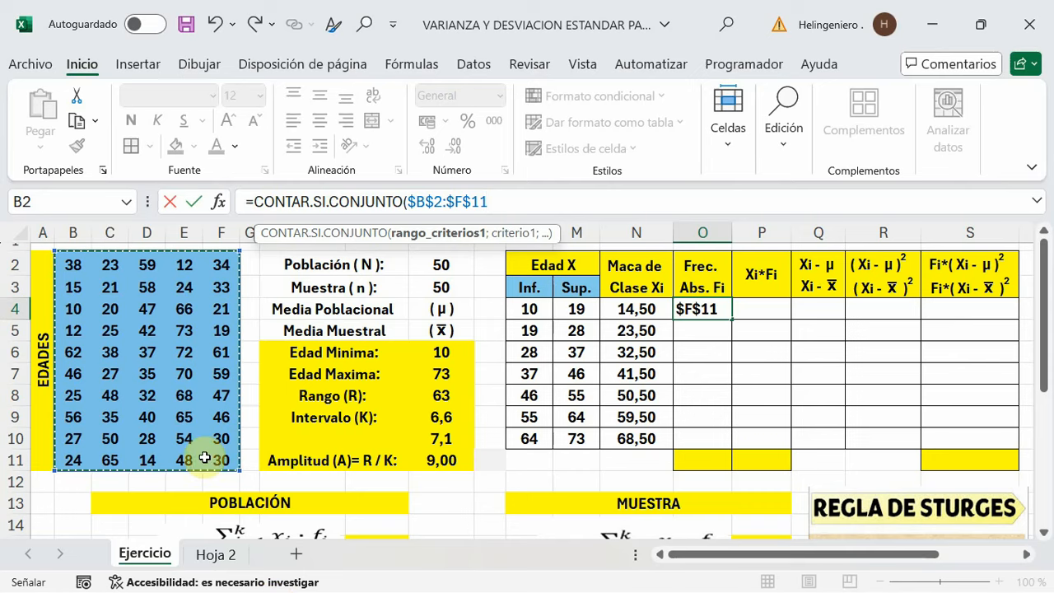
text(;)
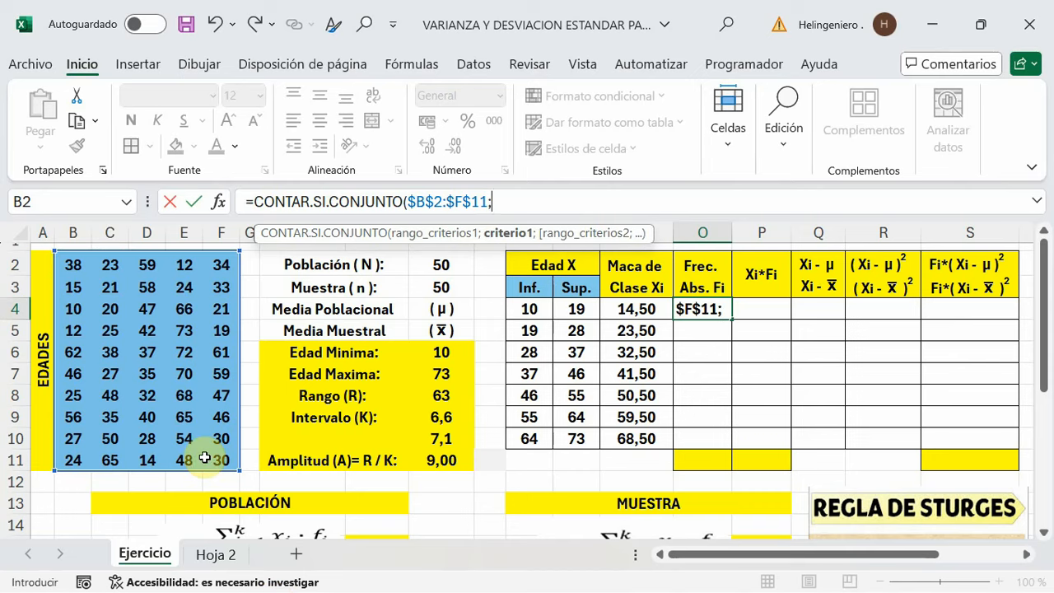
text("<)
key(BackSpace)
text(>="&)
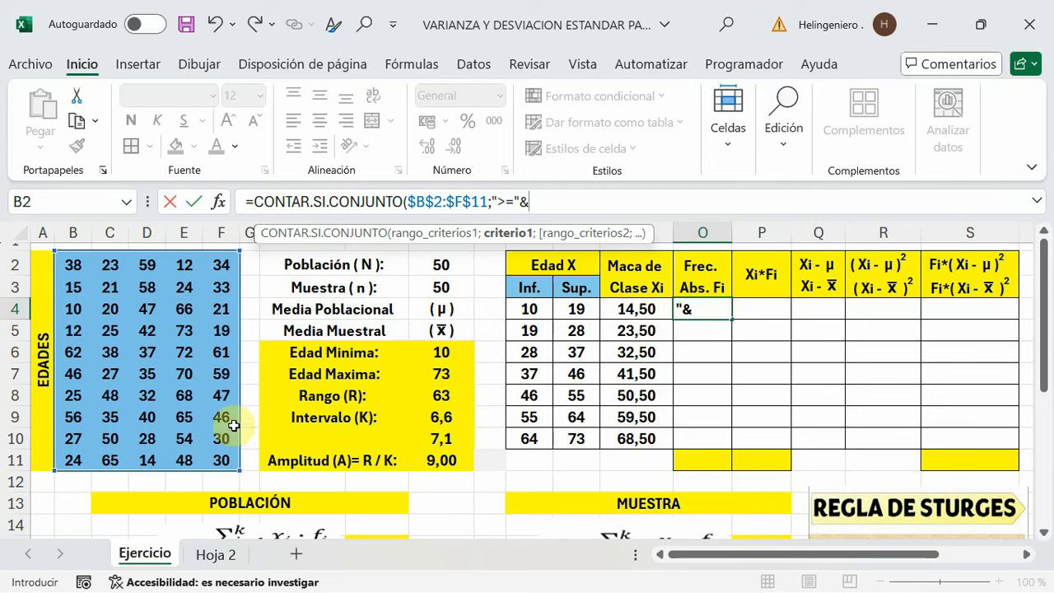
click(523, 308)
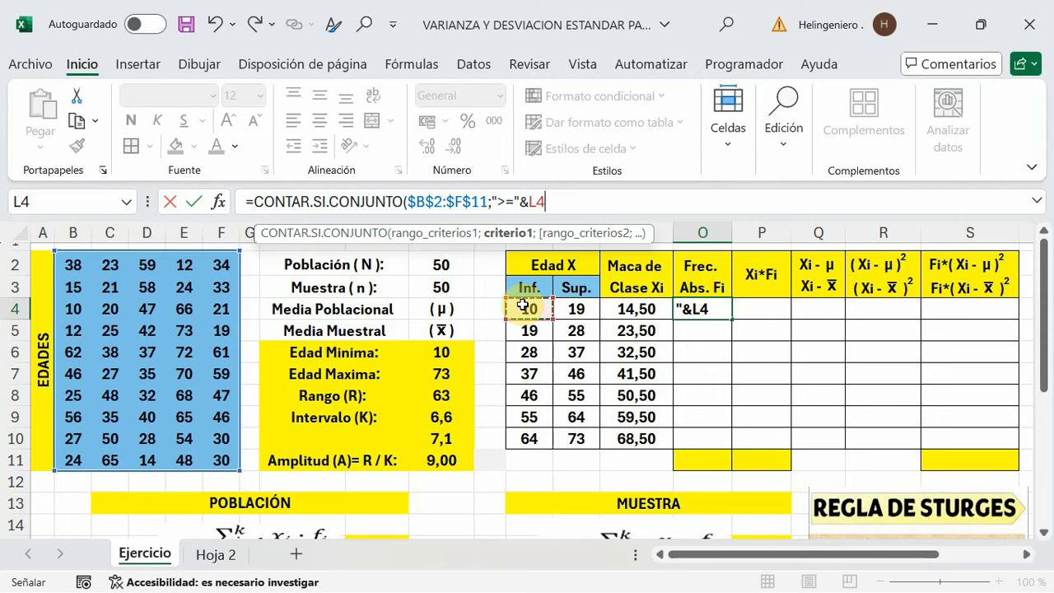
Complete the O4 frequency formula with a second condition on $B$2:$F$11 using the criterion "<"&M4.
text(;)
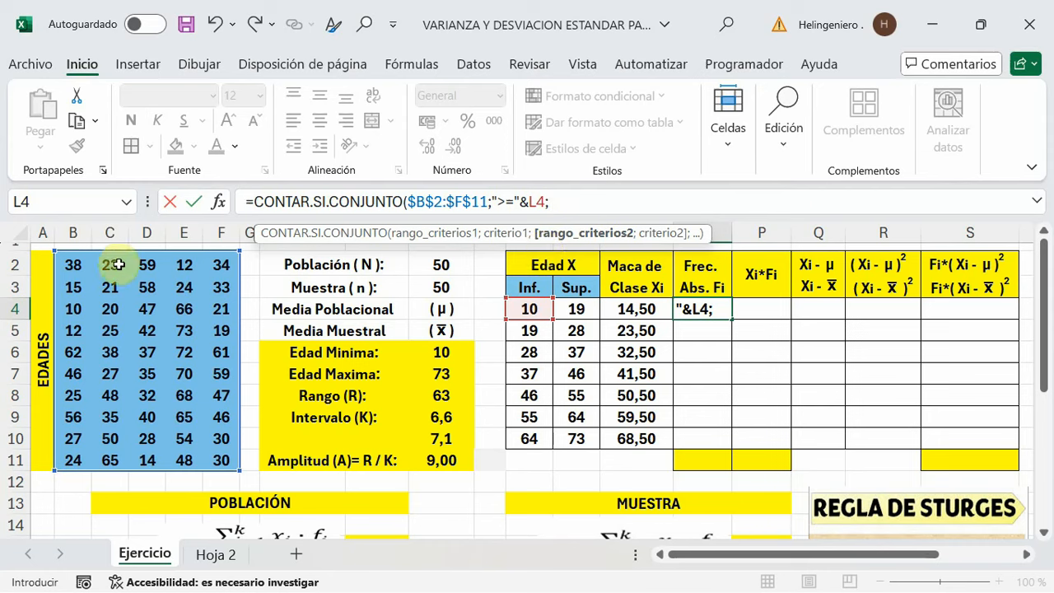
drag(84, 265, 211, 454)
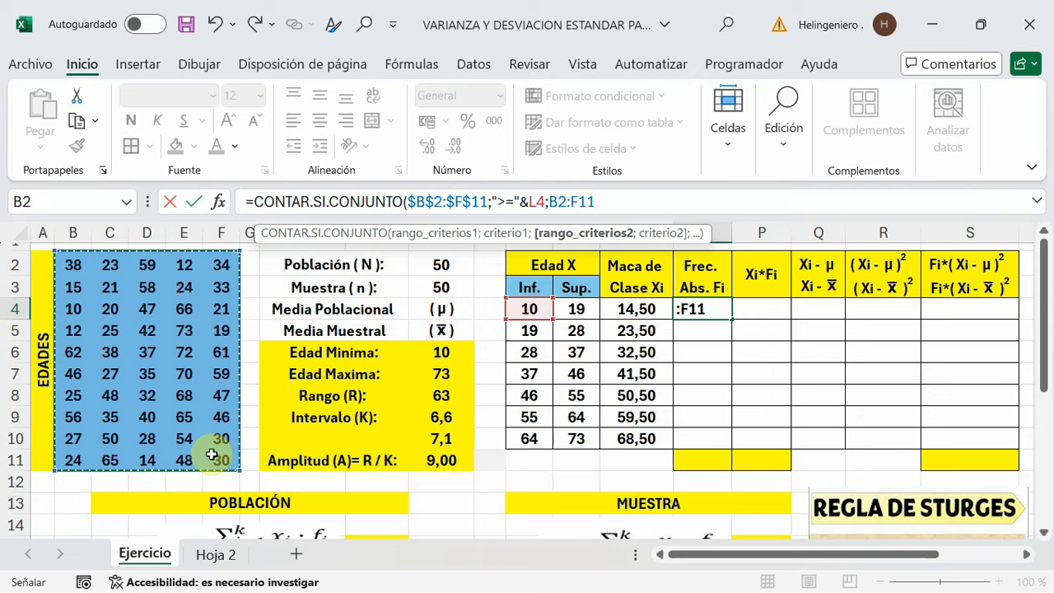
key(F4)
text(;)
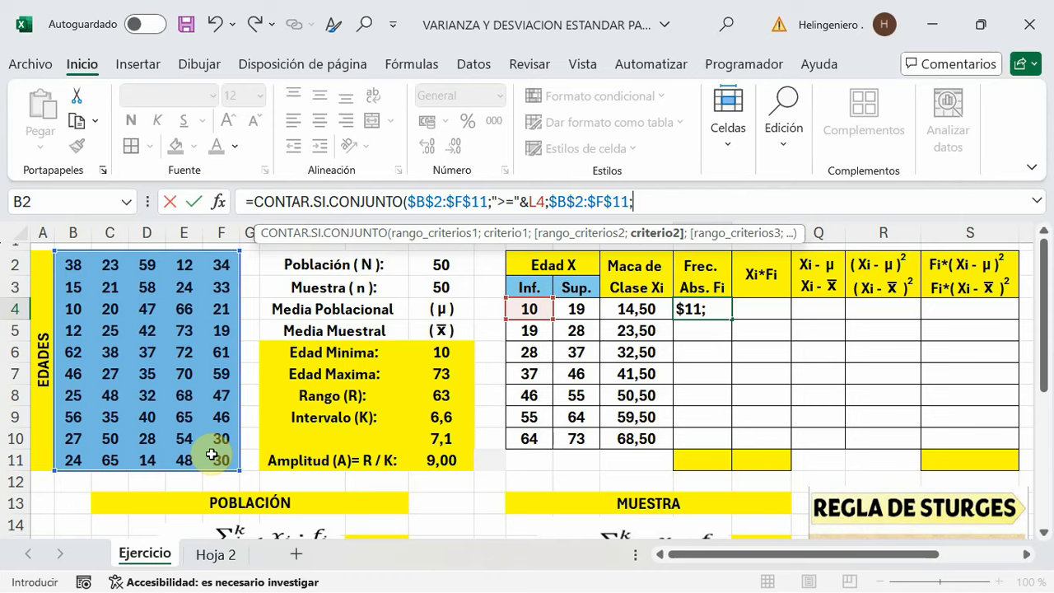
text("<"&)
click(581, 308)
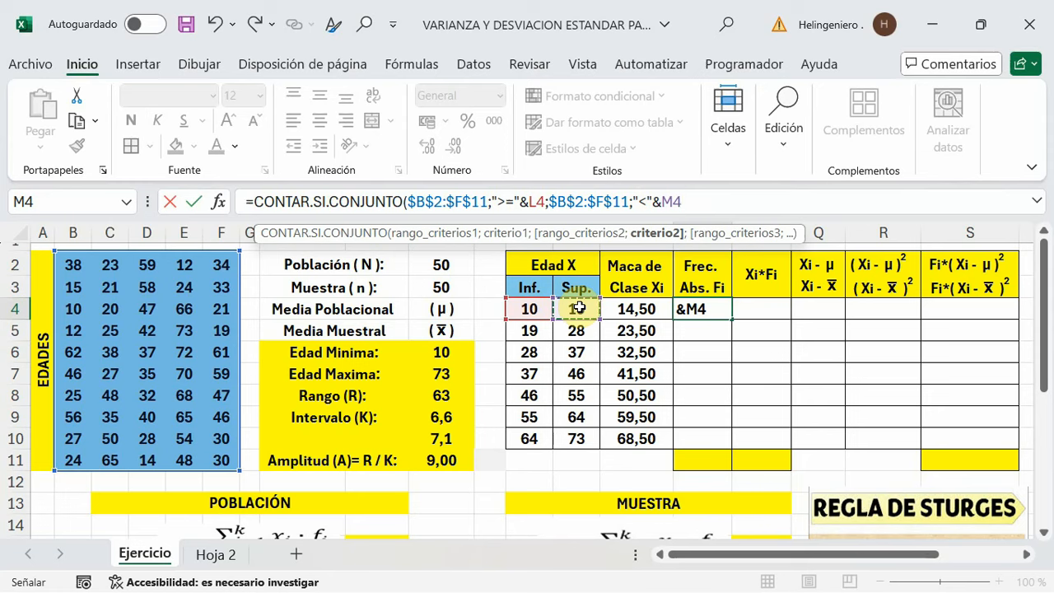
text())
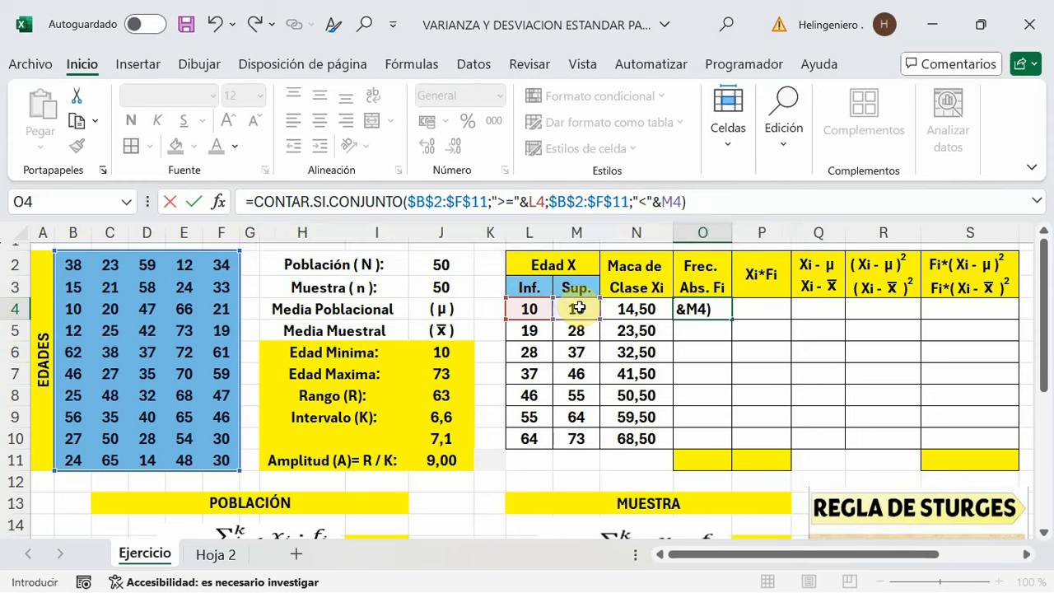
key(Return)
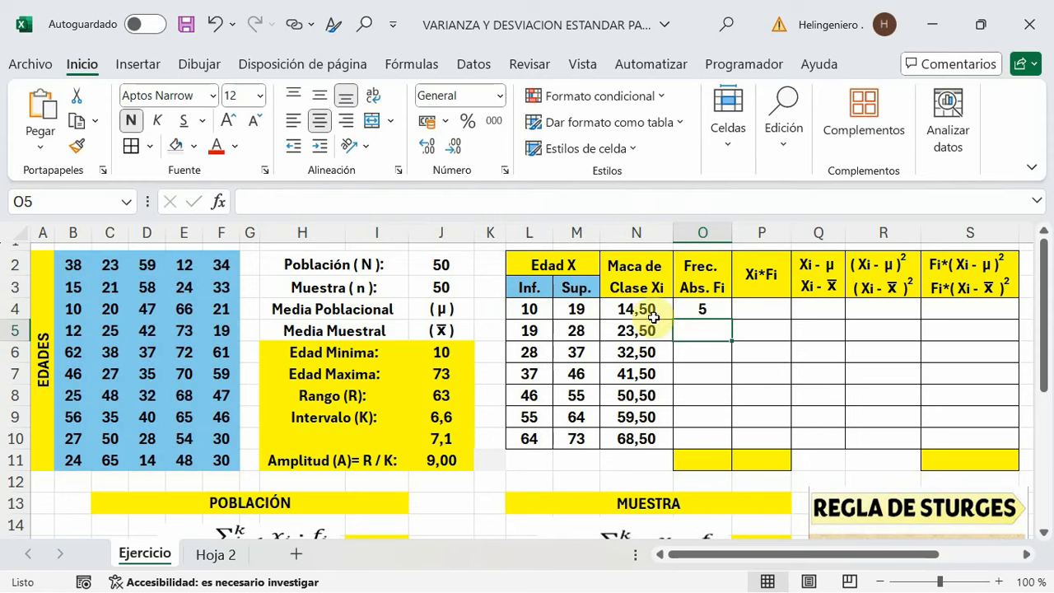
Fill the absolute frequency formula from O4 down to O10.
key(Up)
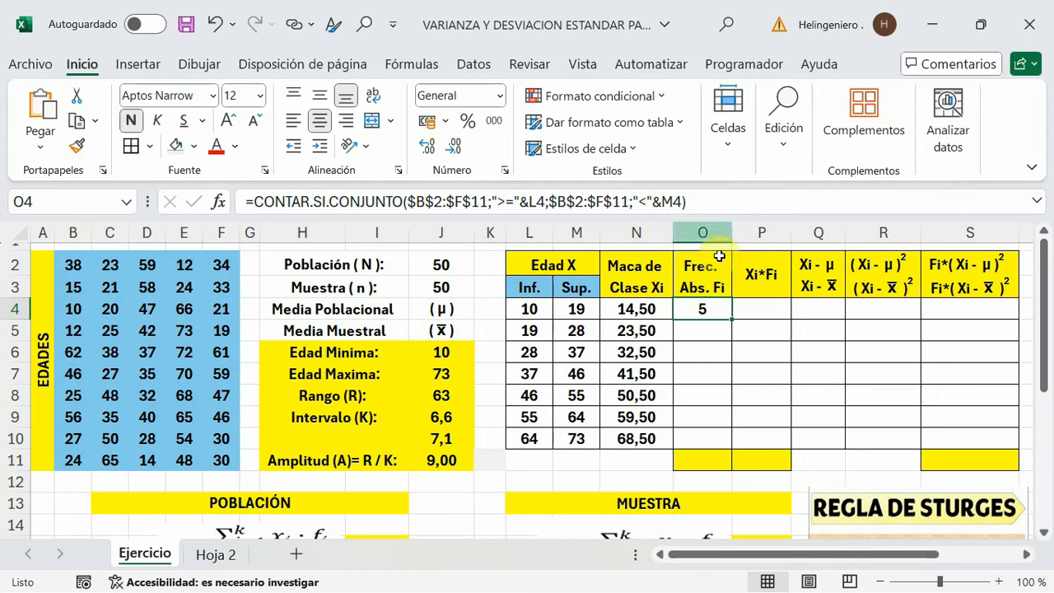
drag(733, 319, 730, 443)
click(795, 434)
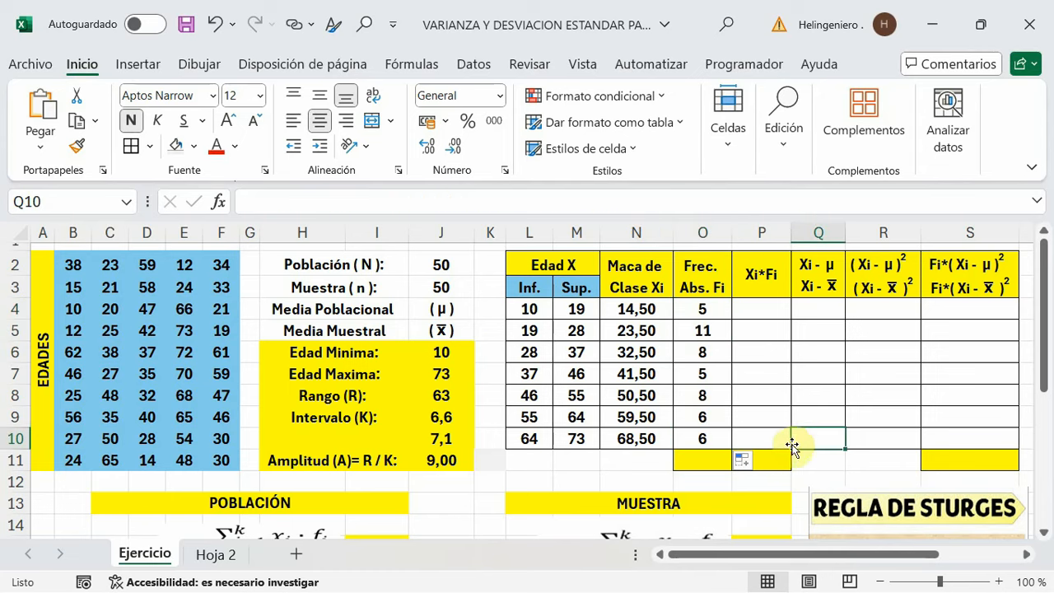
Total the absolute frequencies in O11 with =SUMA(O4:O10).
click(699, 460)
click(349, 200)
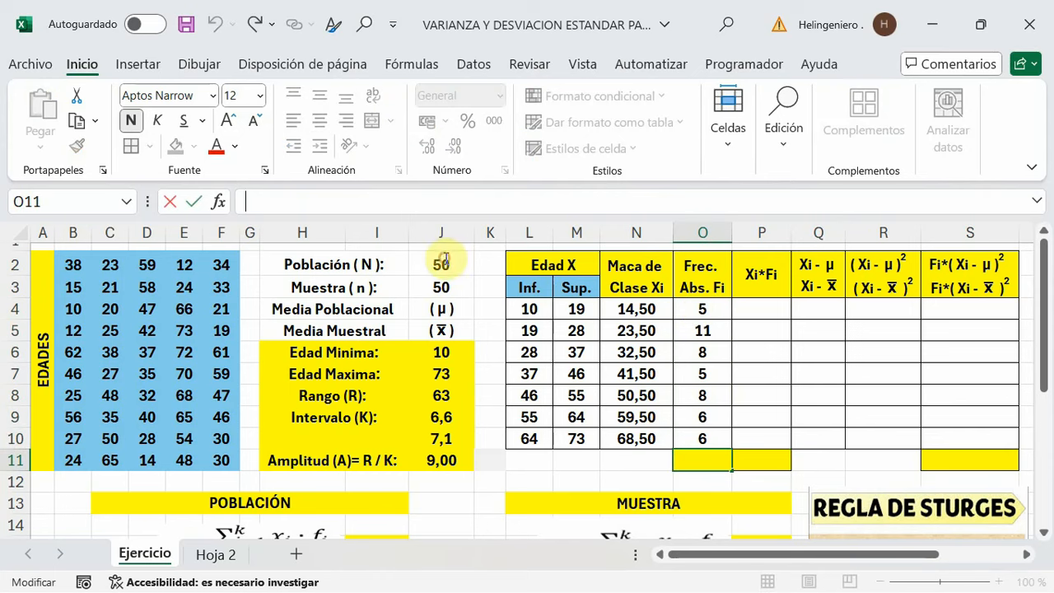
text(=)
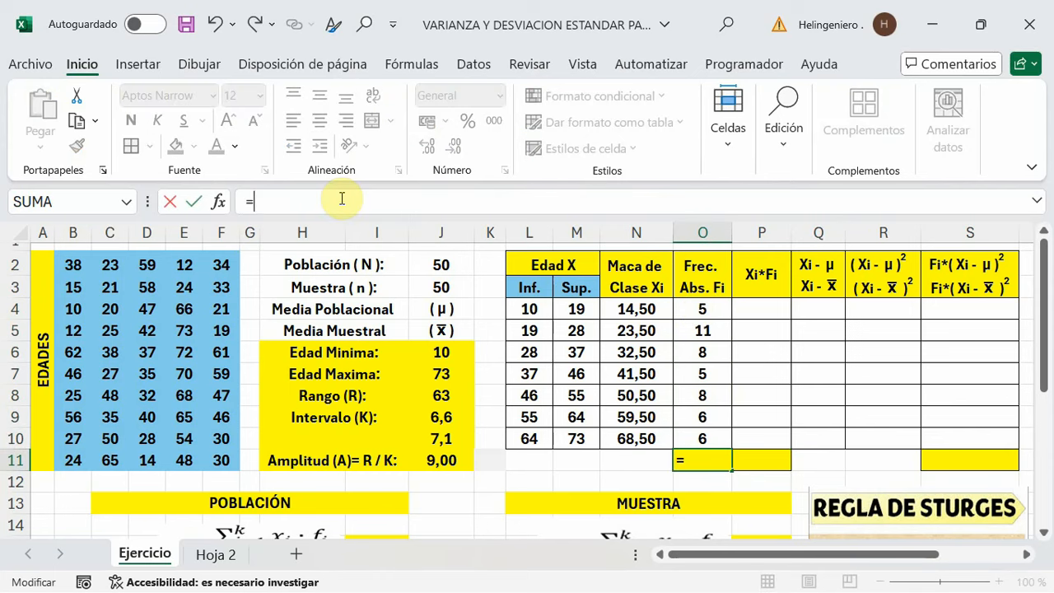
text(suma)
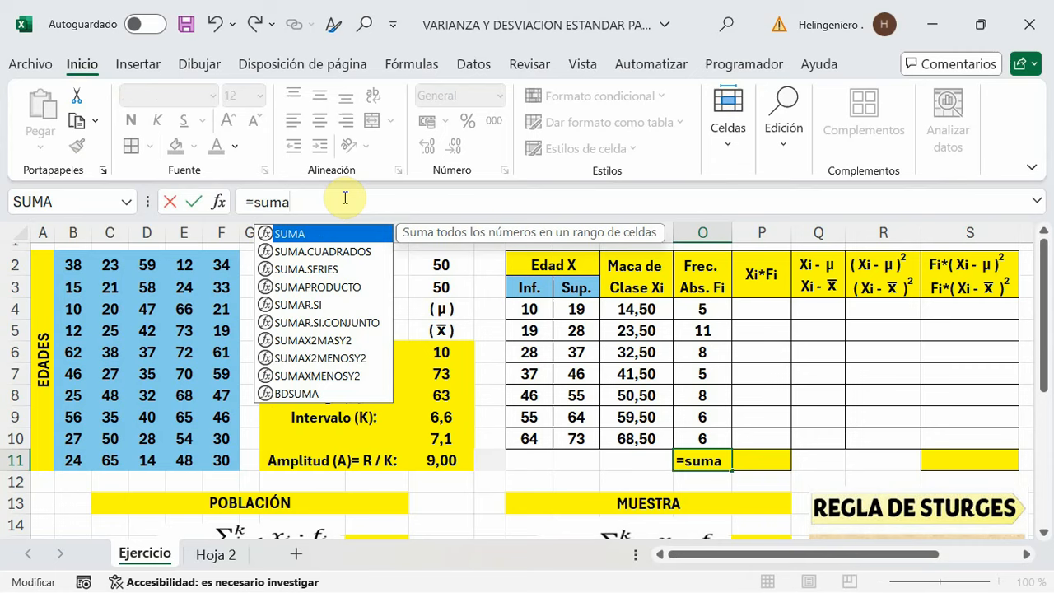
double_click(326, 235)
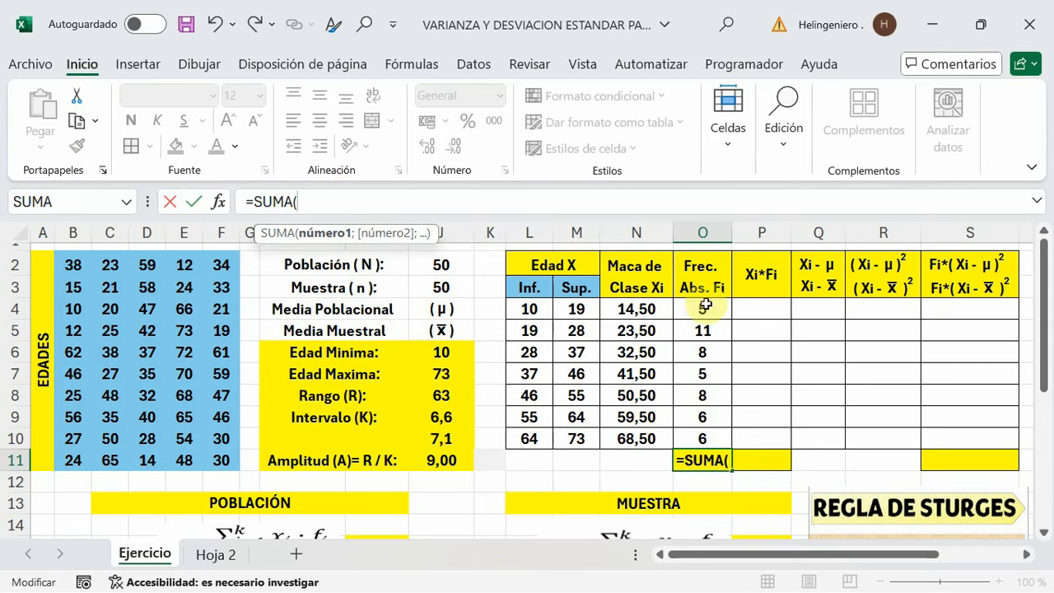
drag(702, 308, 702, 438)
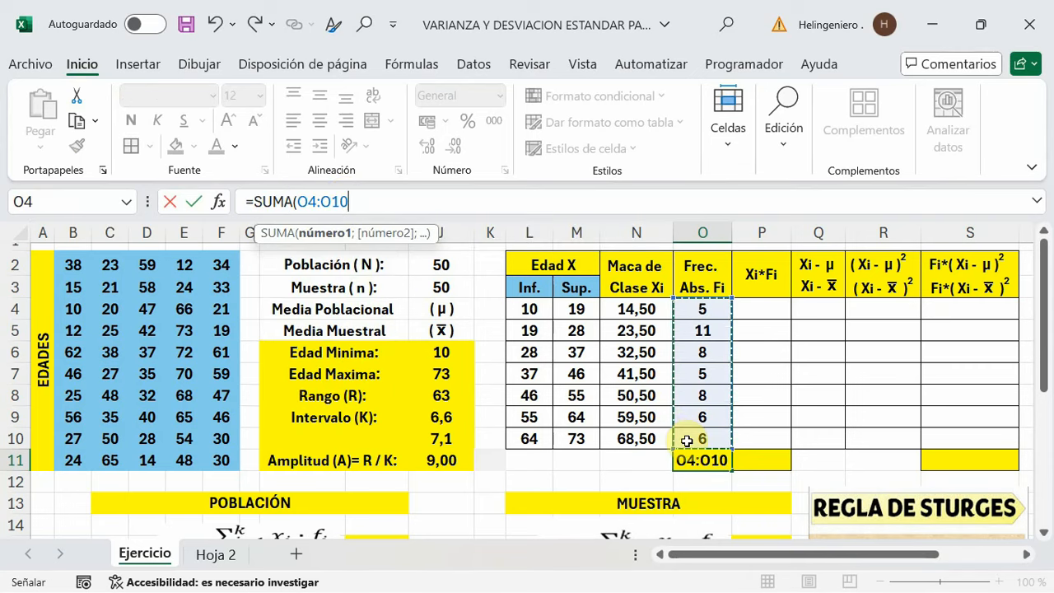
text())
key(Return)
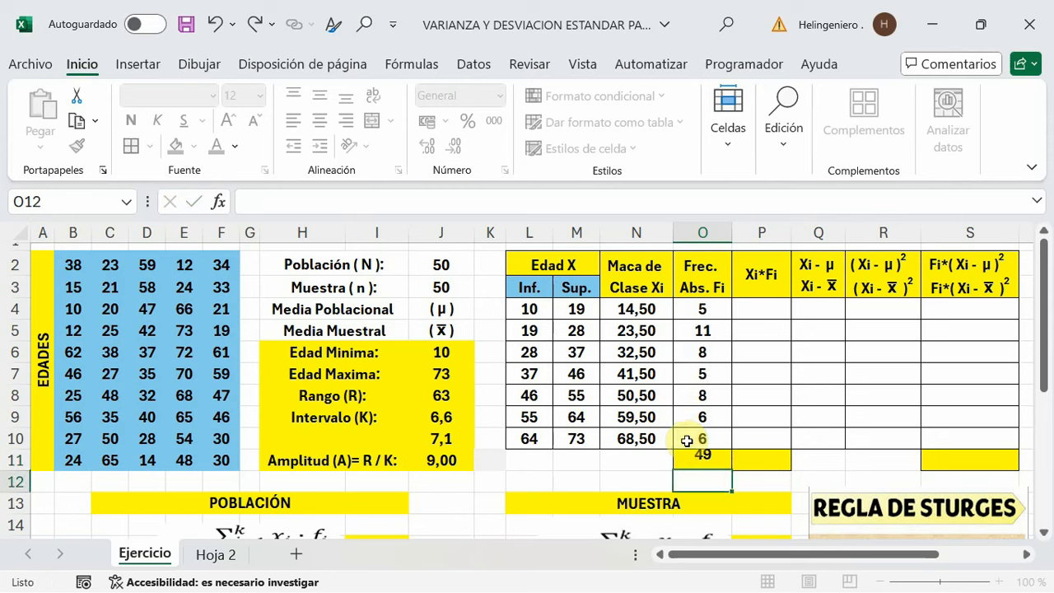
Change the last class's frequency formula in O10 to use "<="&M10 so that it includes the upper limit.
click(712, 462)
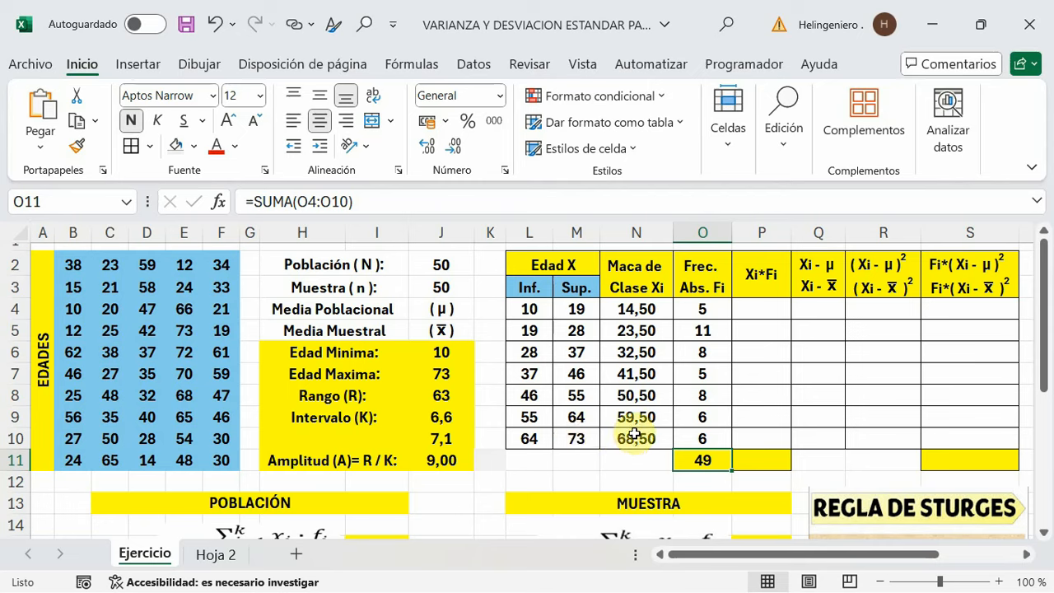
click(699, 437)
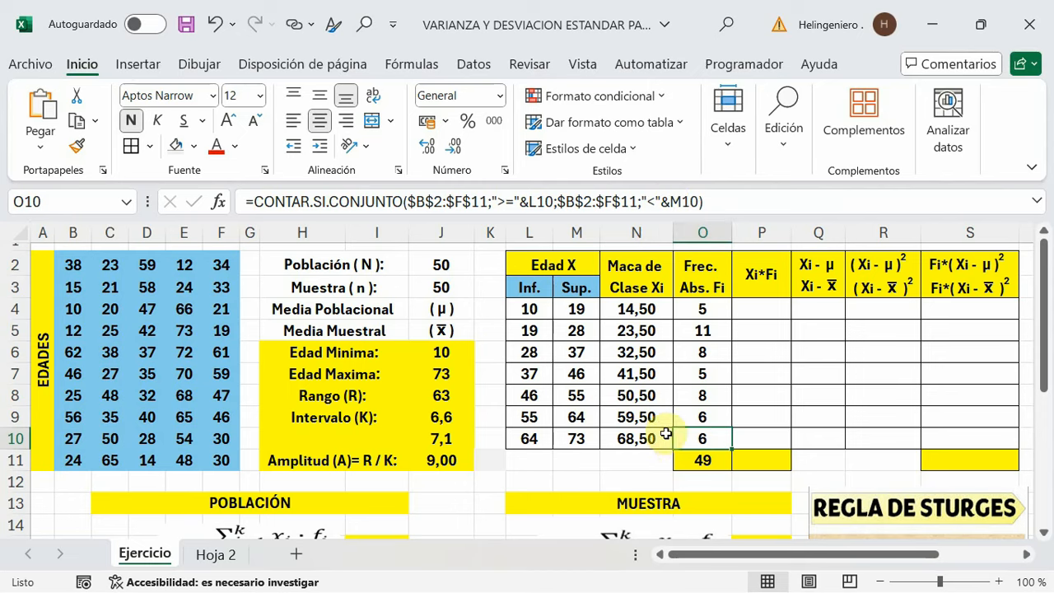
click(182, 330)
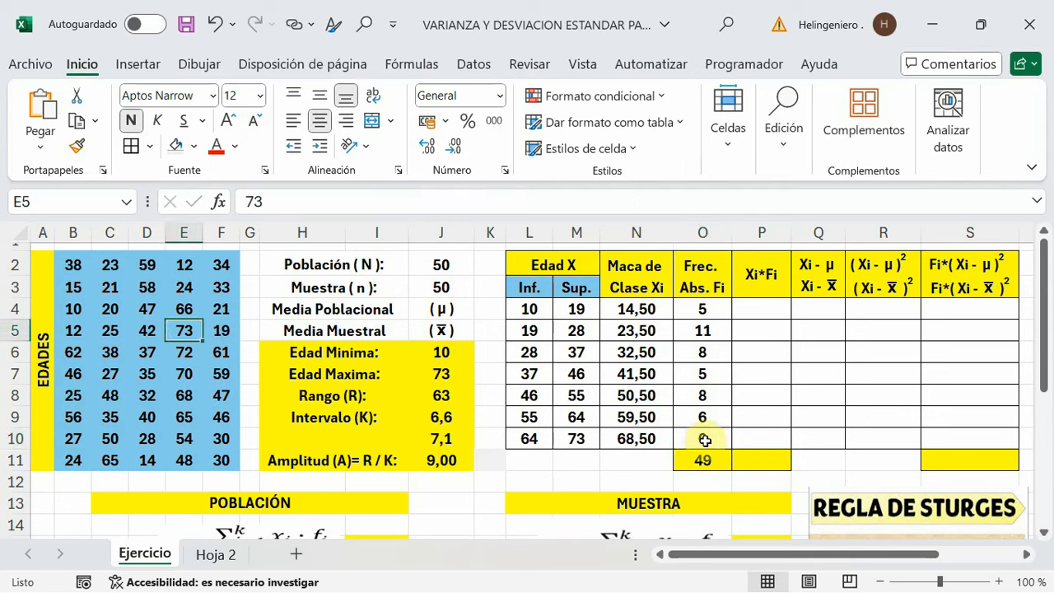
click(703, 438)
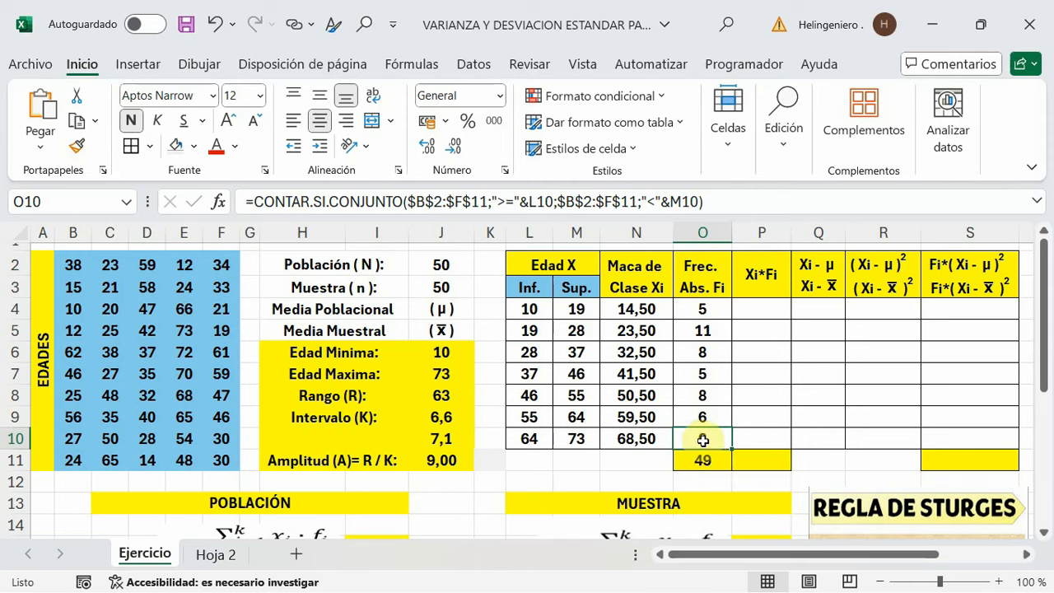
click(661, 201)
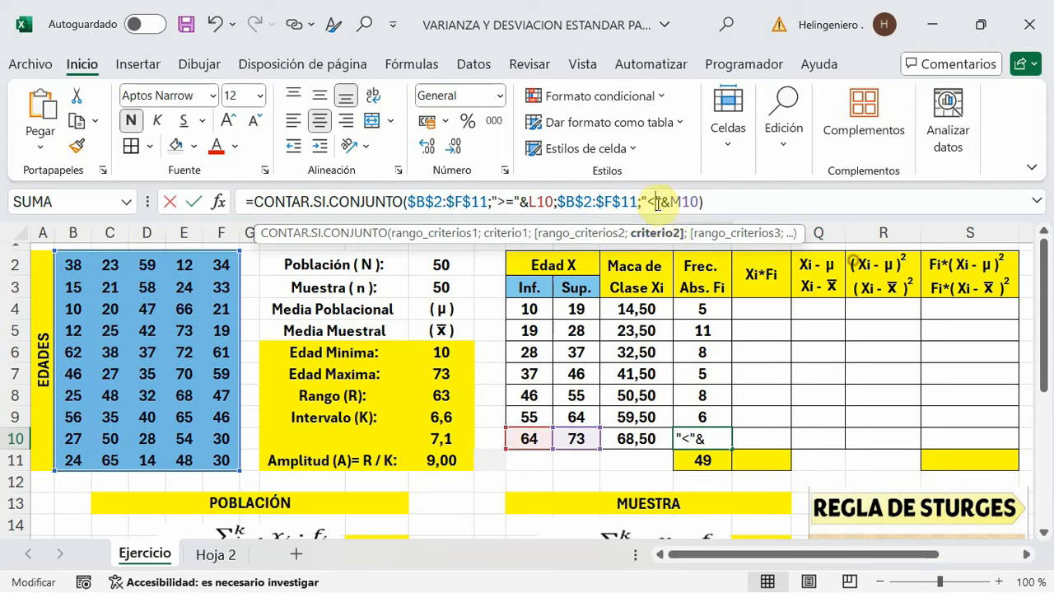
text(=)
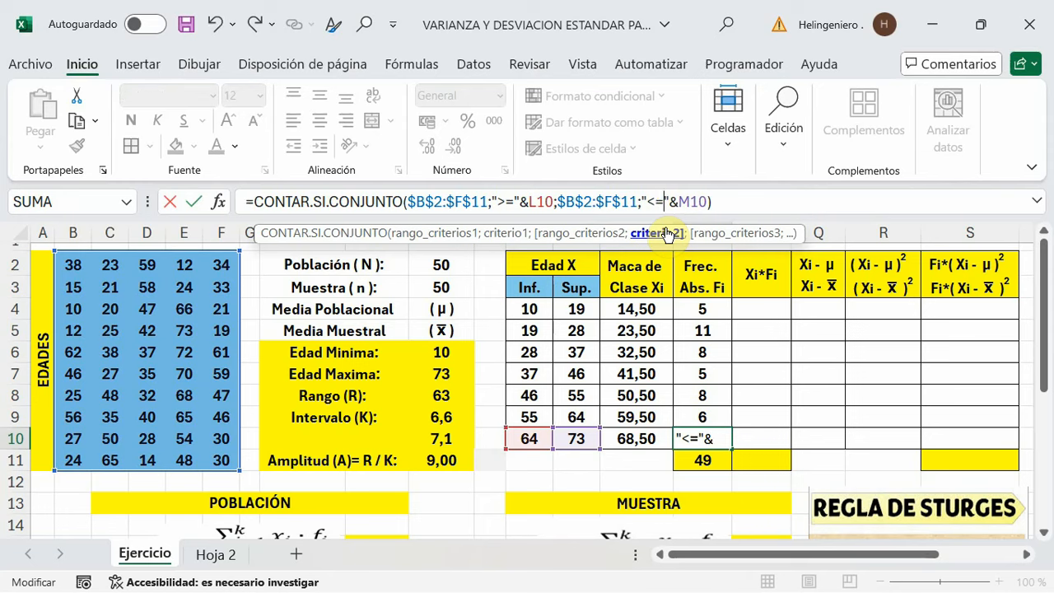
key(End)
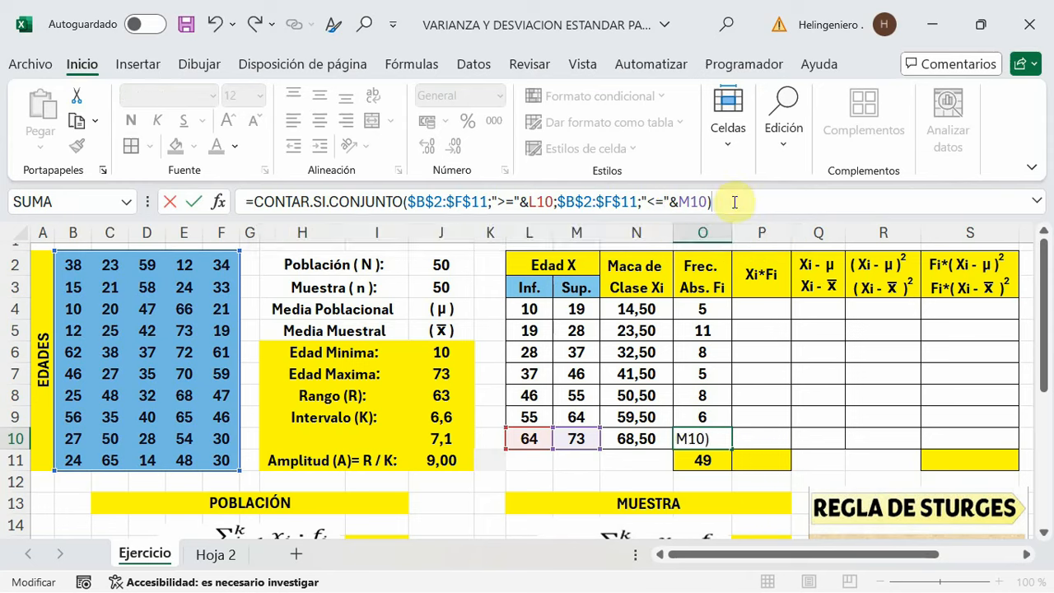
key(Return)
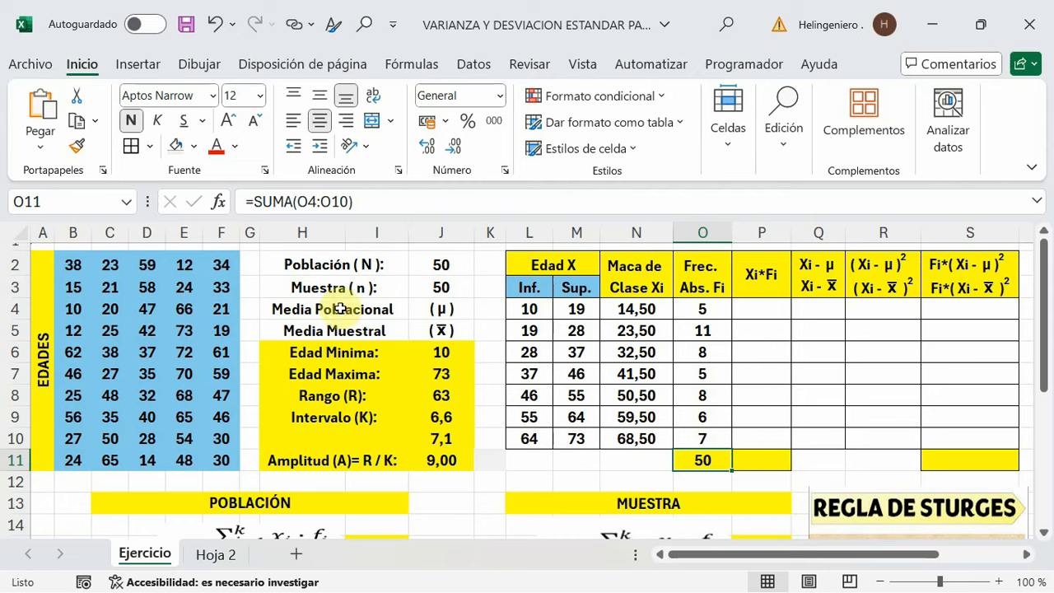
click(708, 437)
click(705, 460)
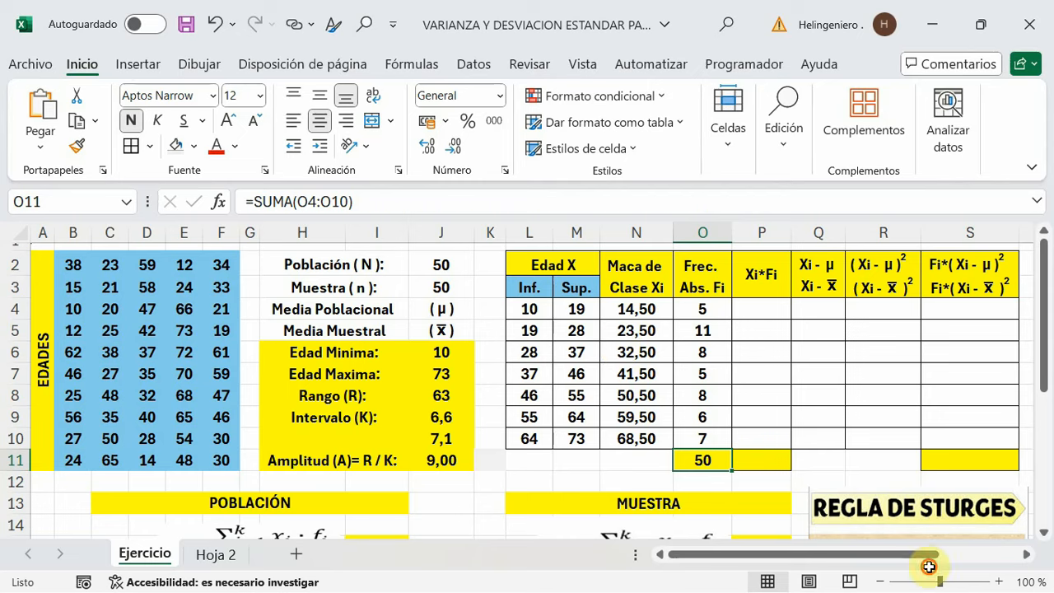
Calculate Xi*Fi for the first class in P4 with the formula =N4*O4.
click(694, 445)
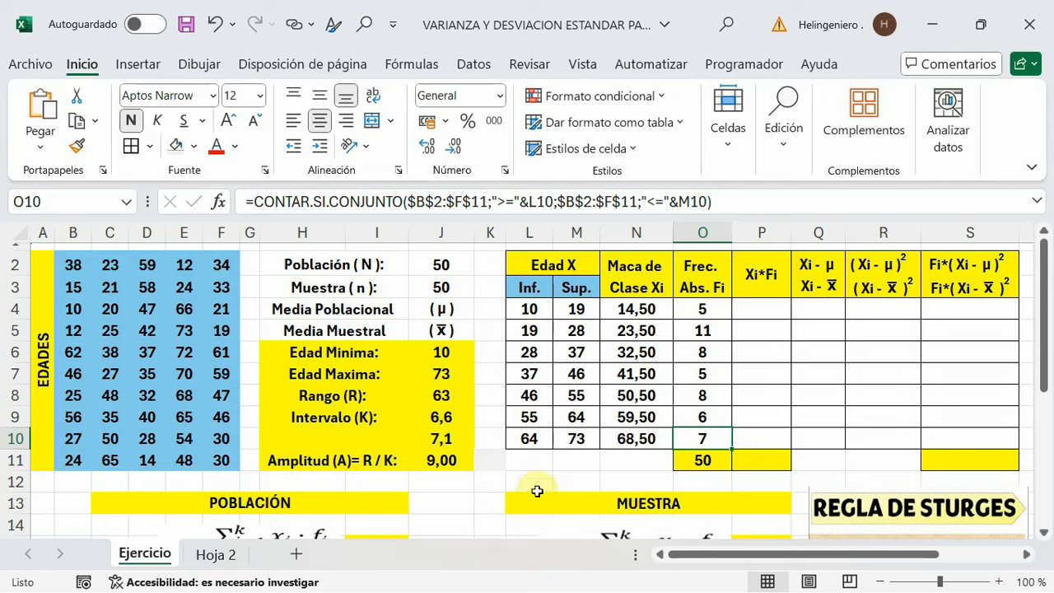
scroll(511, 490, down, 2)
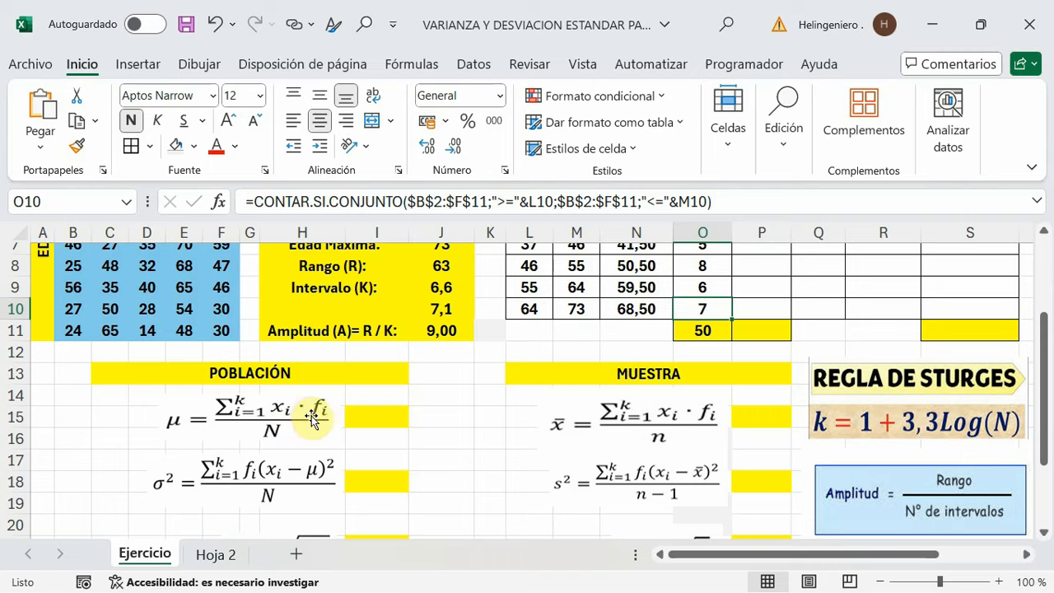
scroll(309, 432, up, 2)
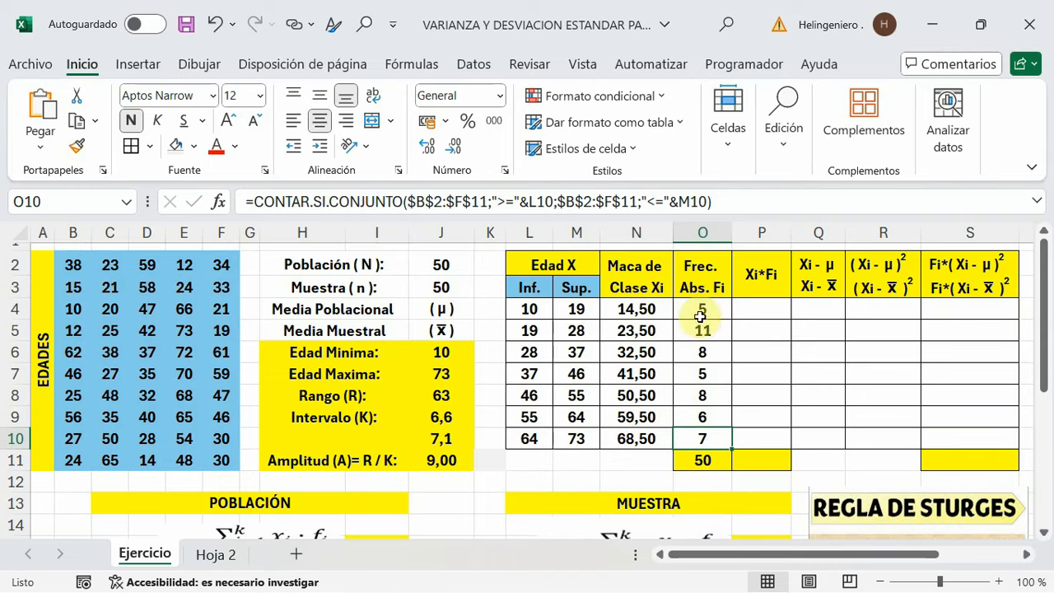
scroll(200, 514, down, 2)
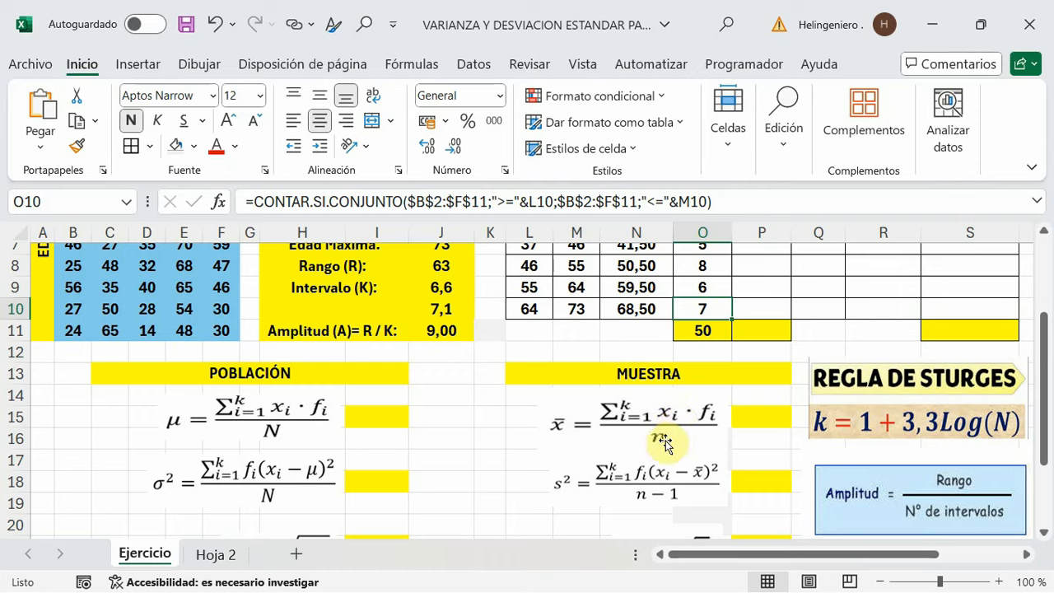
scroll(666, 440, up, 2)
click(762, 309)
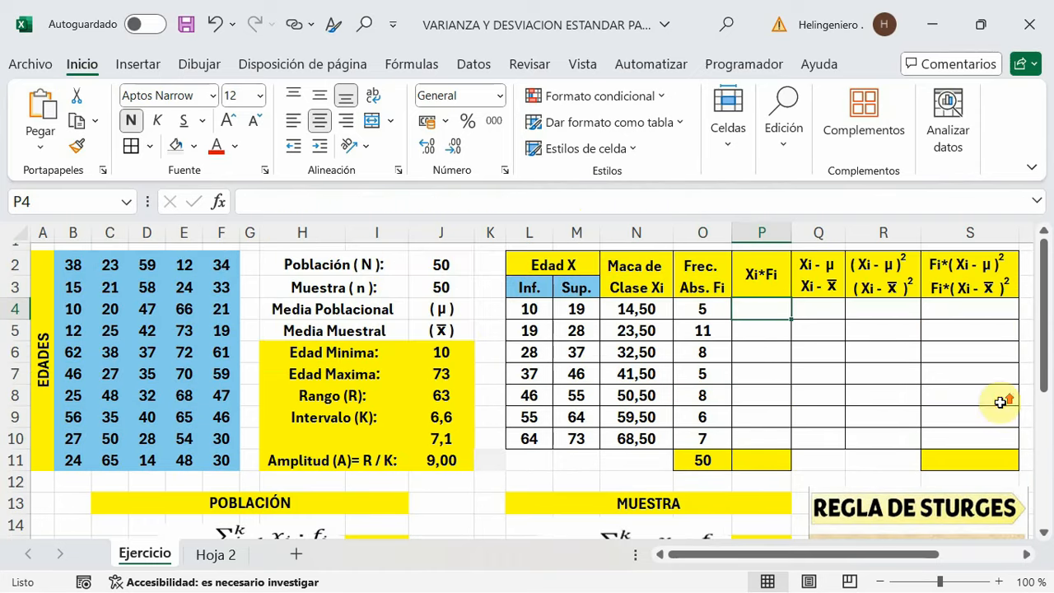
click(274, 201)
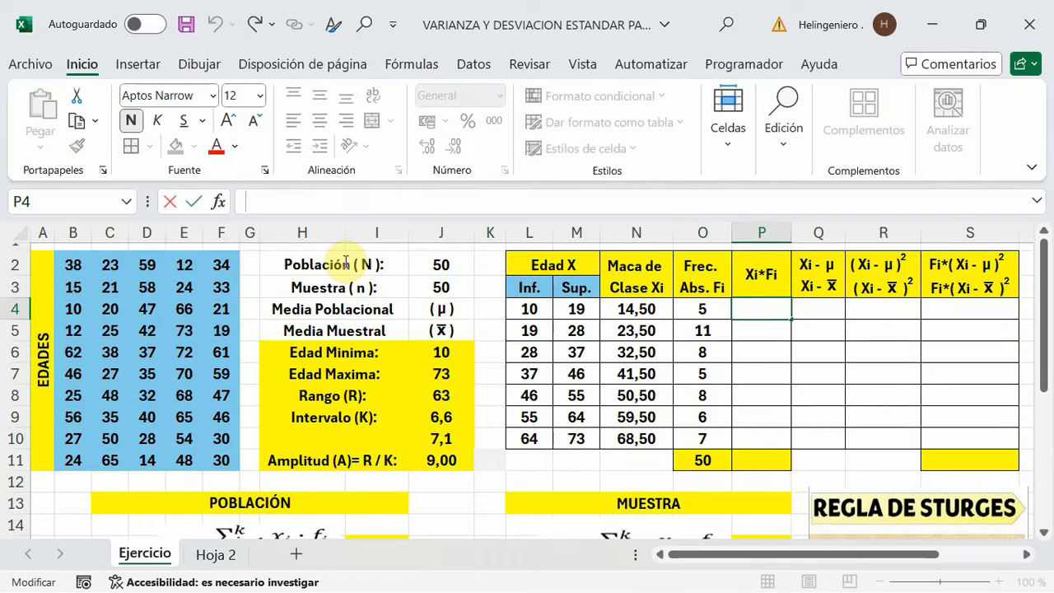
text(=)
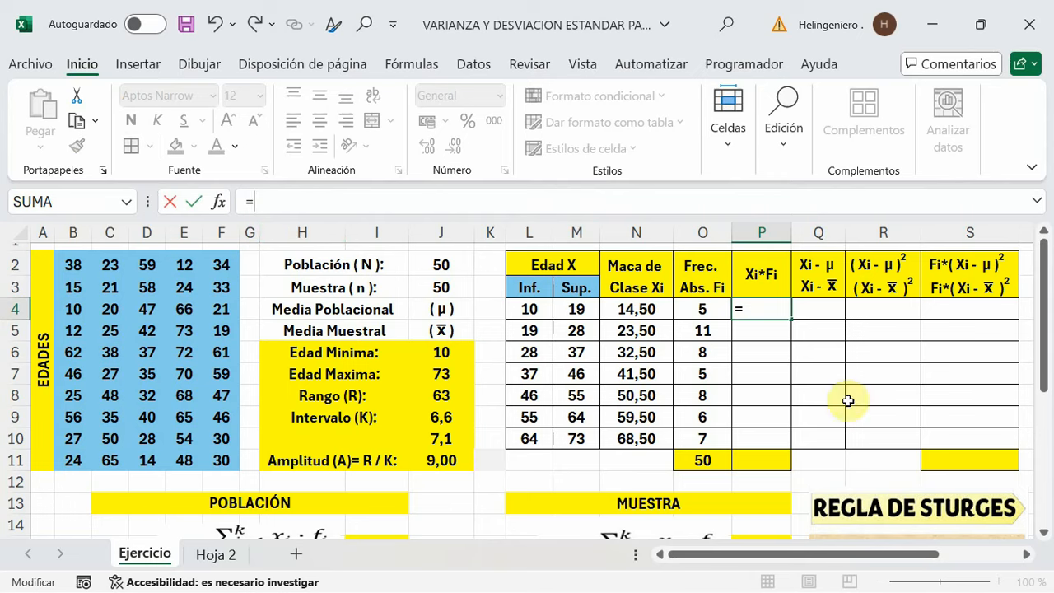
click(636, 311)
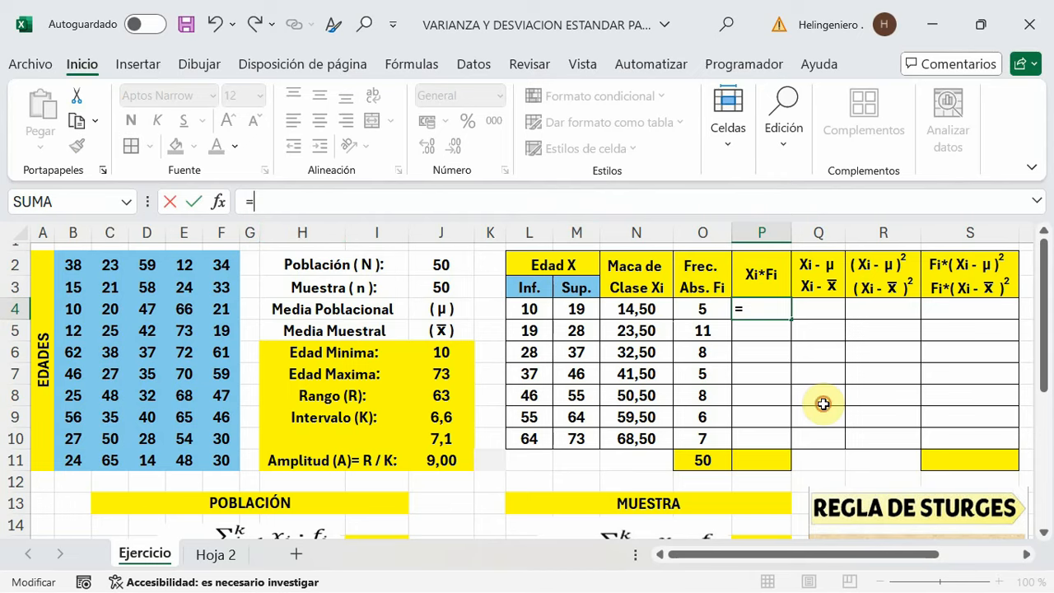
text(*)
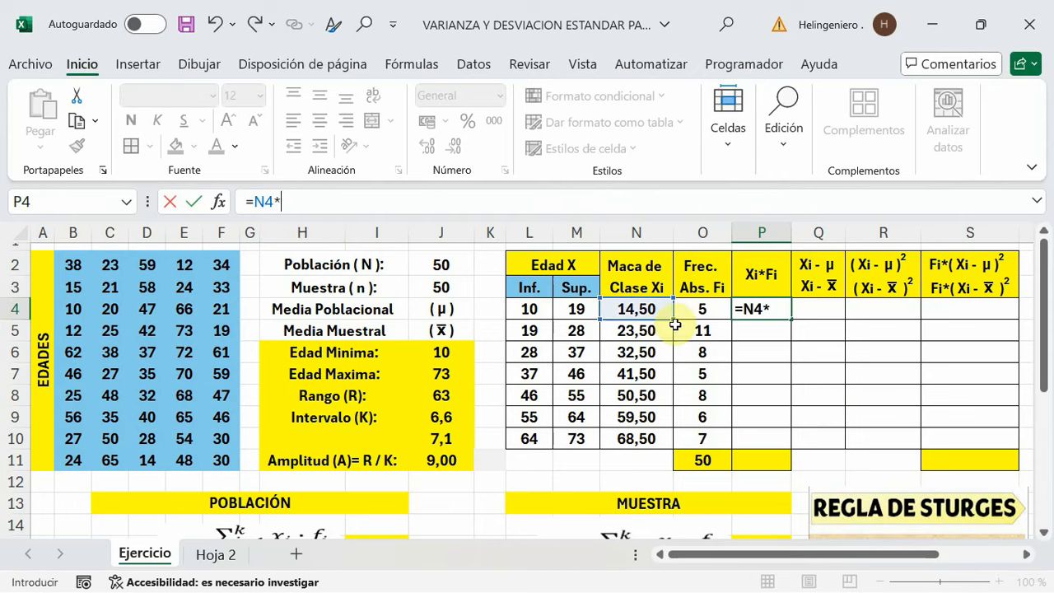
click(699, 310)
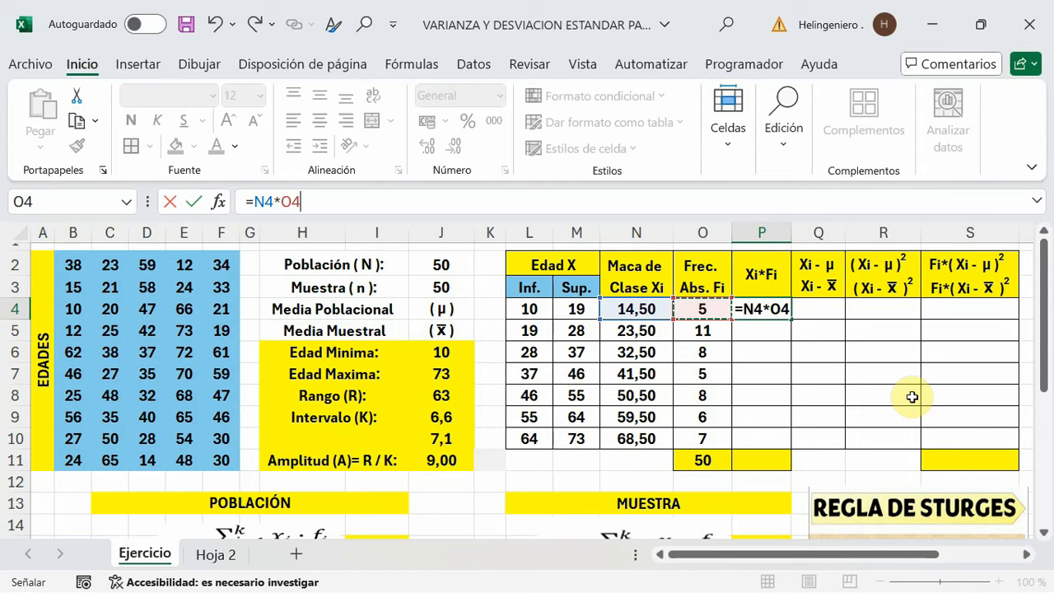
key(Return)
Fill the Xi*Fi formula from P4 down to P10 for the remaining classes.
click(761, 309)
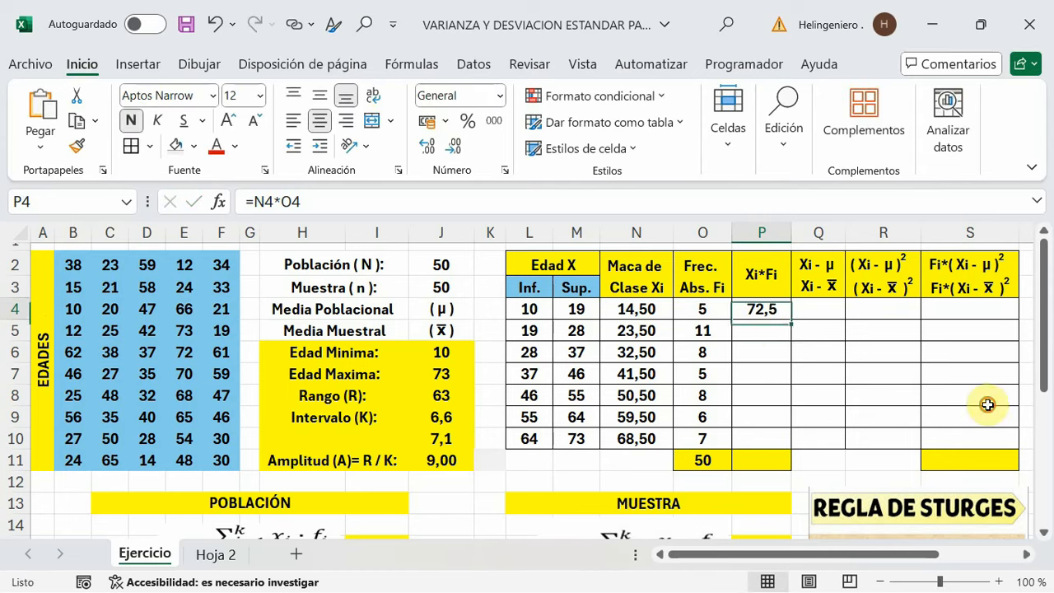
drag(793, 316, 779, 443)
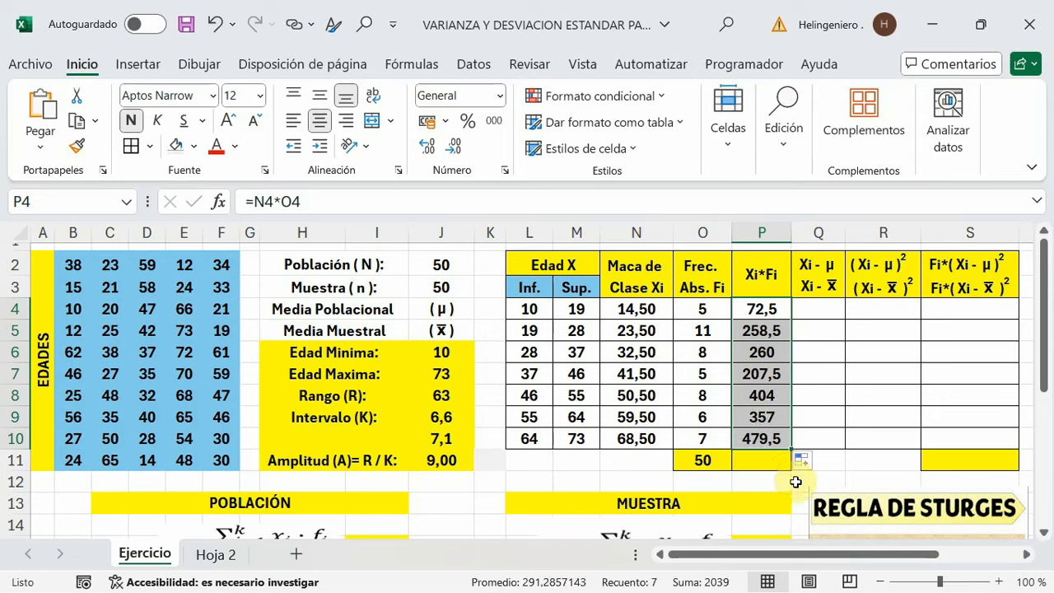
click(793, 480)
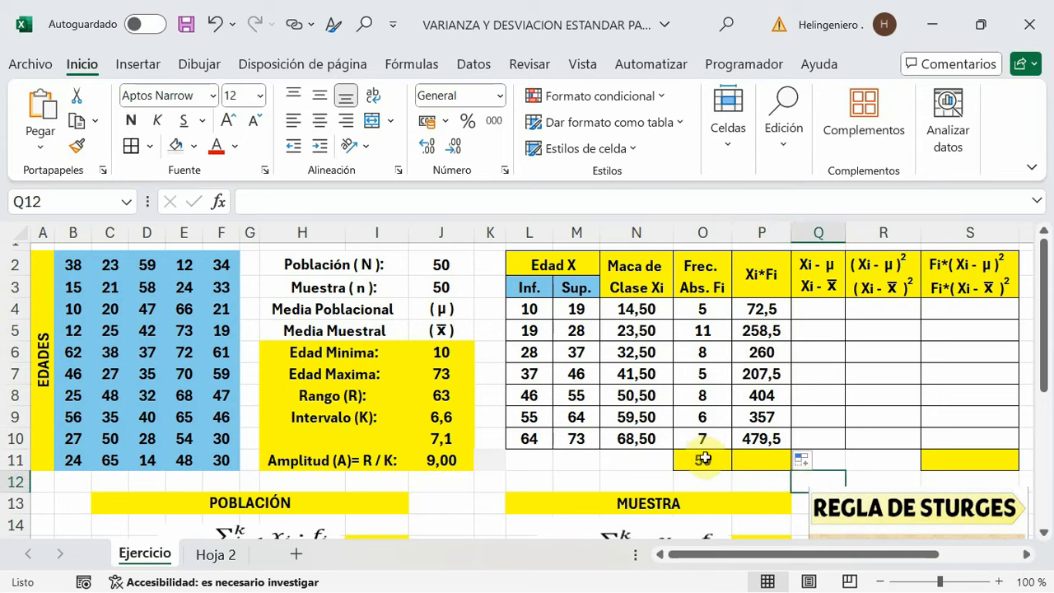
Extend the total formula from O11 into P11 so that it reads =SUMA(P4:P10).
click(726, 465)
drag(726, 466, 771, 491)
click(771, 491)
click(775, 465)
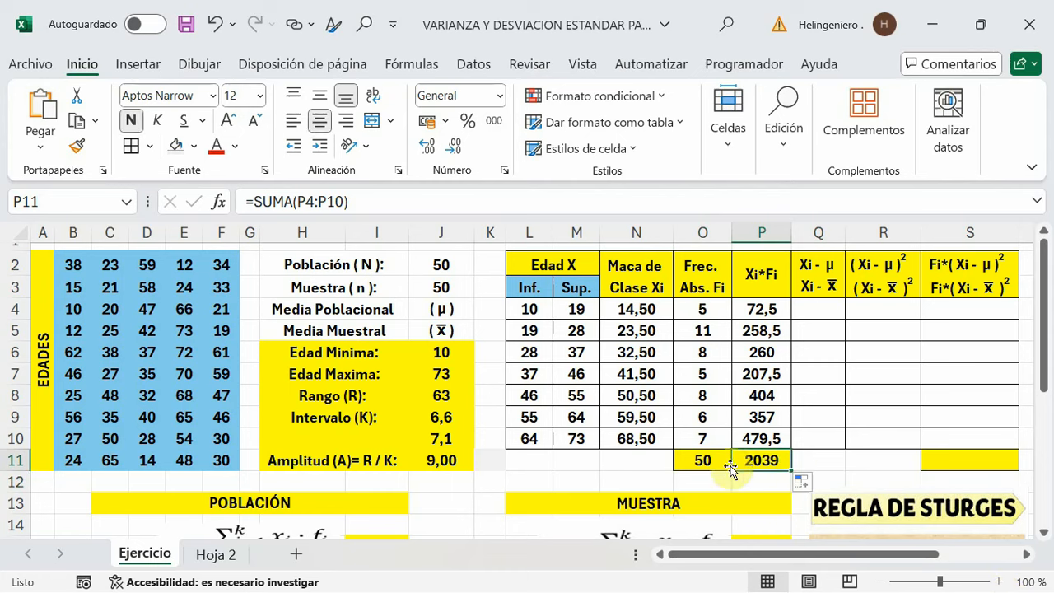
click(828, 467)
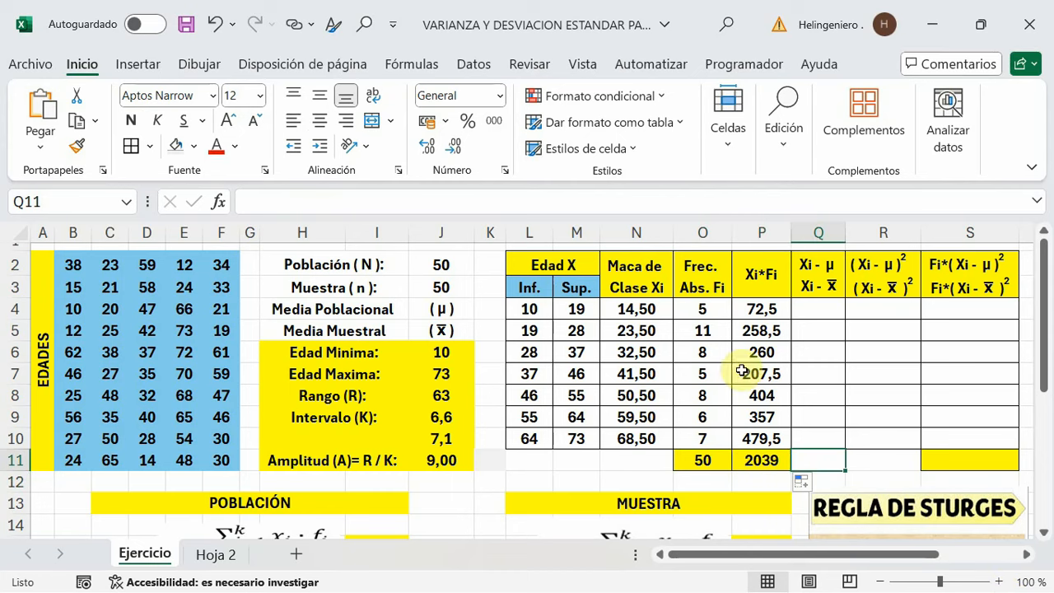
Calculate the population mean μ in I15 by dividing the Xi*Fi total by the population size, =P11/J2.
scroll(370, 489, down, 2)
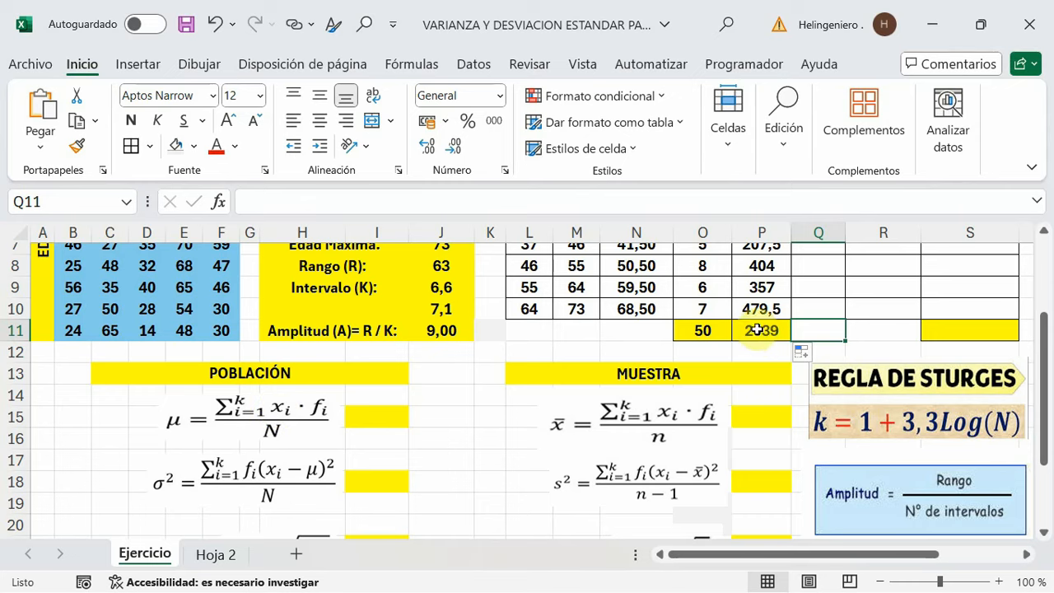
scroll(906, 395, up, 2)
scroll(617, 405, down, 2)
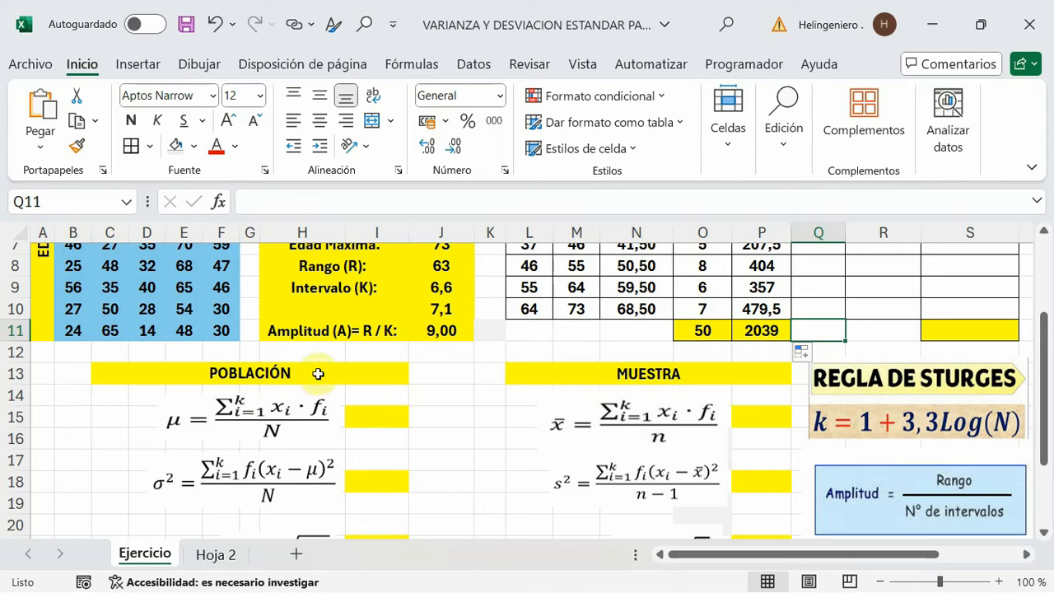
click(385, 421)
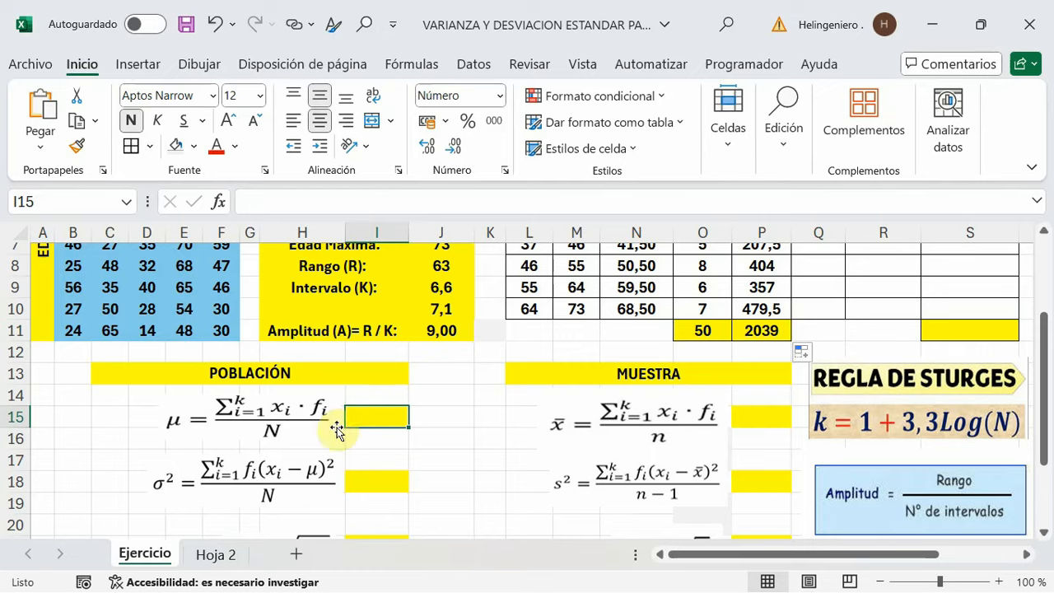
scroll(436, 549, up, 1)
key(F2)
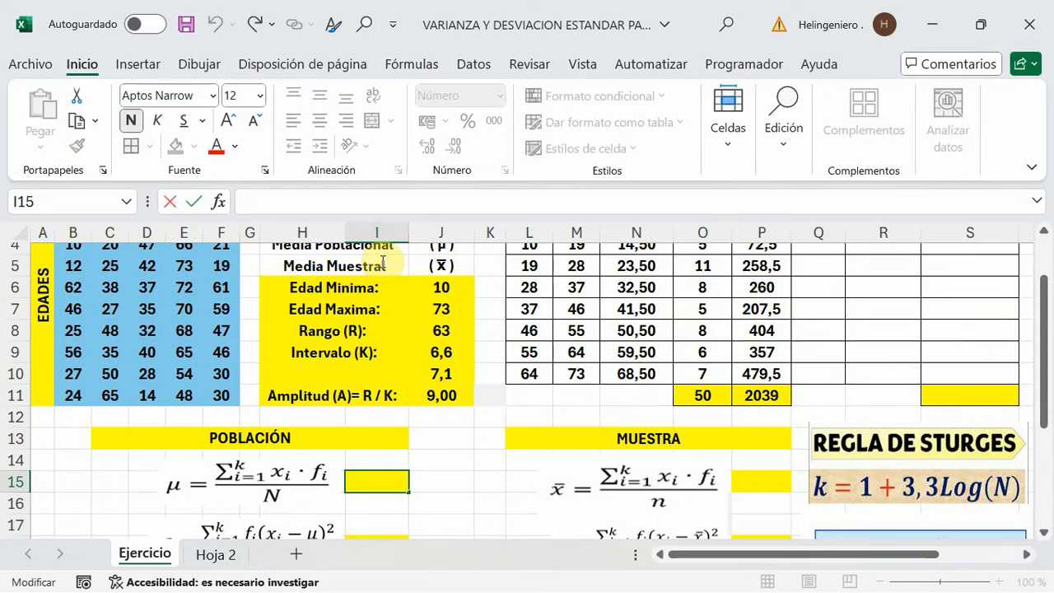
text(=)
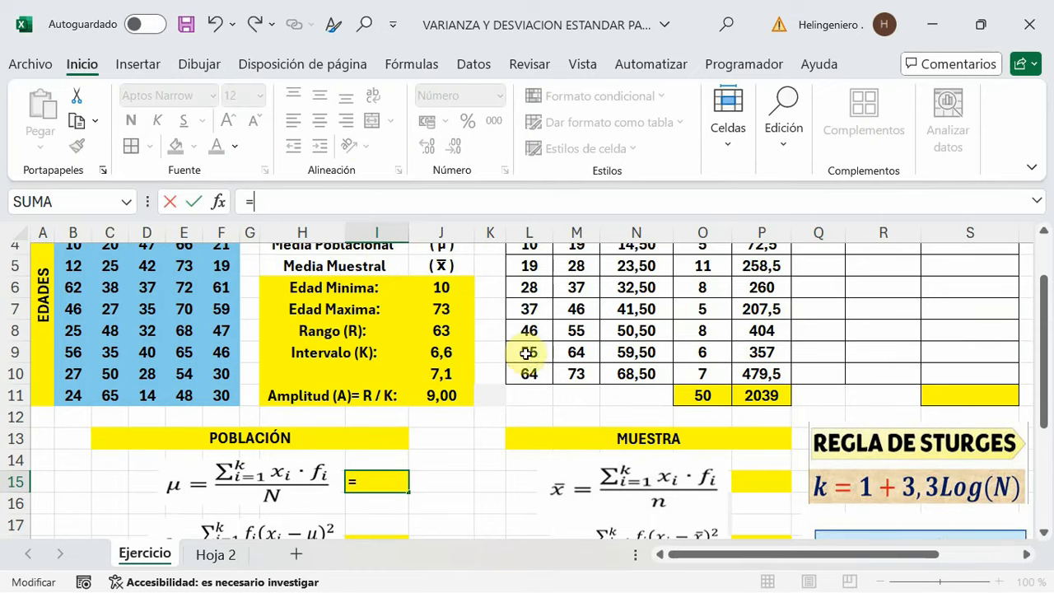
click(737, 403)
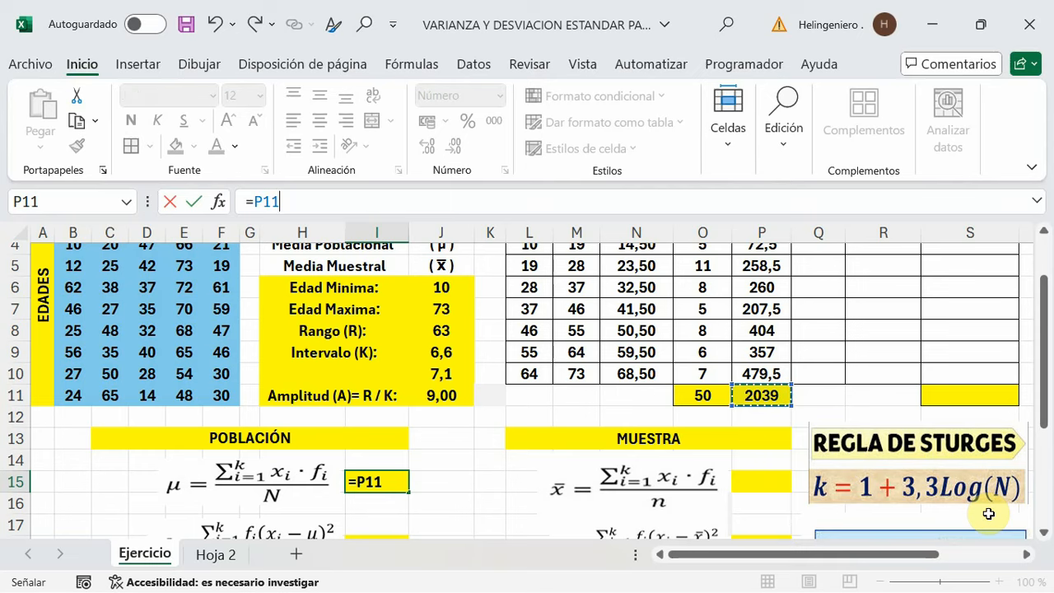
text(/)
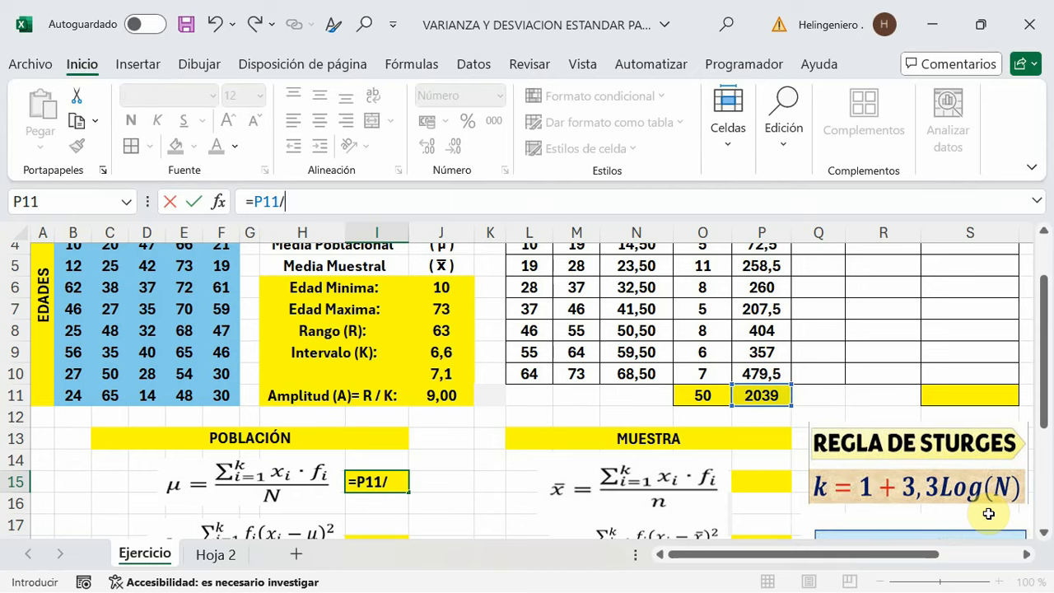
scroll(441, 461, up, 1)
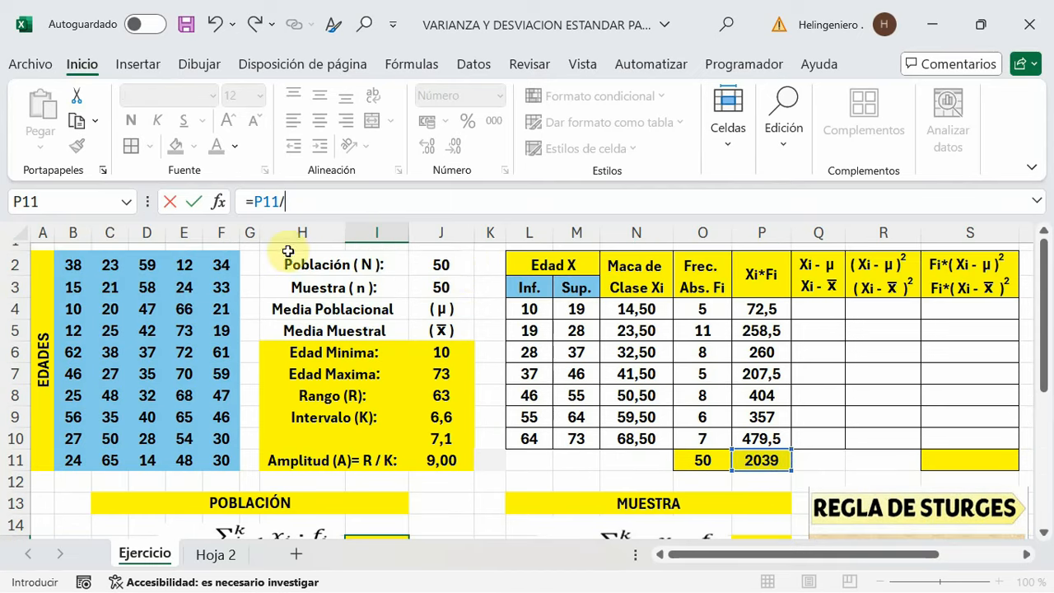
click(445, 266)
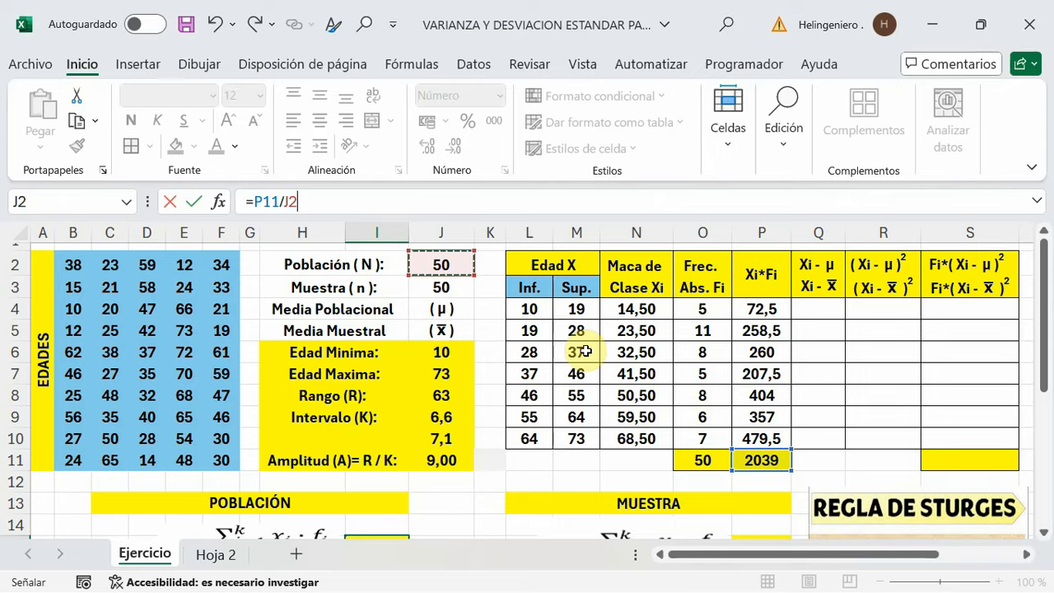
key(Return)
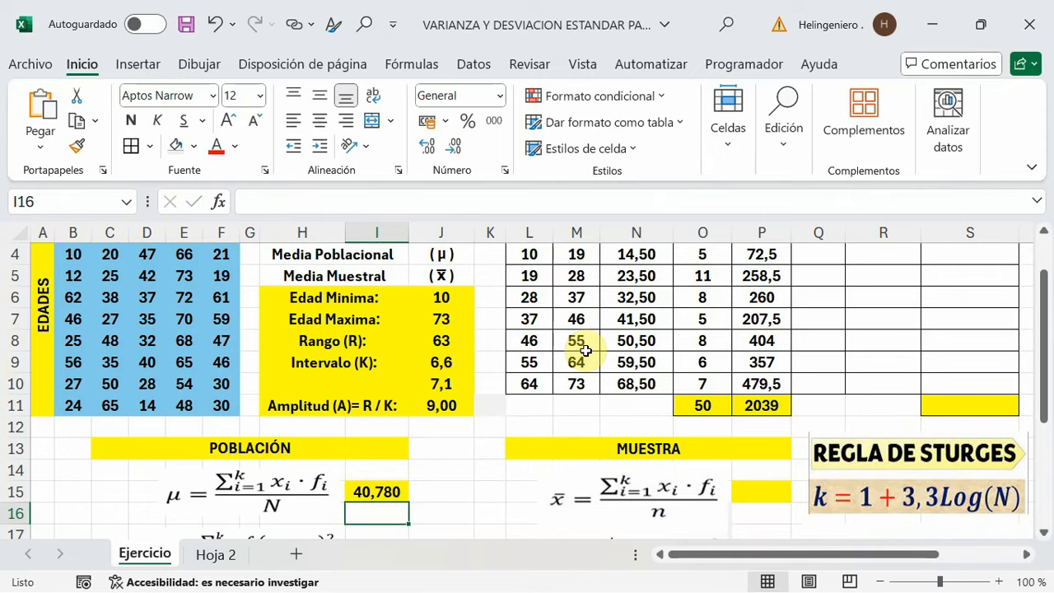
Calculate the sample mean x̄ in P15 by dividing the Xi*Fi total by the sample size, =P11/J3.
scroll(375, 477, down, 1)
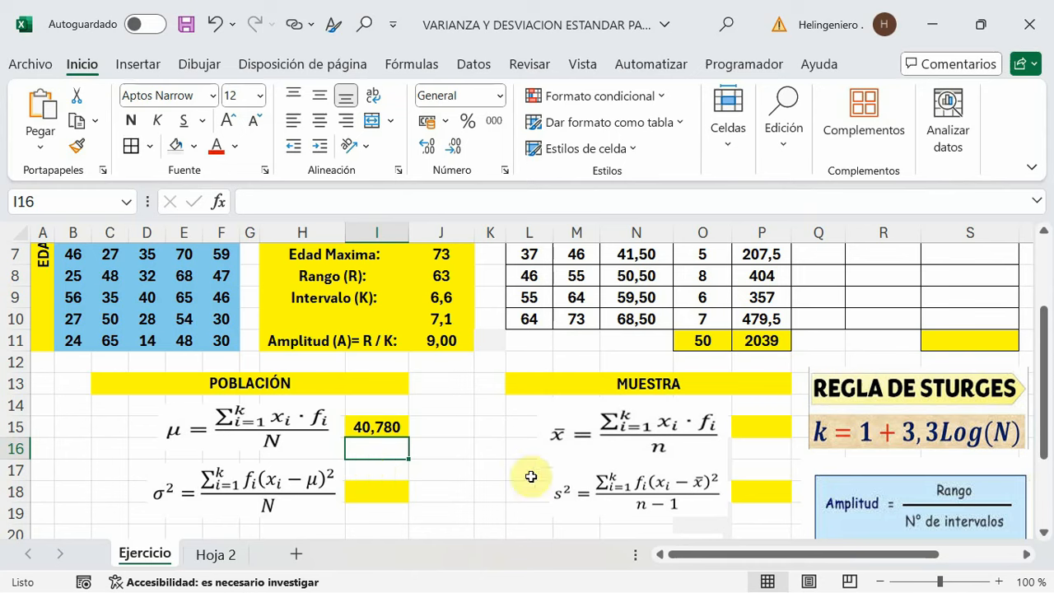
click(757, 429)
scroll(747, 474, up, 2)
scroll(495, 346, down, 1)
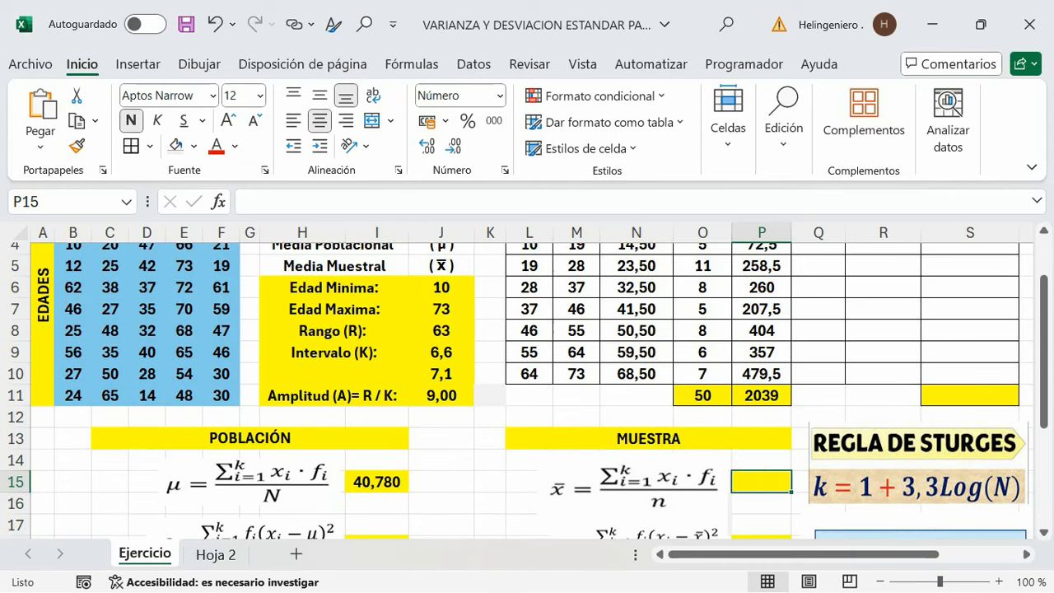
scroll(287, 251, up, 1)
scroll(287, 251, down, 1)
key(F2)
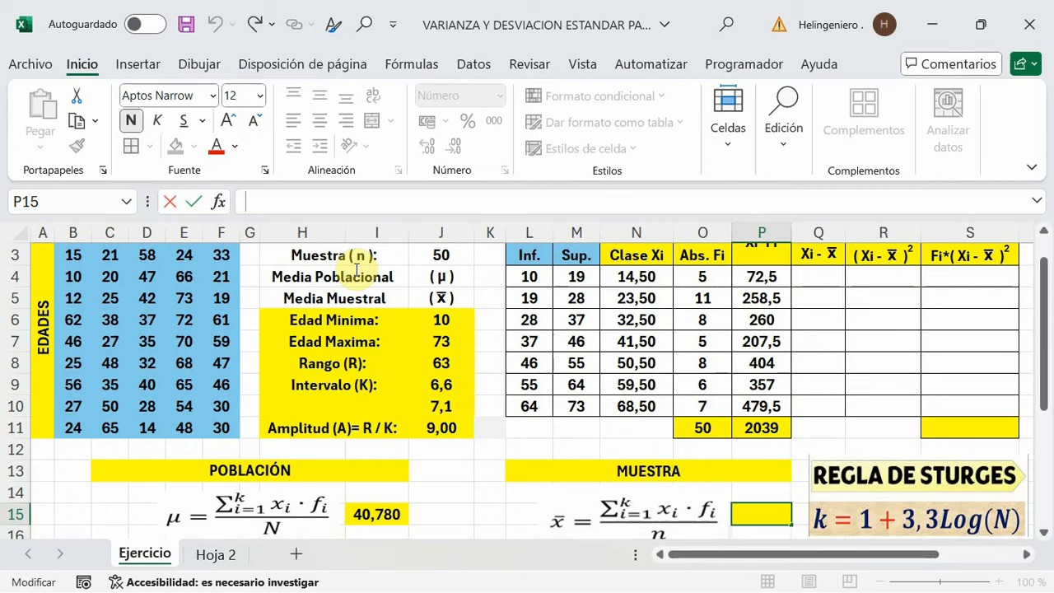
text(=)
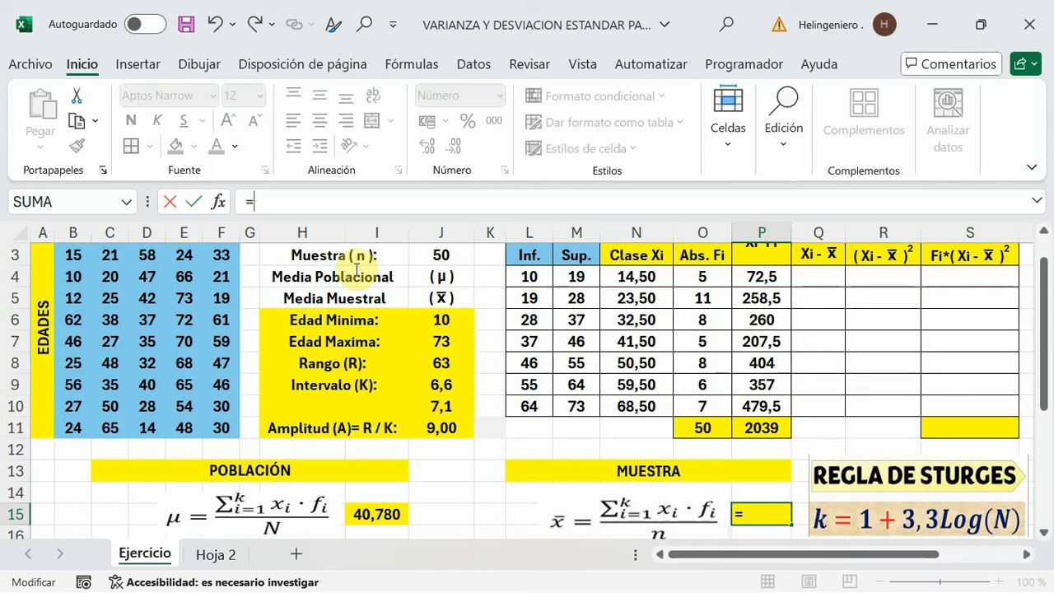
click(745, 428)
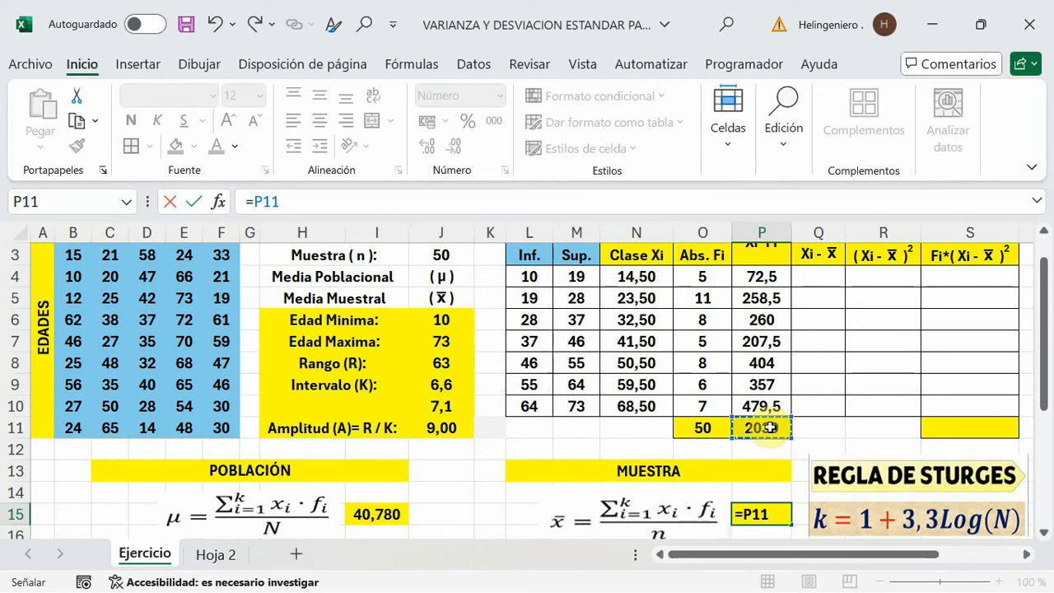
text(/)
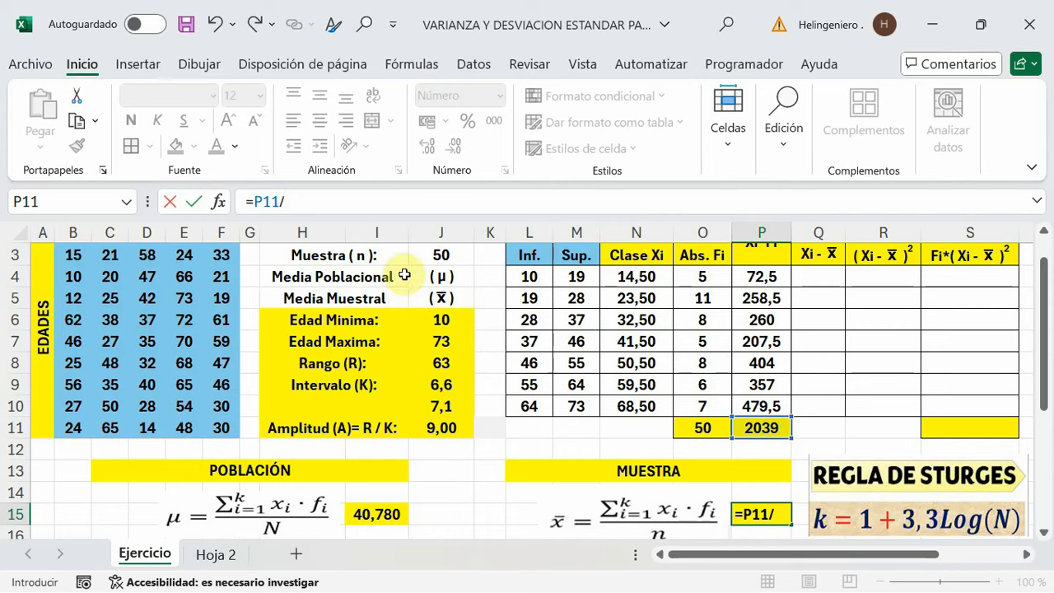
click(441, 255)
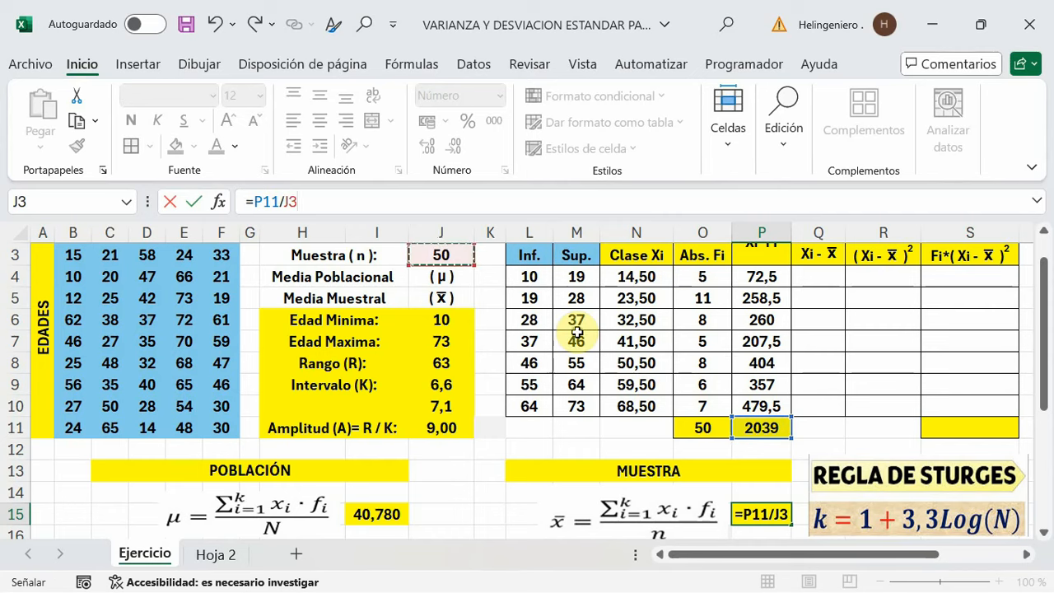
key(Return)
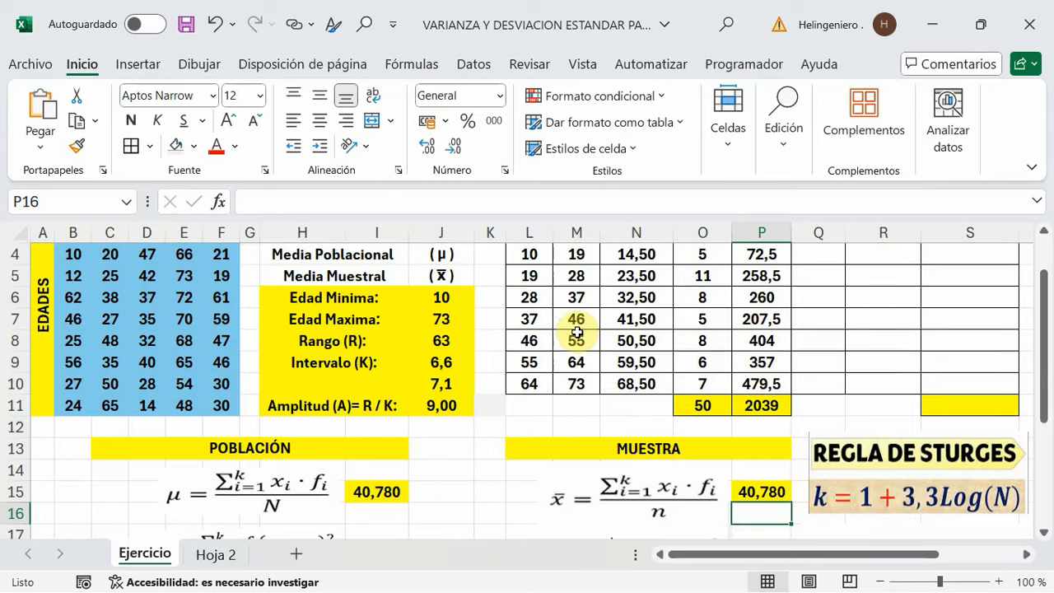
scroll(577, 329, down, 1)
click(762, 426)
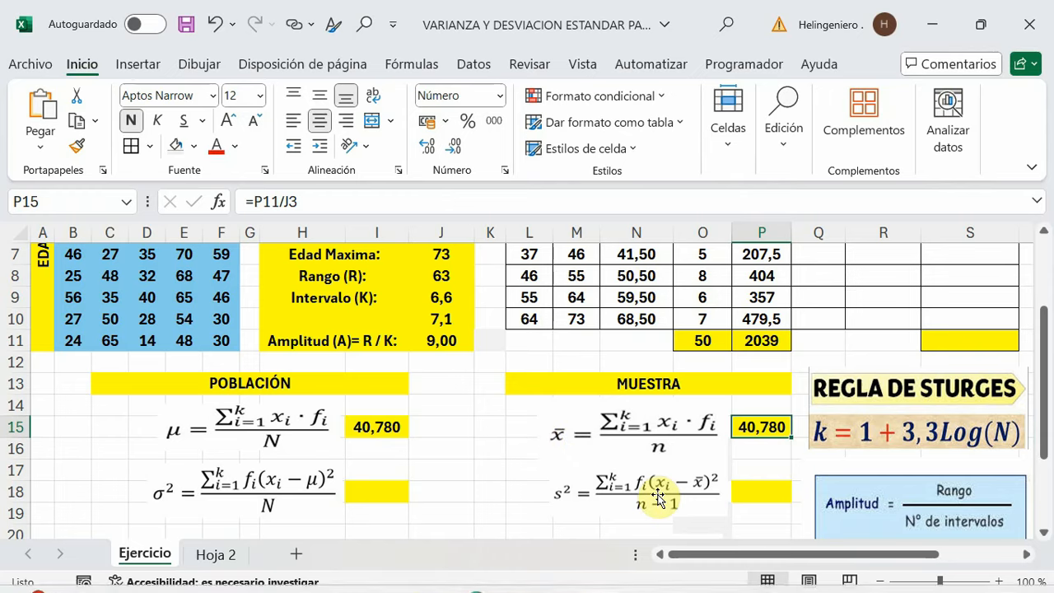
scroll(657, 494, down, 1)
scroll(658, 494, down, 1)
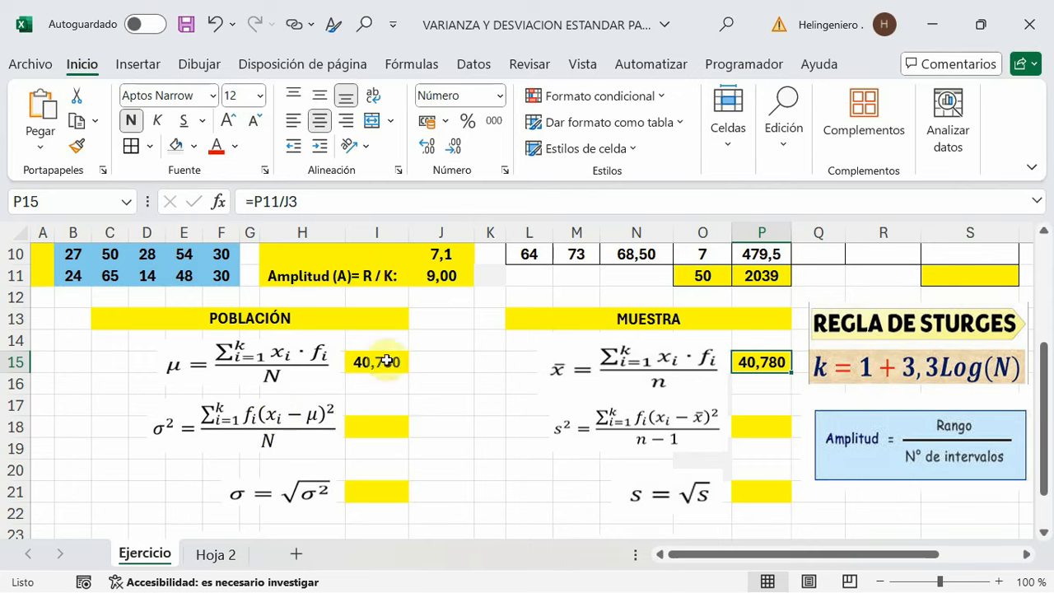
Calculate the first class's deviation from the mean in Q4 with =N4-$I$15, keeping the population mean reference absolute.
scroll(549, 509, up, 1)
scroll(546, 522, up, 2)
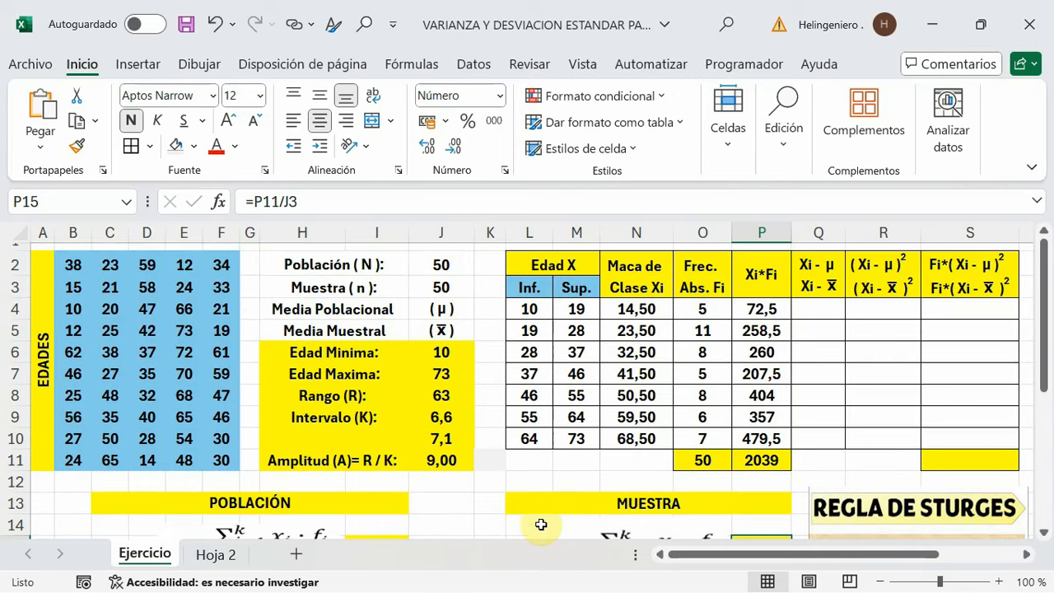
scroll(637, 324, down, 2)
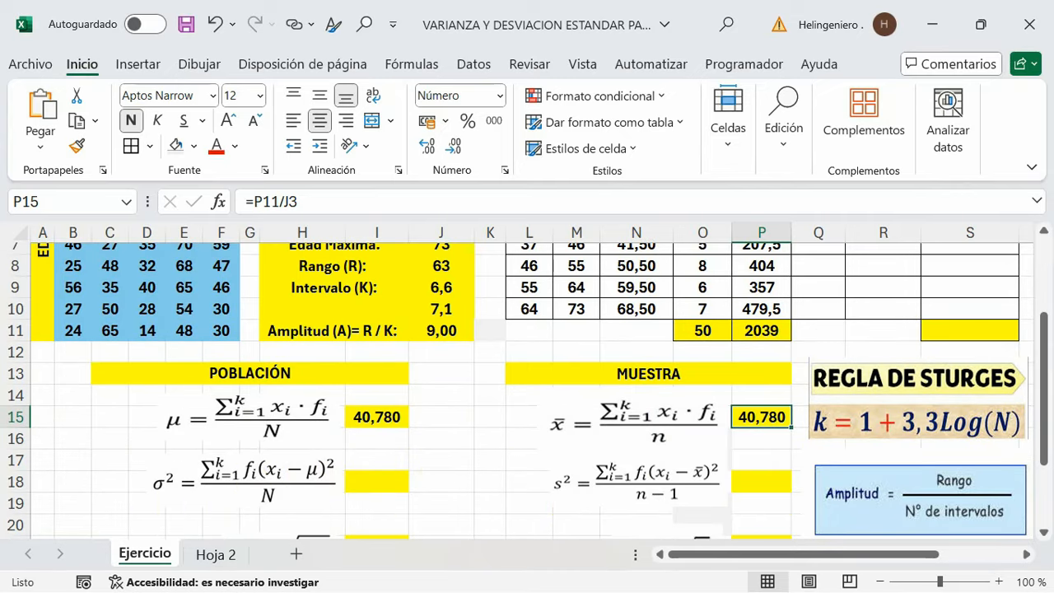
scroll(313, 417, down, 1)
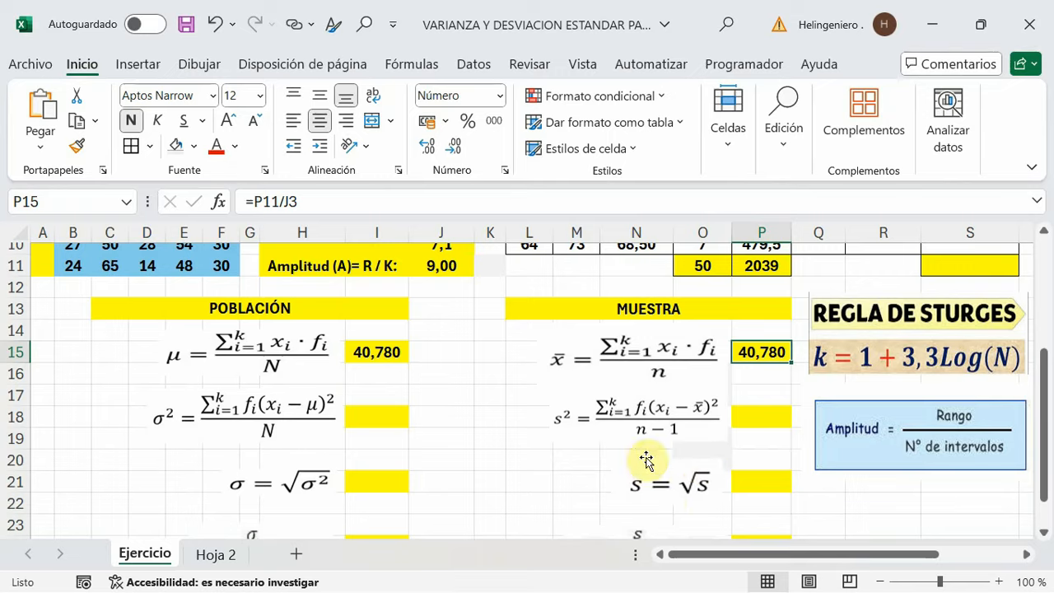
scroll(646, 461, up, 3)
click(818, 309)
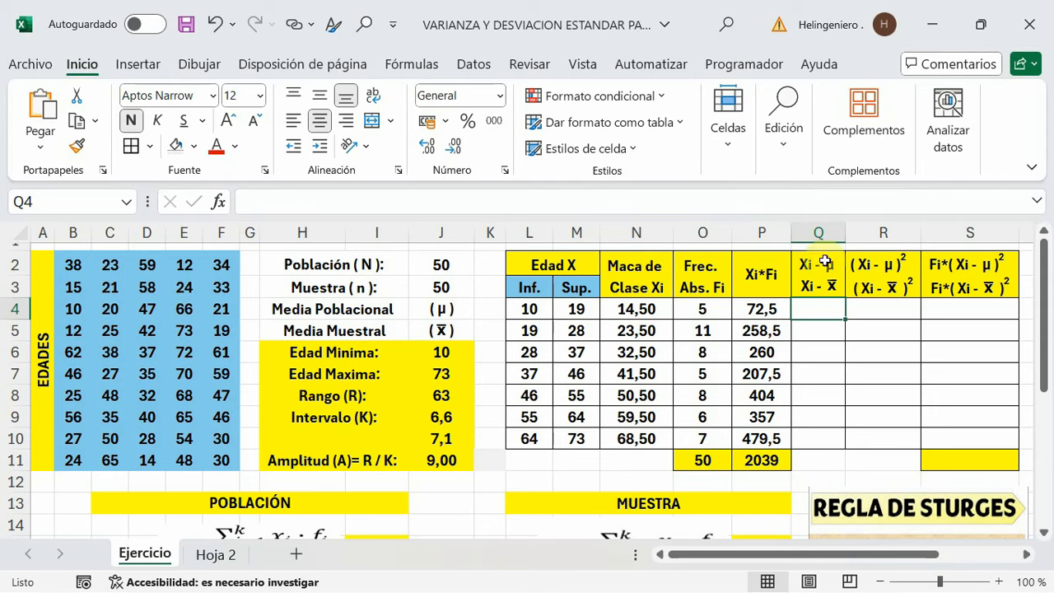
scroll(176, 481, down, 1)
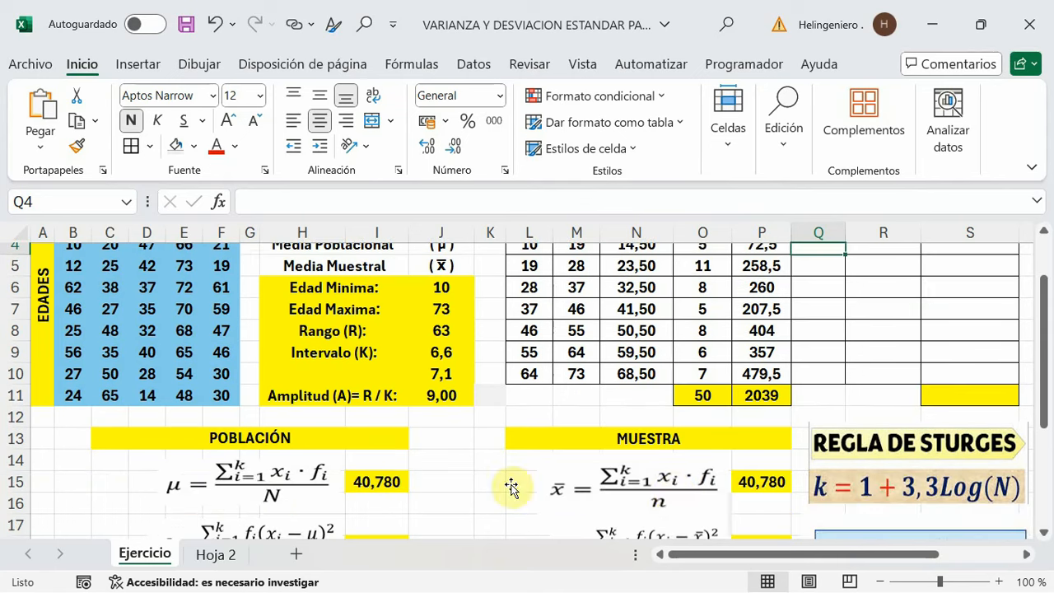
scroll(725, 363, down, 1)
scroll(725, 363, up, 2)
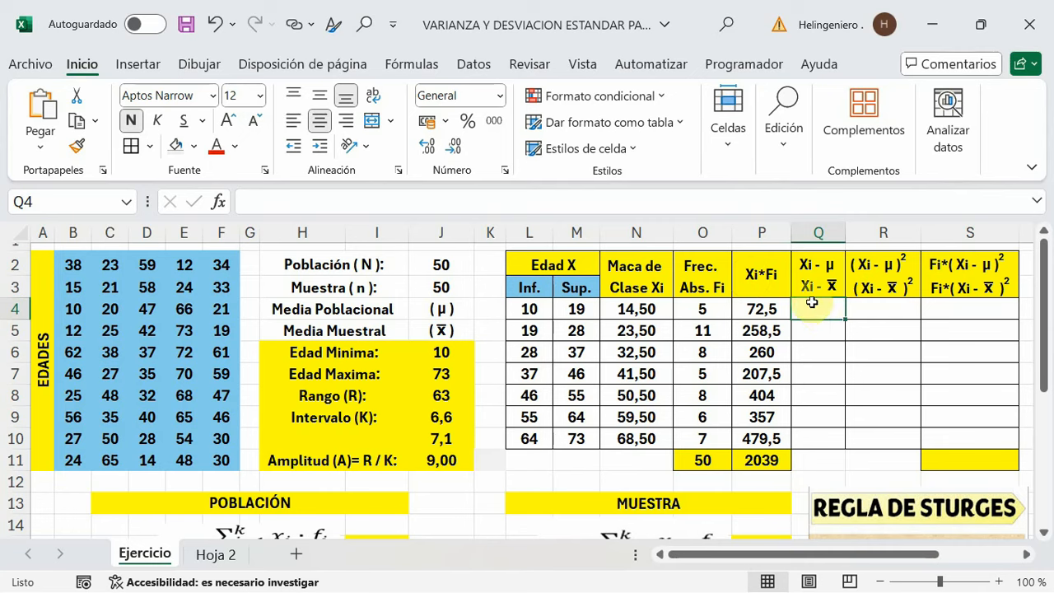
key(F2)
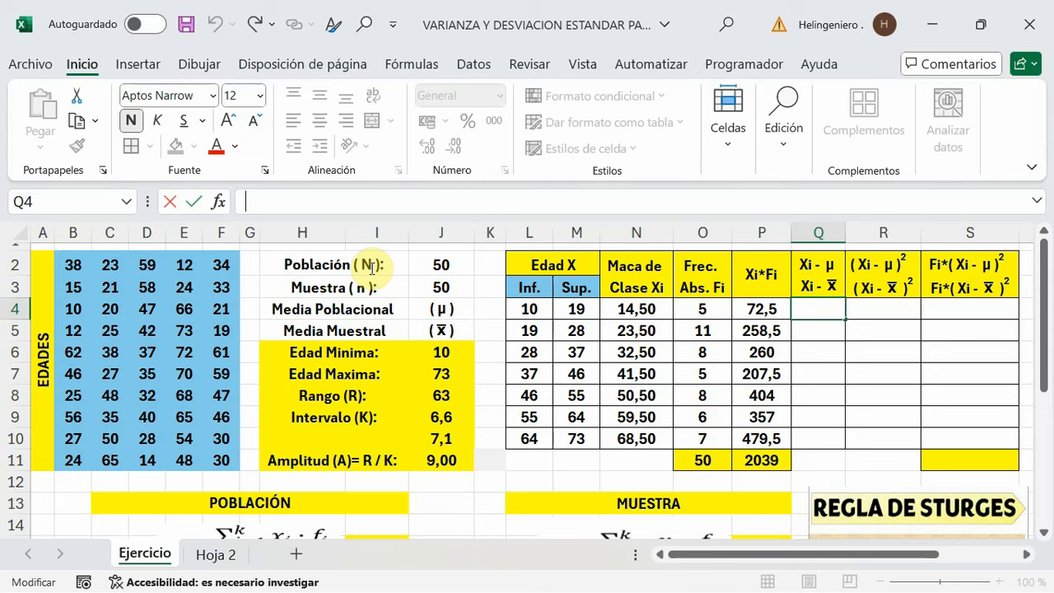
text(=)
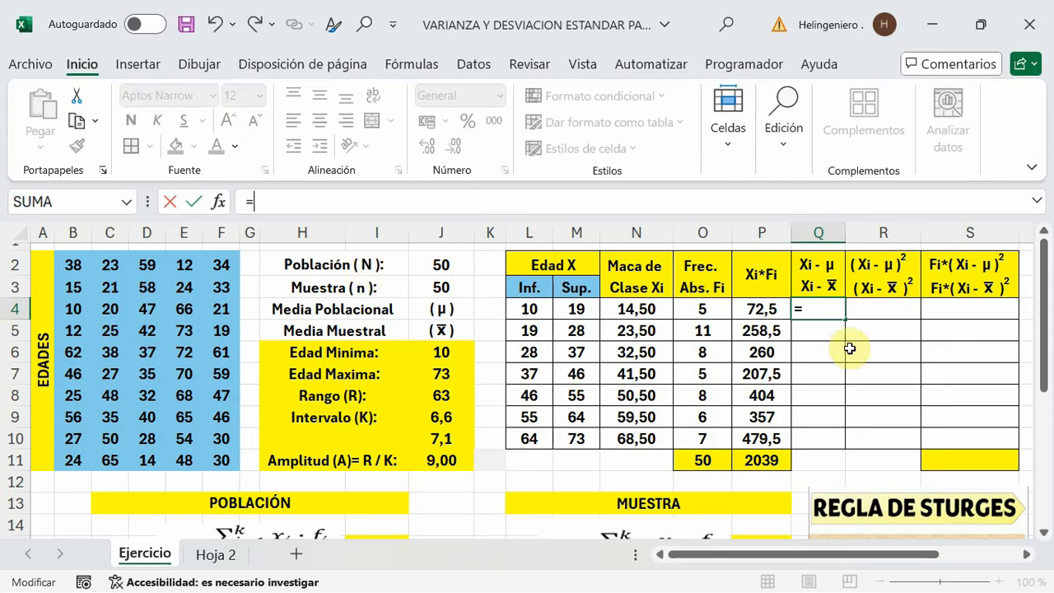
click(643, 308)
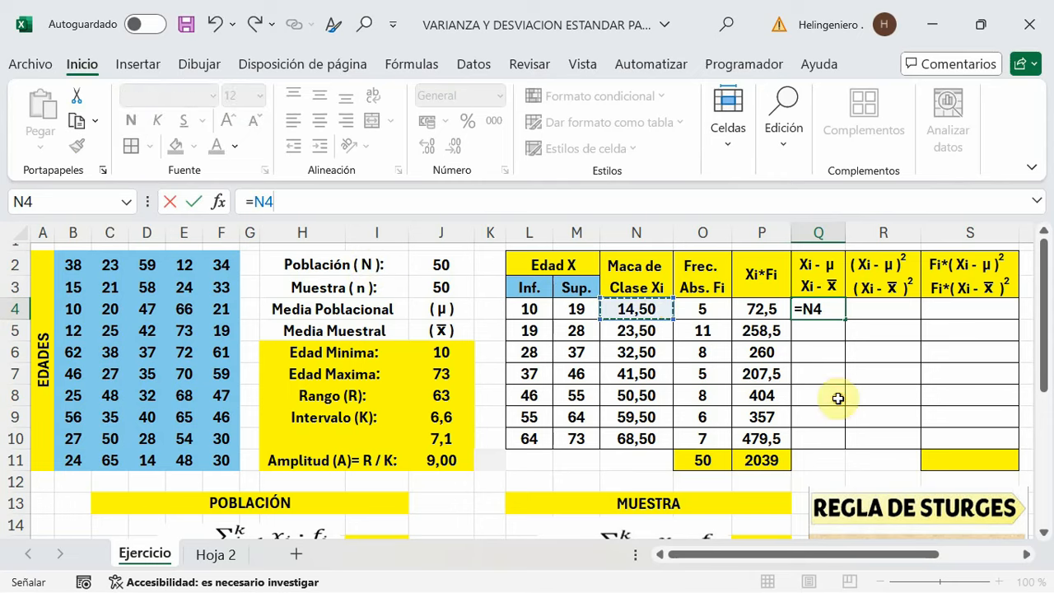
text(-)
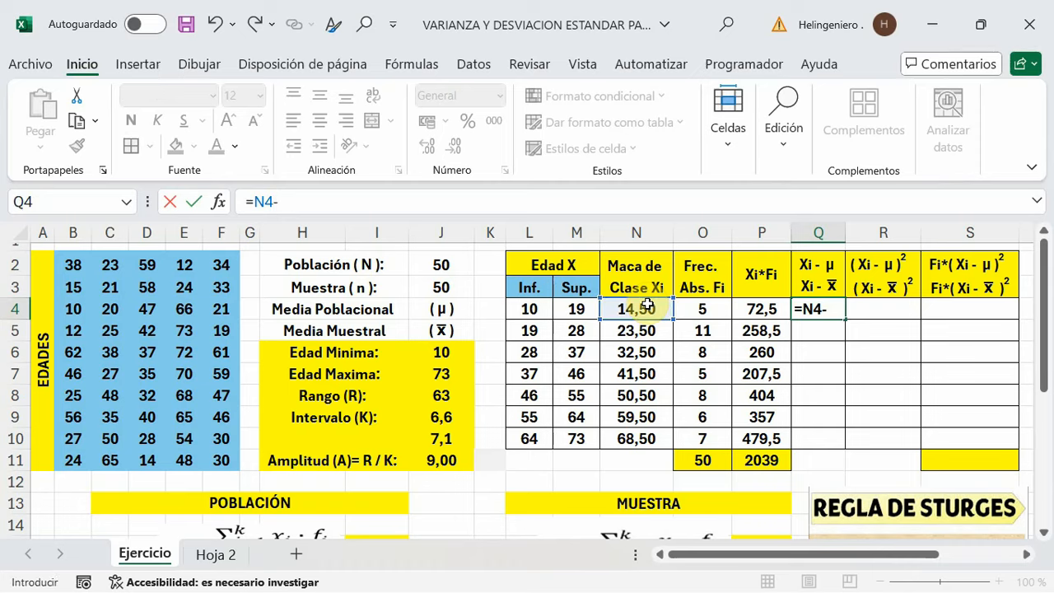
scroll(663, 383, down, 2)
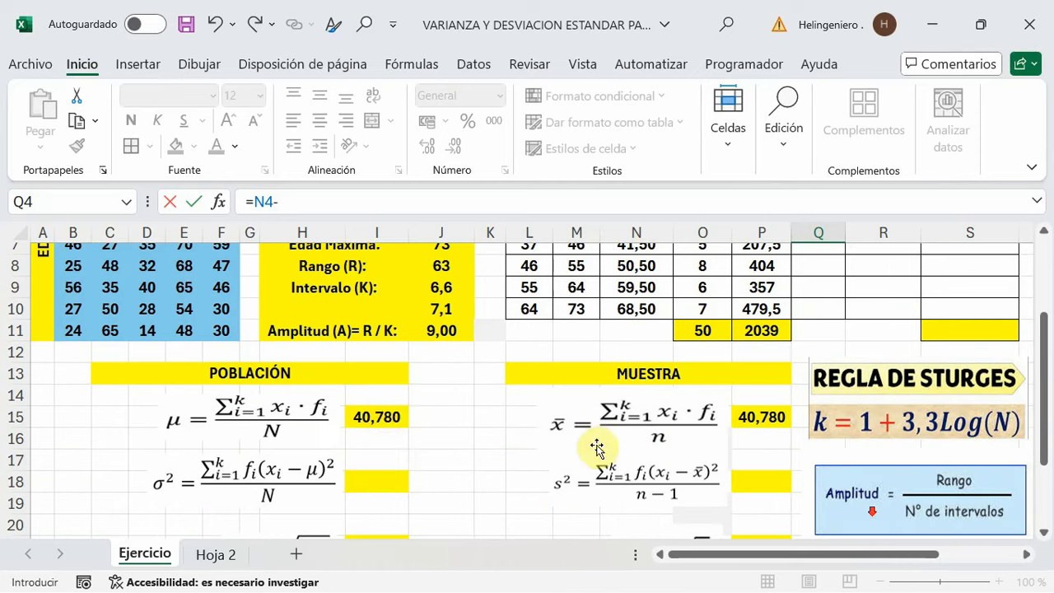
click(381, 414)
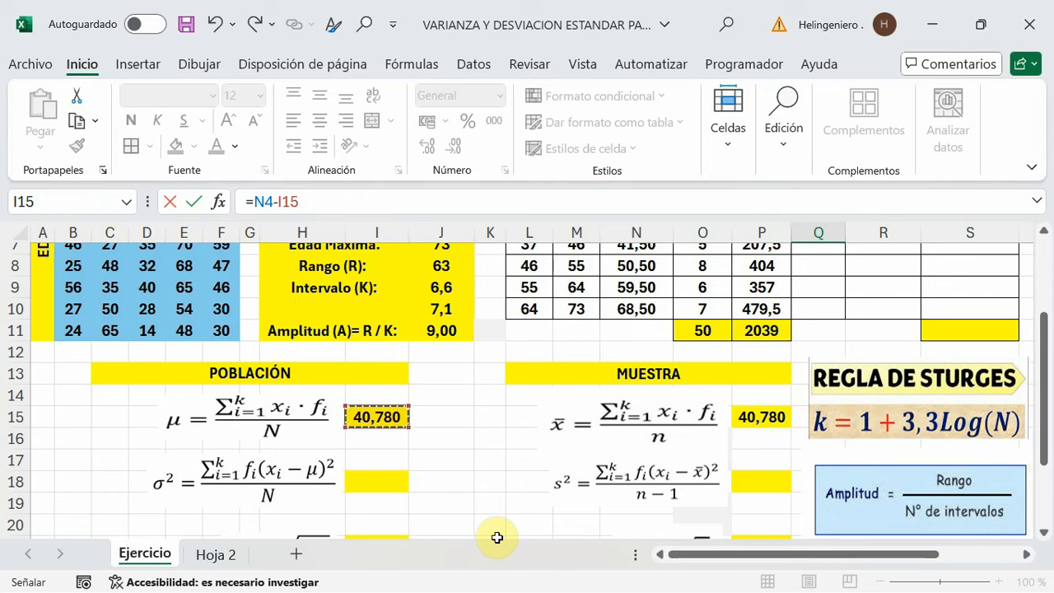
key(F4)
scroll(497, 538, up, 2)
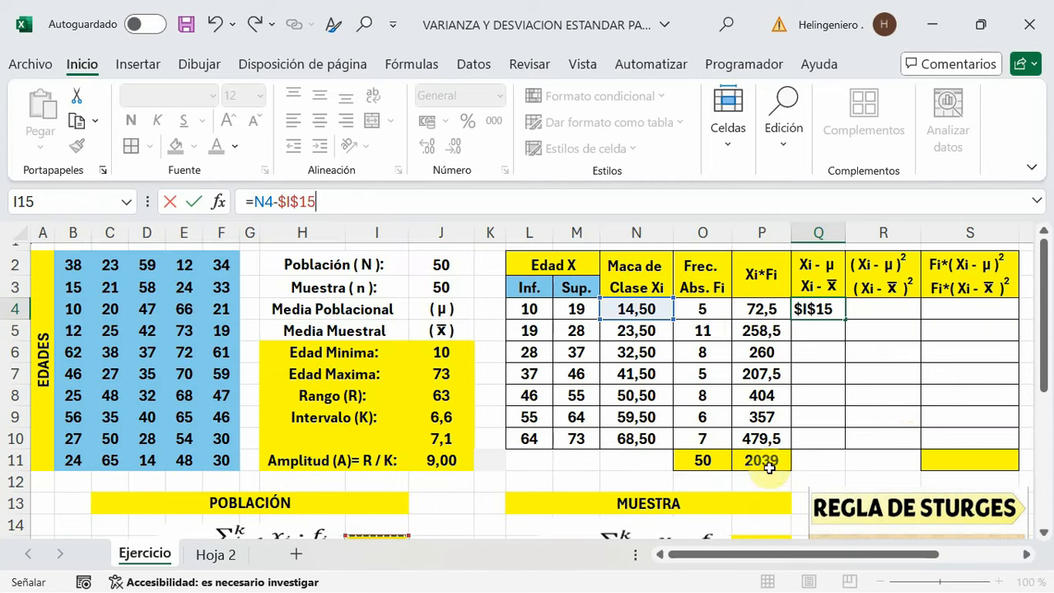
key(Return)
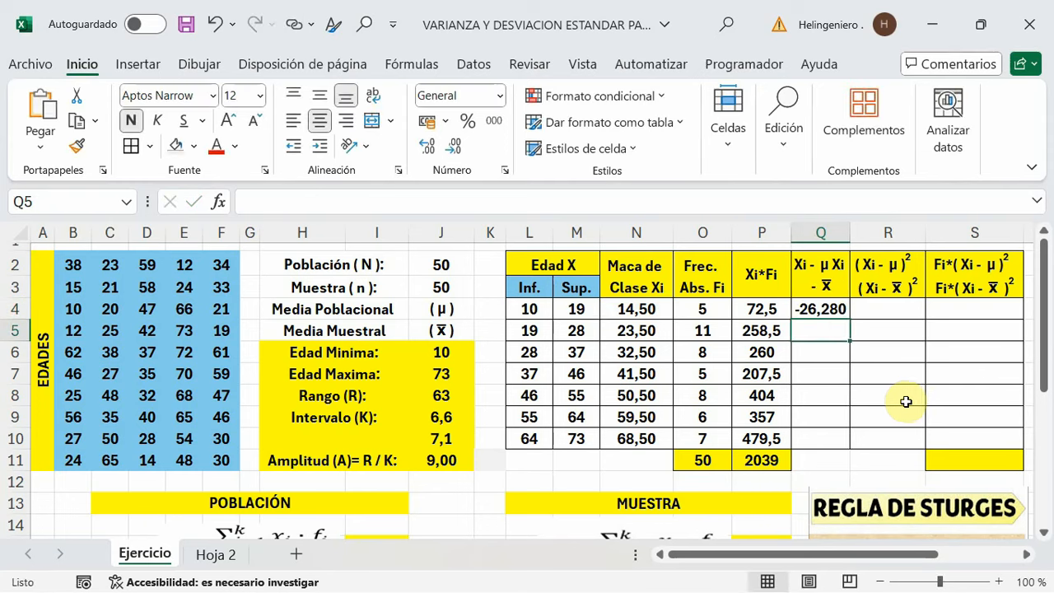
Fill the Xi - μ deviation formula from Q4 down to Q10 for the remaining classes.
click(836, 309)
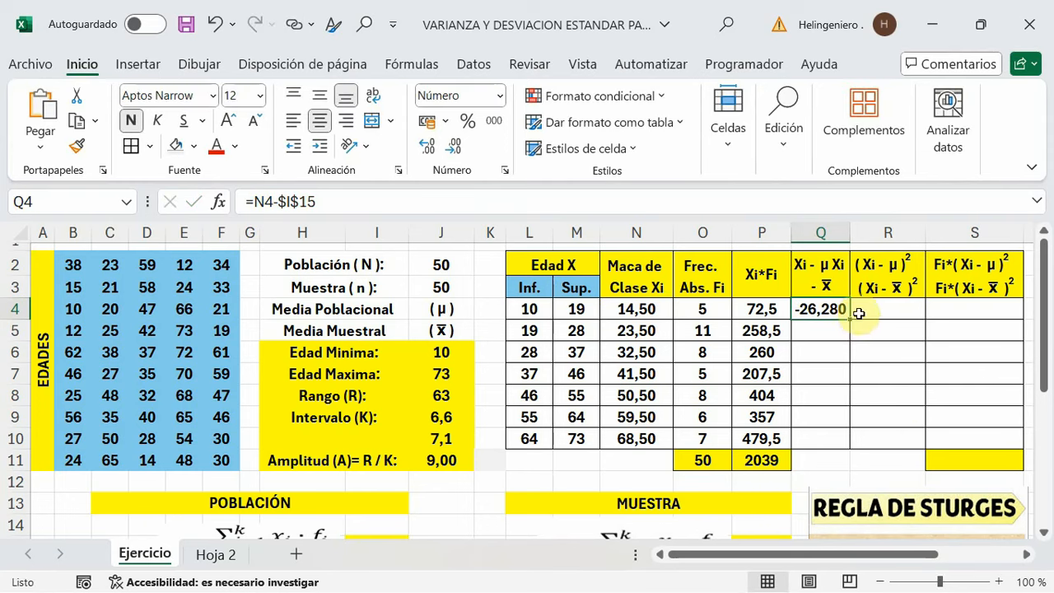
drag(850, 319, 849, 441)
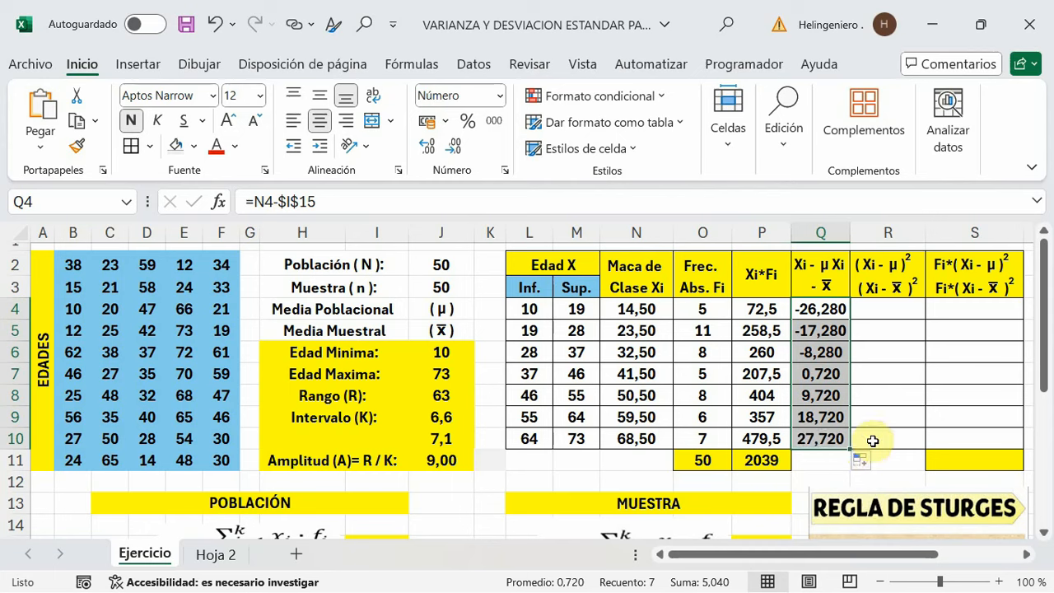
click(868, 448)
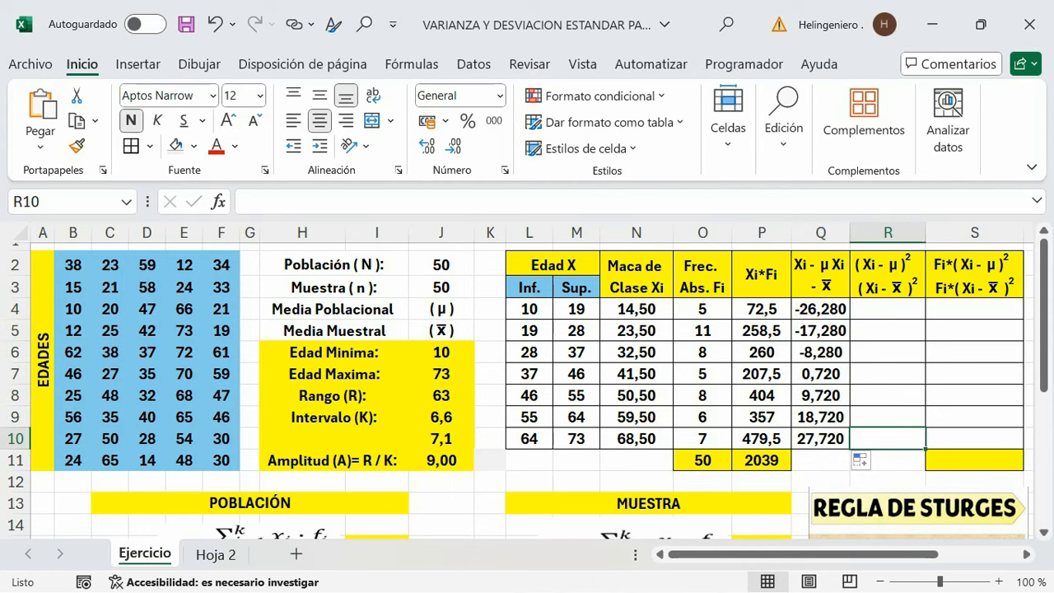
Square the first class's deviation in R4 with the formula =POTENCIA(Q4;2).
scroll(577, 412, down, 2)
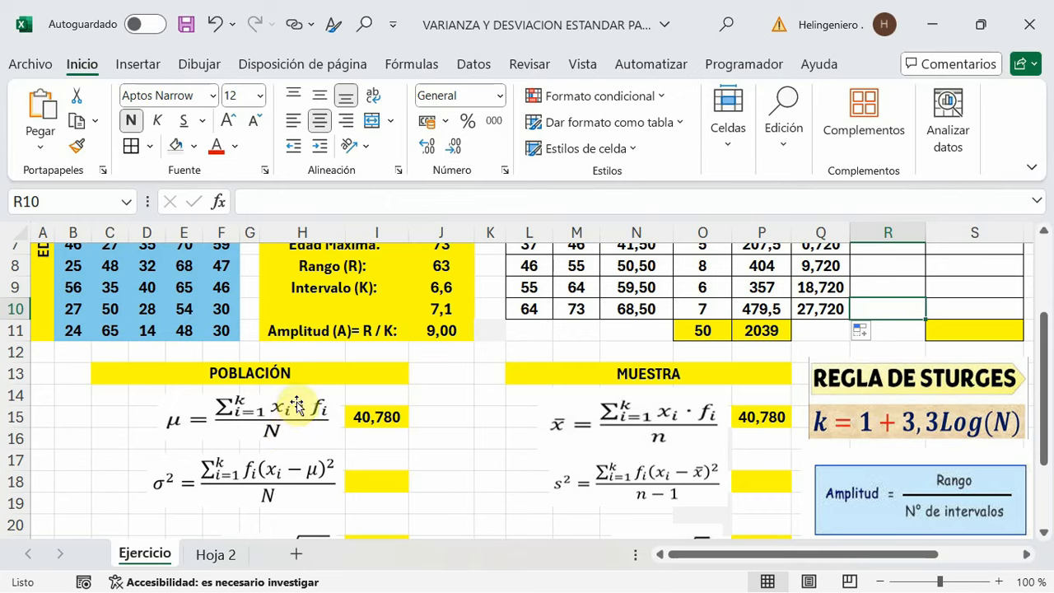
scroll(306, 403, down, 1)
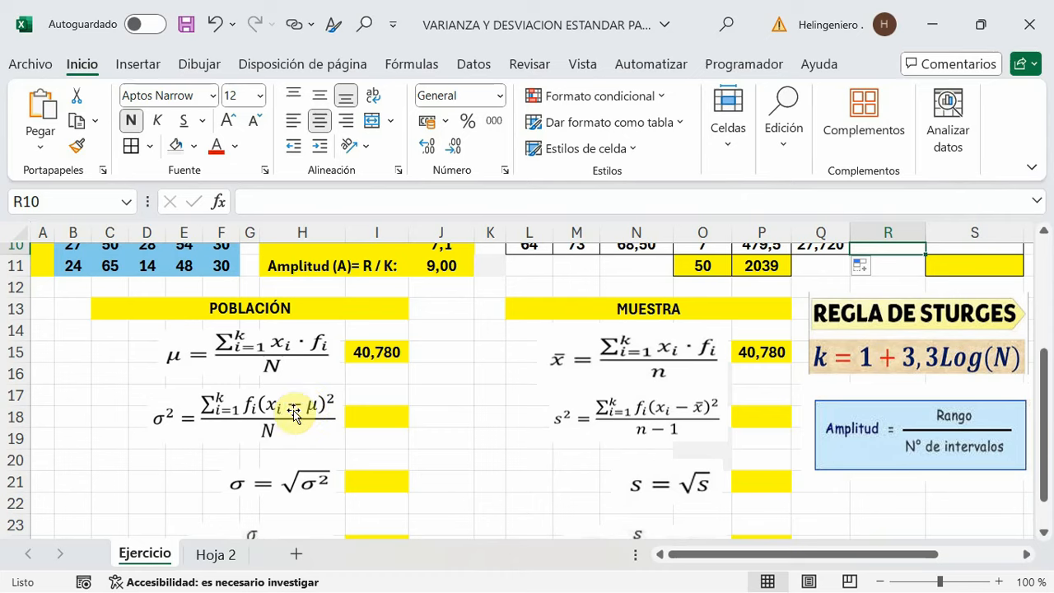
scroll(925, 445, up, 3)
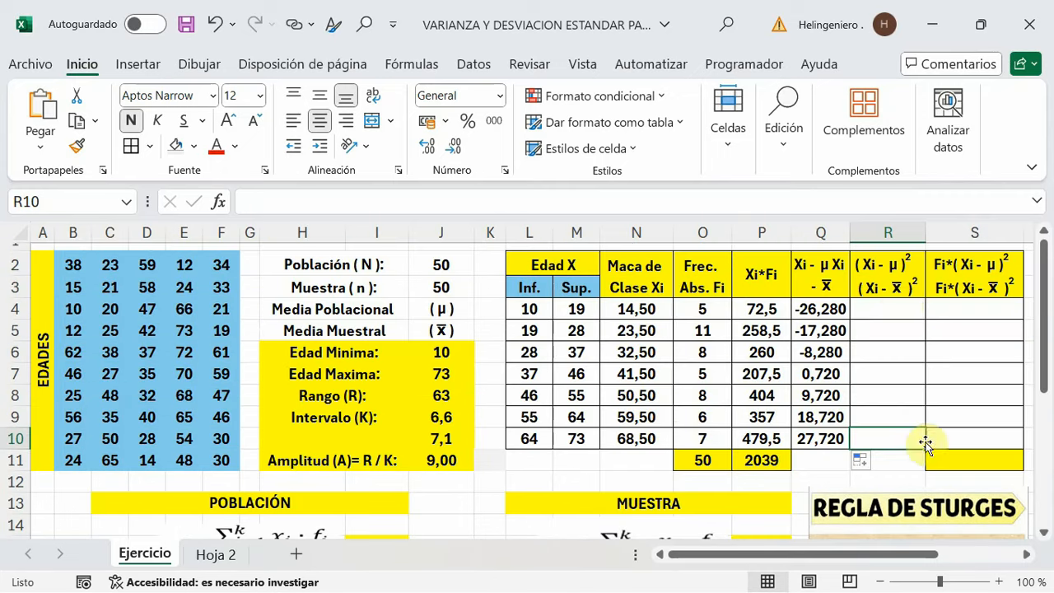
click(901, 307)
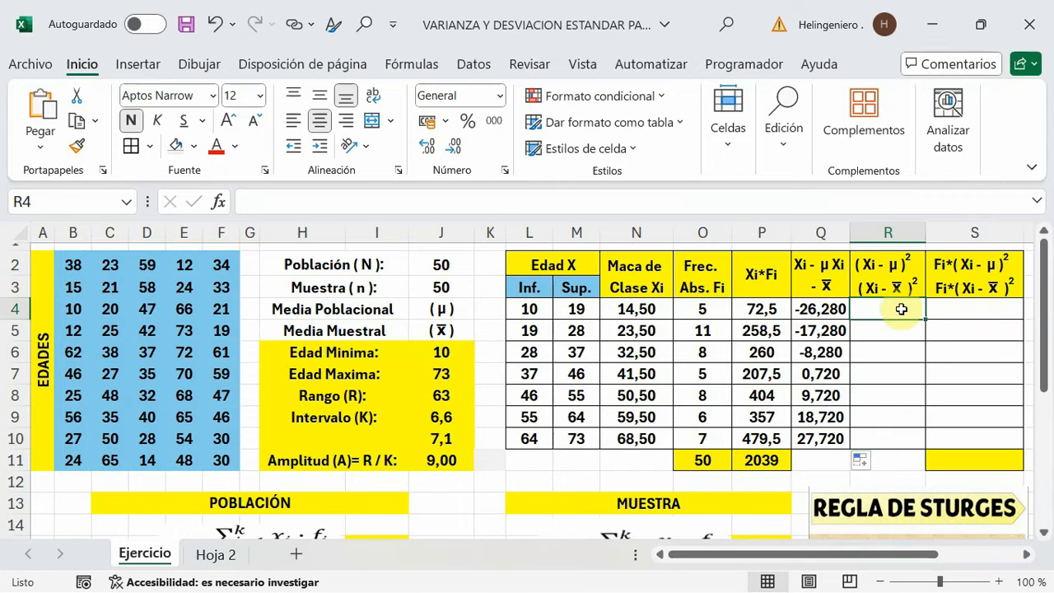
click(290, 204)
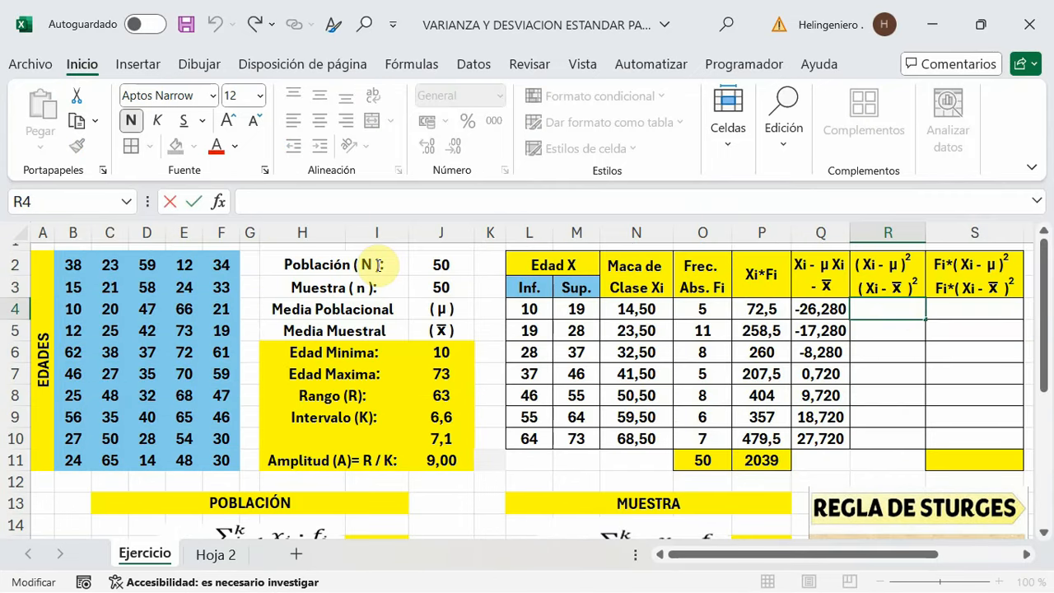
text(=)
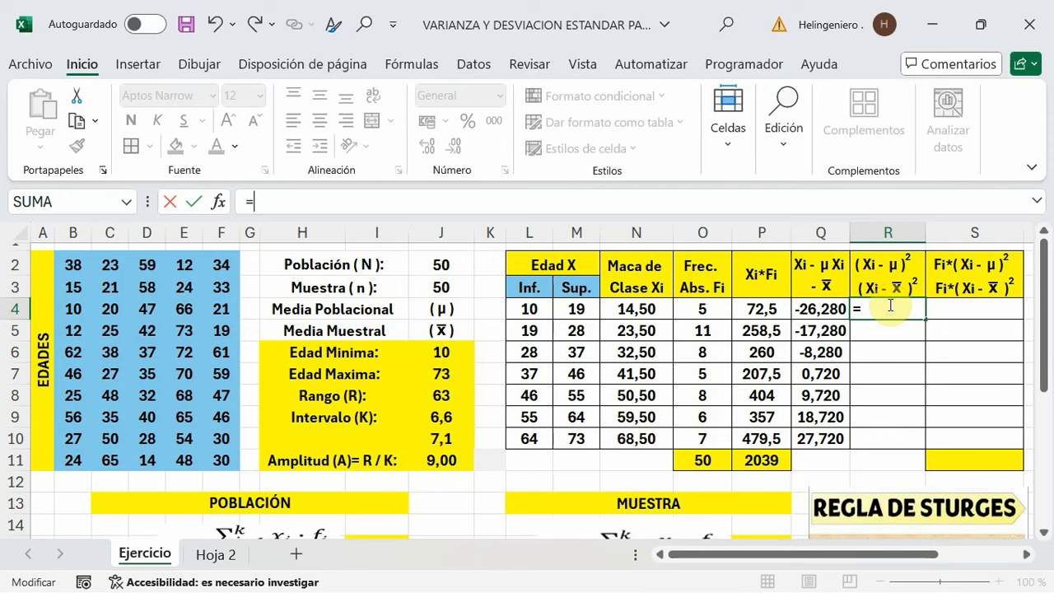
text(pote)
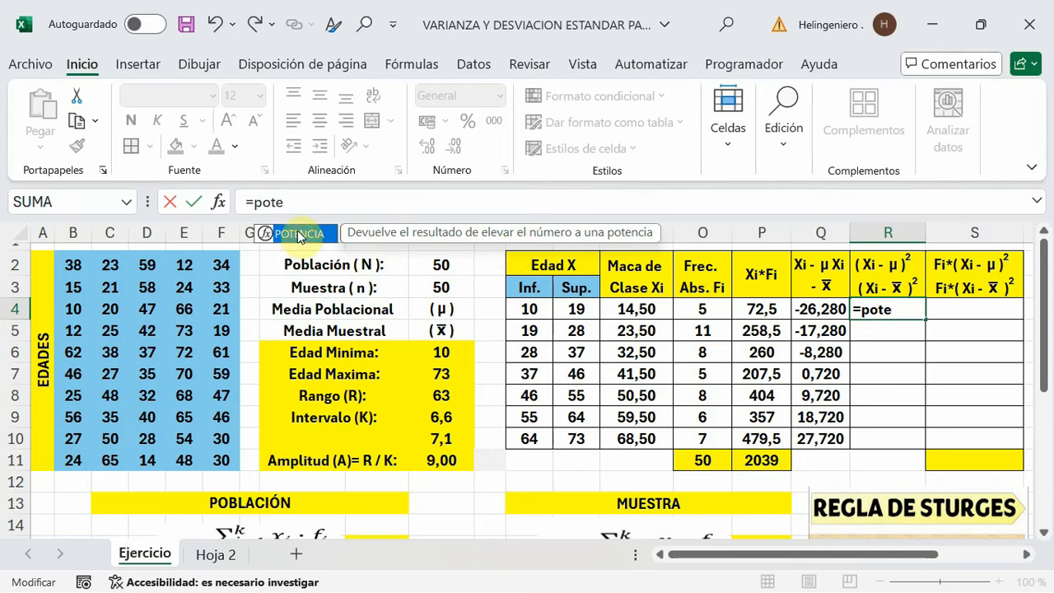
key(Tab)
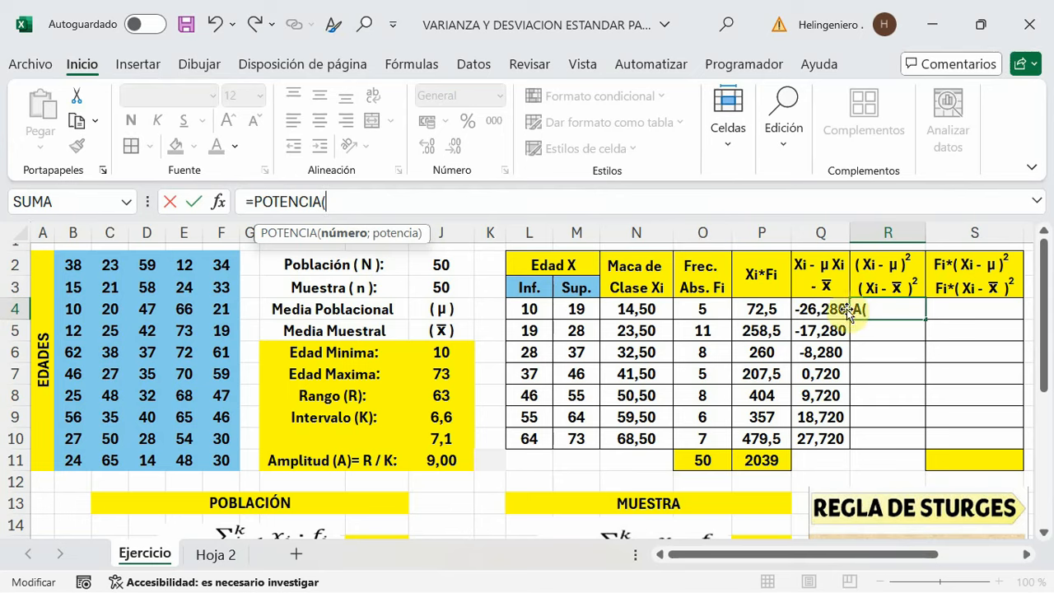
key(Left)
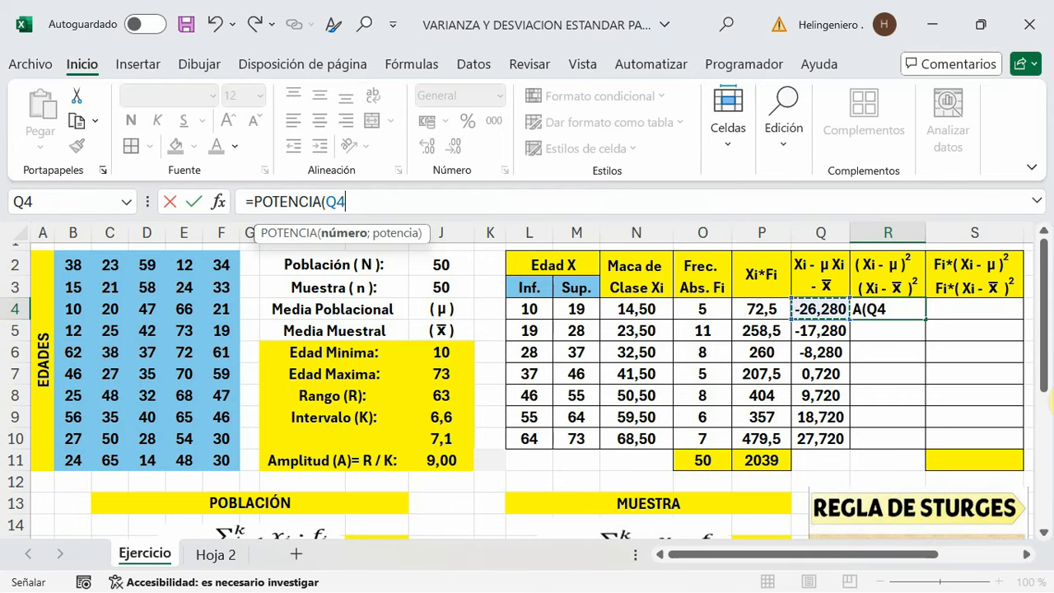
text(;2)
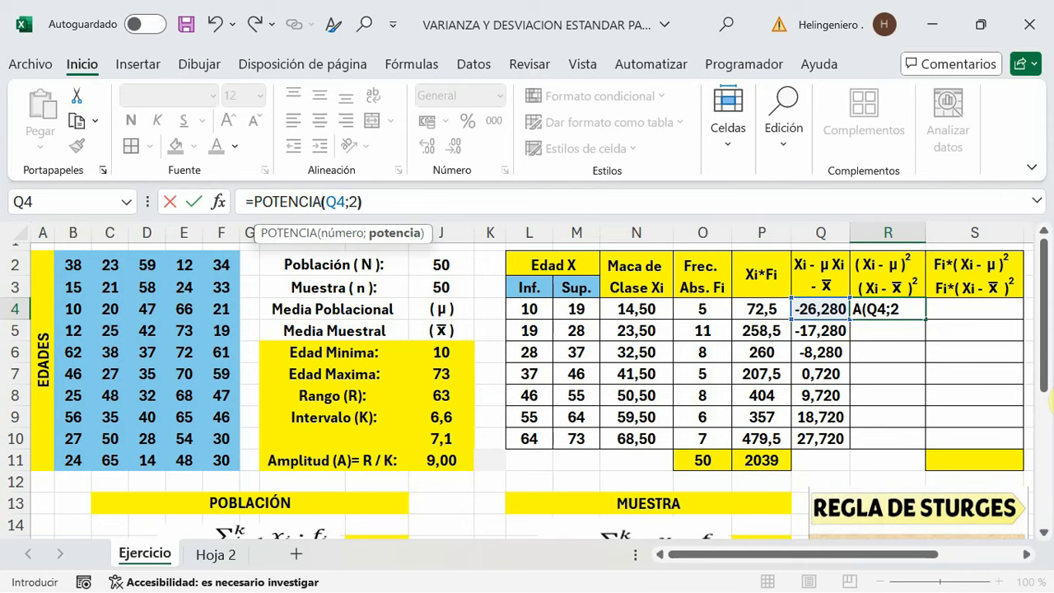
key(Return)
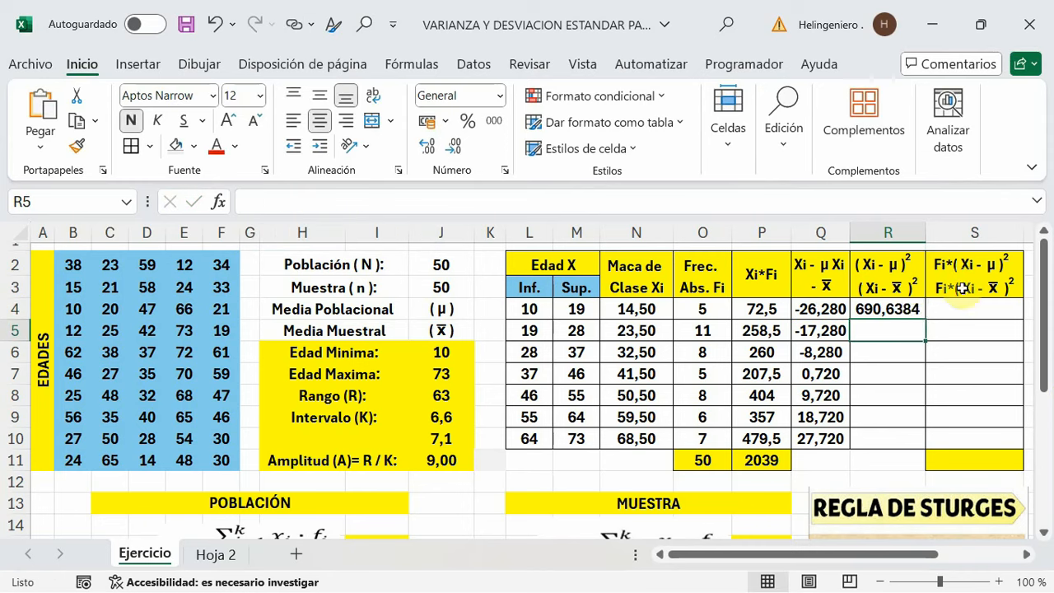
Fill the squared deviation formula from R4 down to R10 for the remaining classes.
click(906, 310)
drag(926, 319, 918, 441)
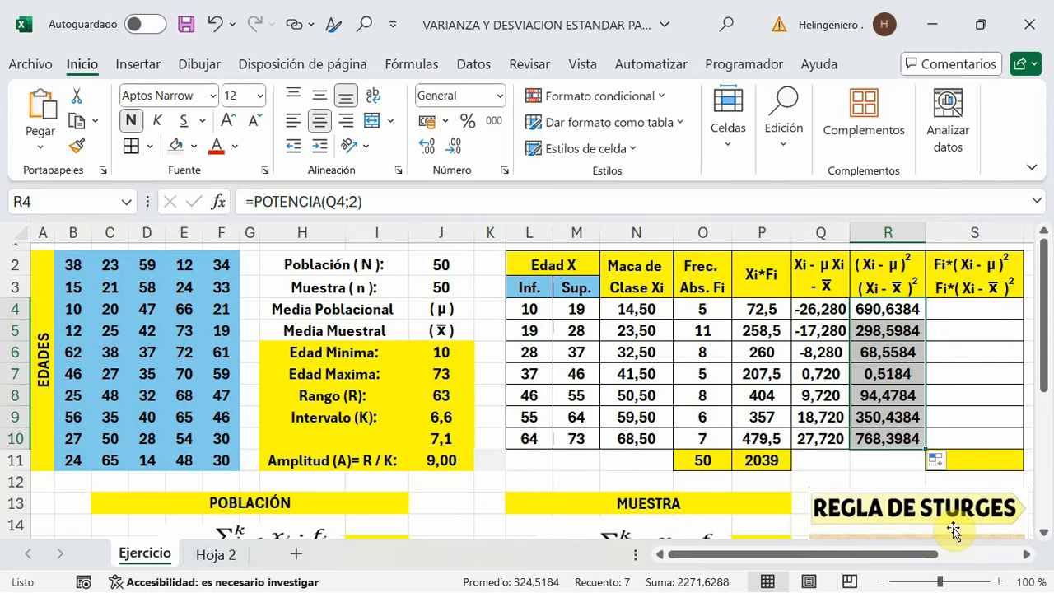
click(824, 482)
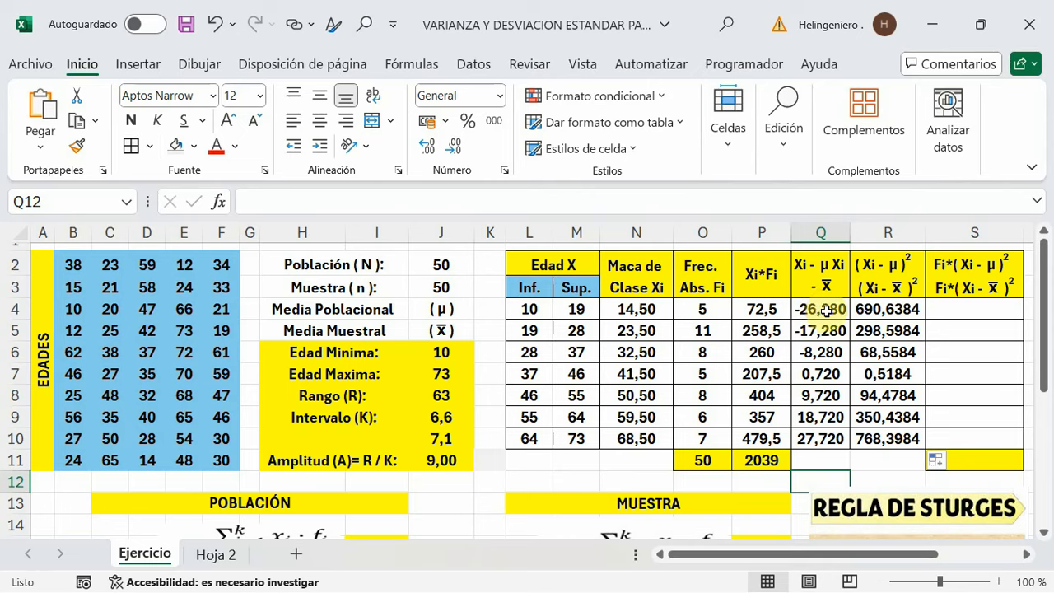
Multiply the first class's frequency by its squared deviation in S4 with =O4*R4, and fill the formula down to S10.
click(969, 308)
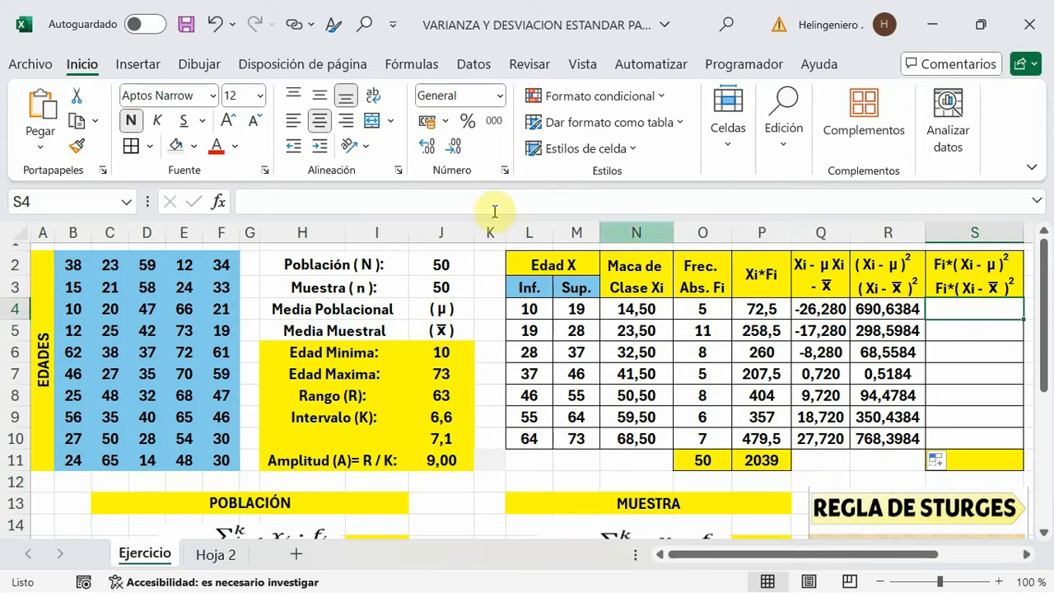
key(F2)
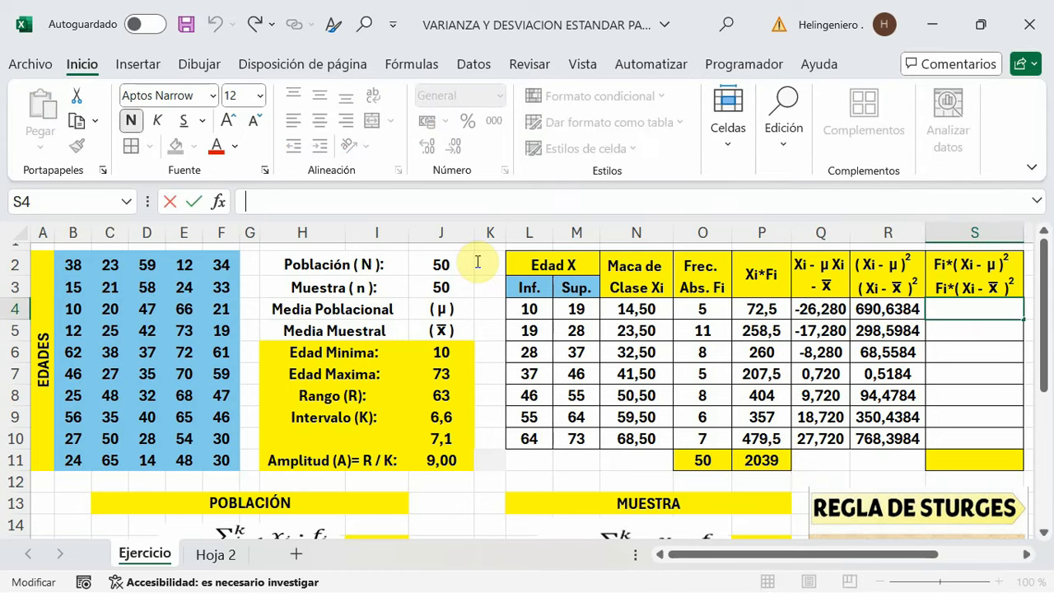
text(=)
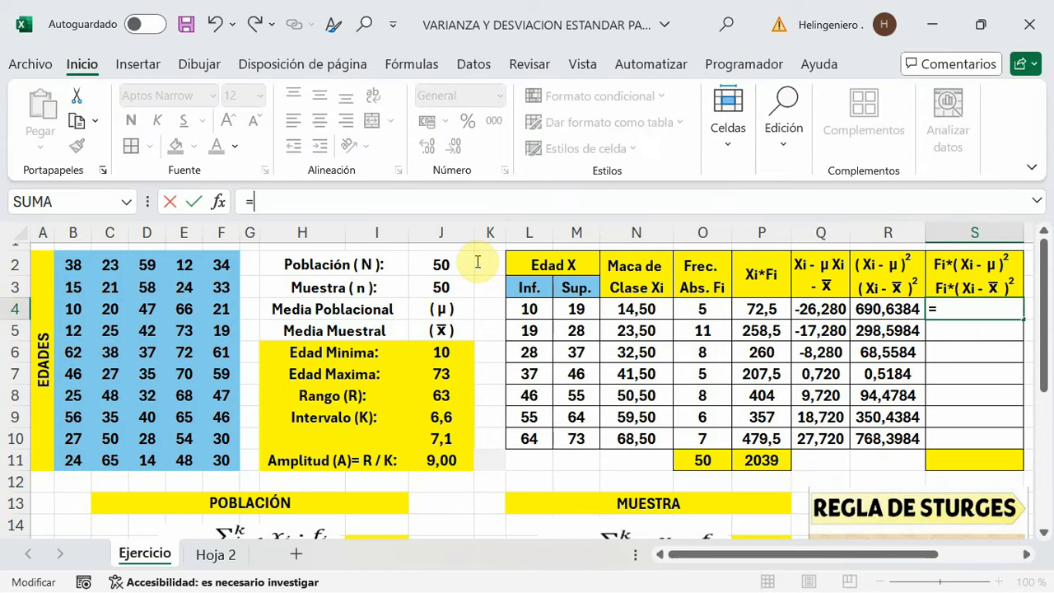
click(705, 310)
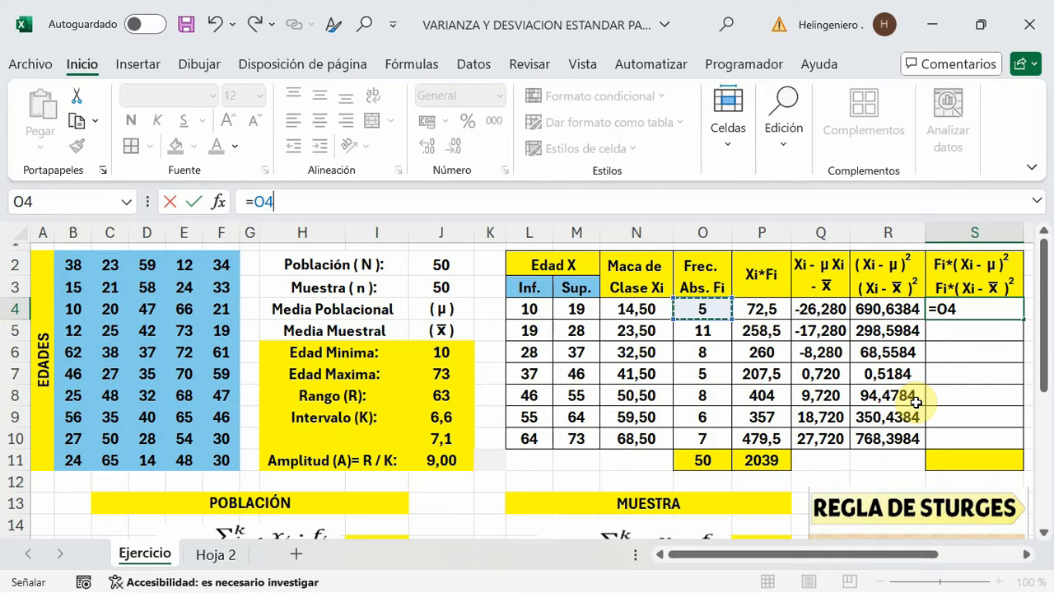
text(*)
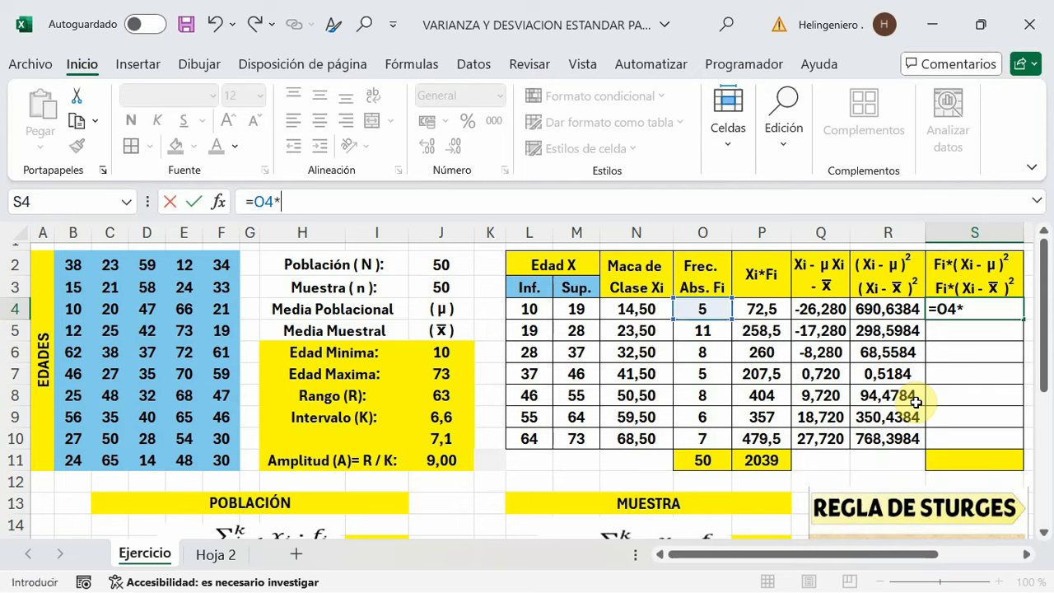
click(894, 309)
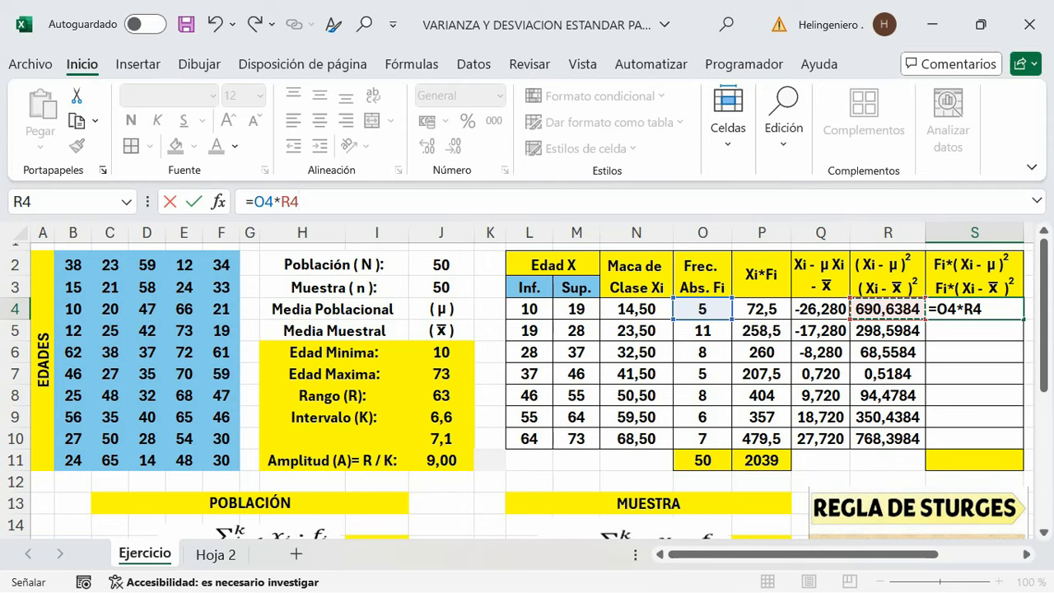
key(Return)
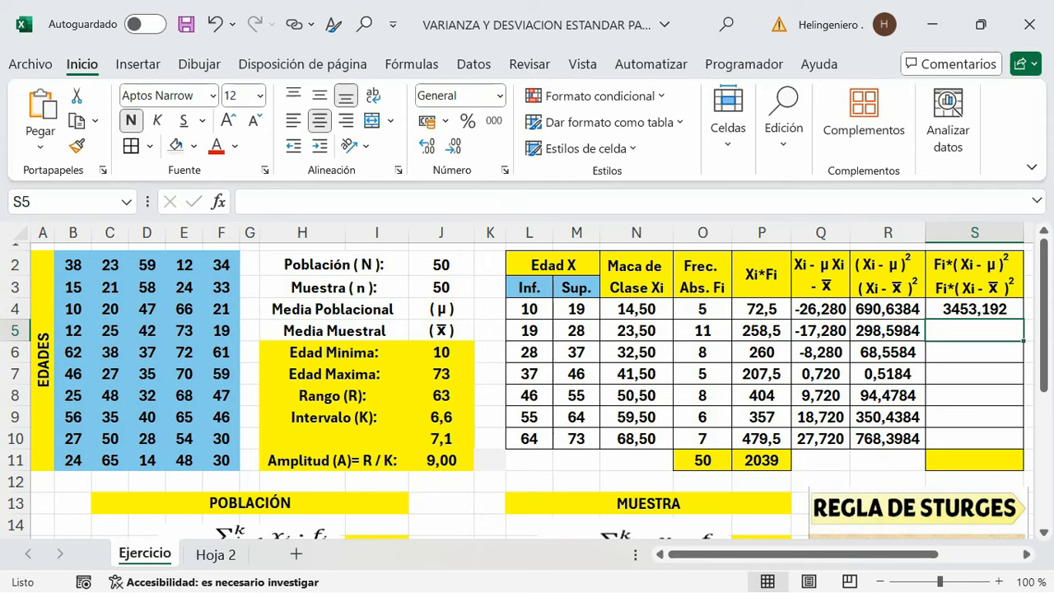
click(997, 309)
drag(1023, 320, 1009, 445)
Total the frequency-weighted squared deviations in S11 with the formula =SUMA(S4:S10).
click(975, 460)
text(=SUMA()
drag(1004, 311, 1008, 447)
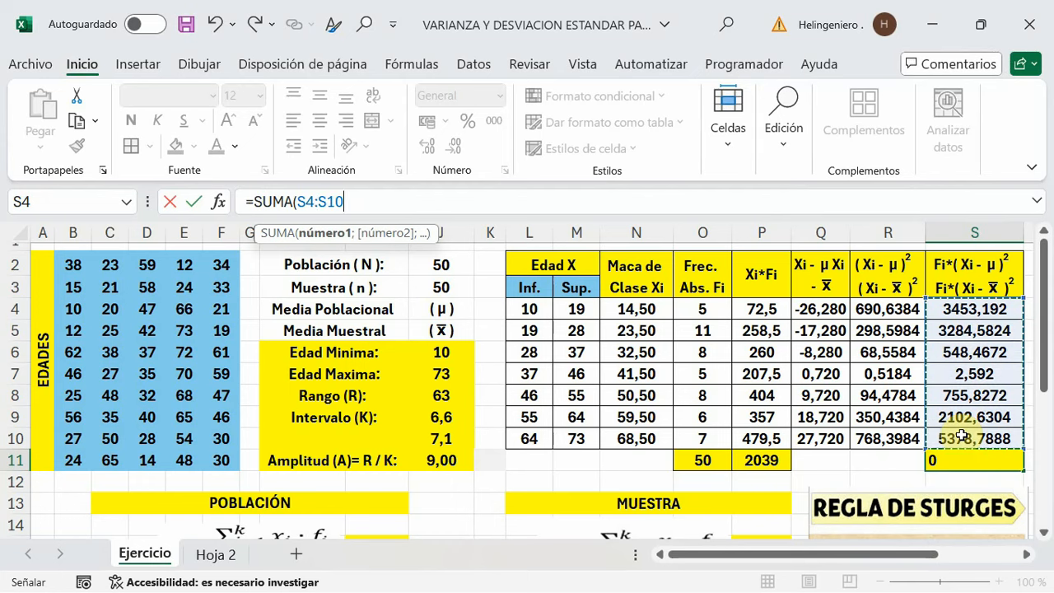
text())
key(Return)
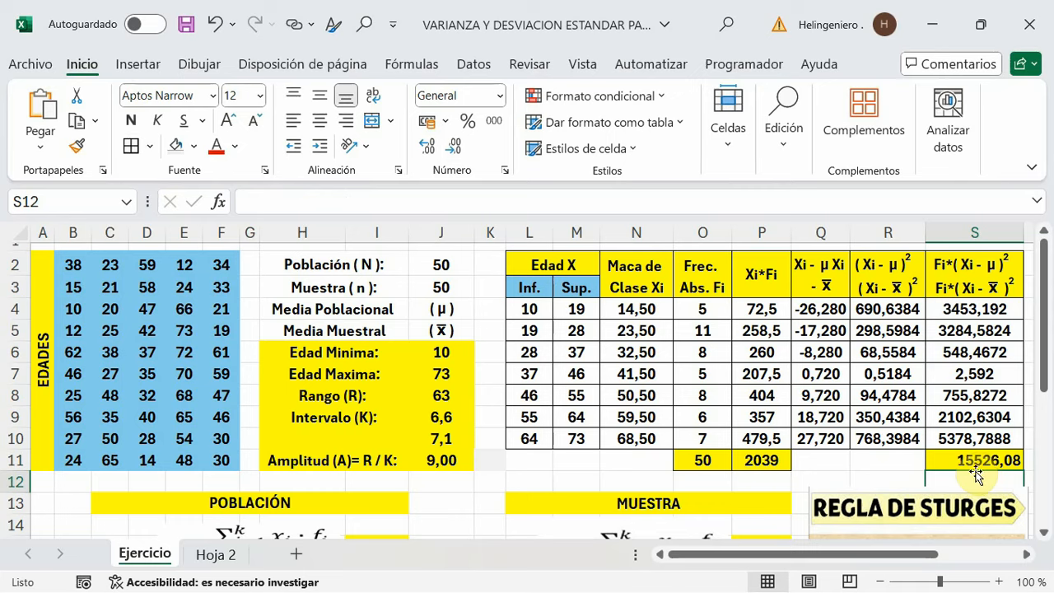
click(886, 459)
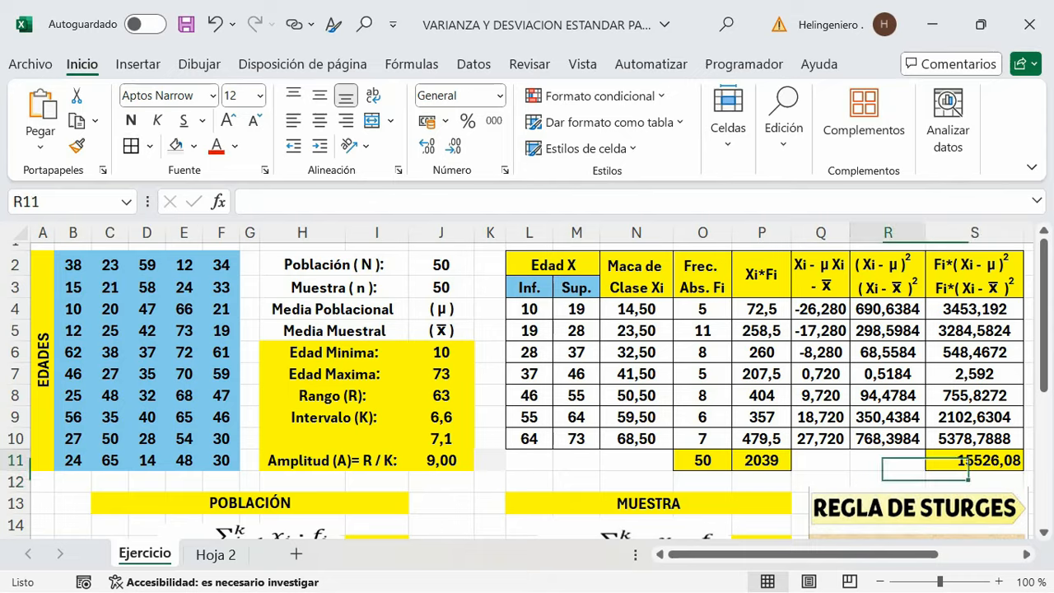
Calculate the population variance in I18 with =S11/J2, dividing the weighted squared deviation total by the population size.
scroll(771, 437, down, 2)
scroll(772, 437, down, 1)
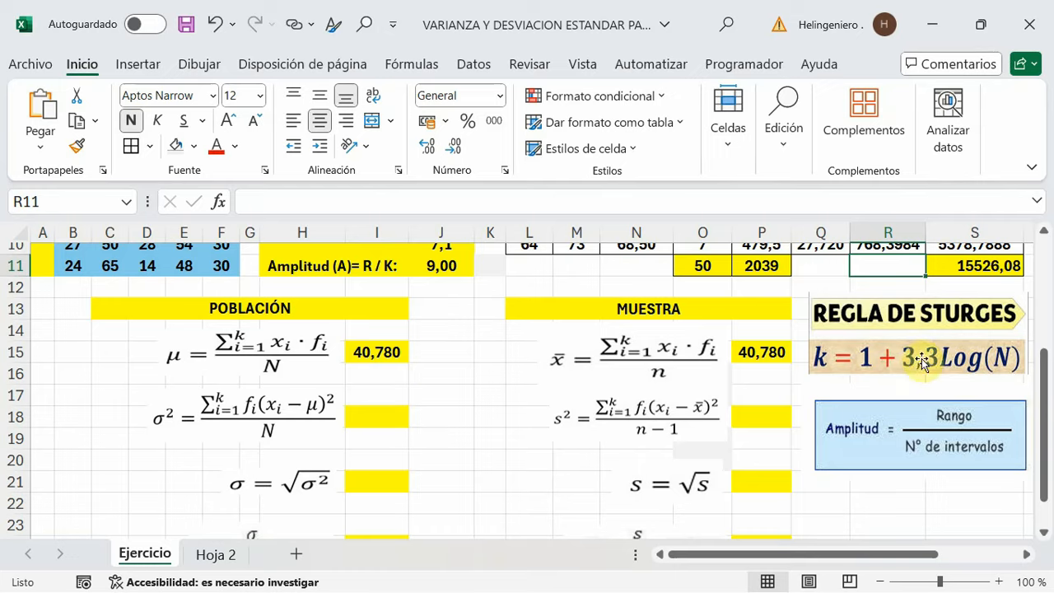
scroll(972, 346, up, 1)
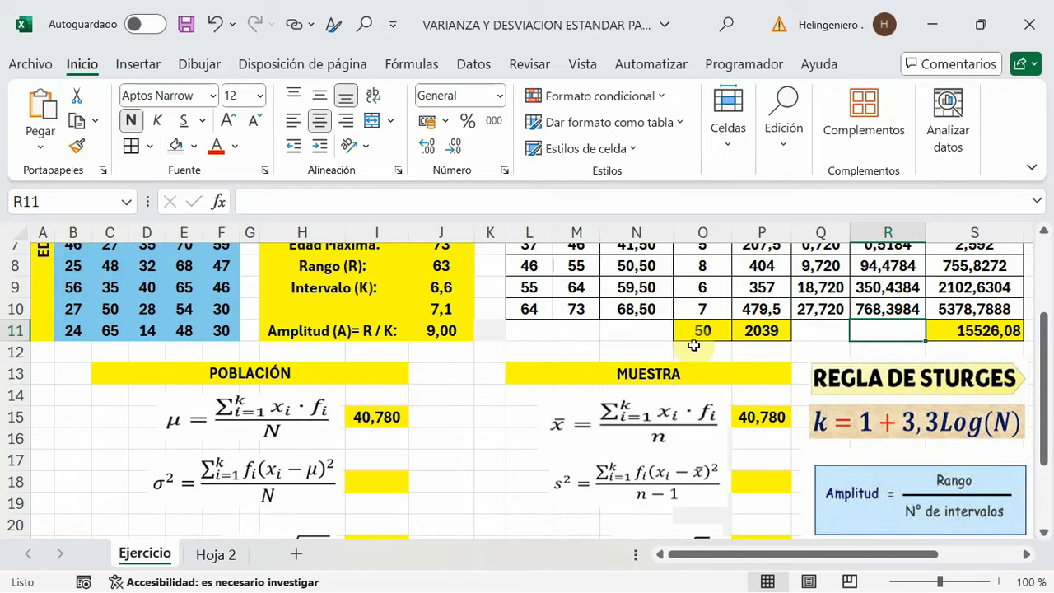
scroll(617, 362, down, 1)
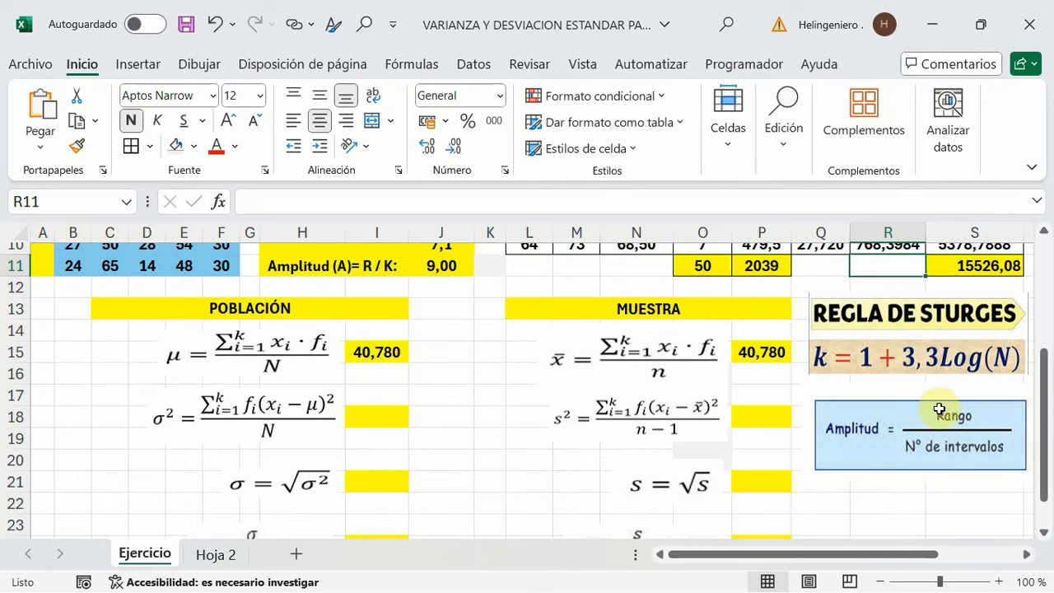
click(367, 419)
key(F2)
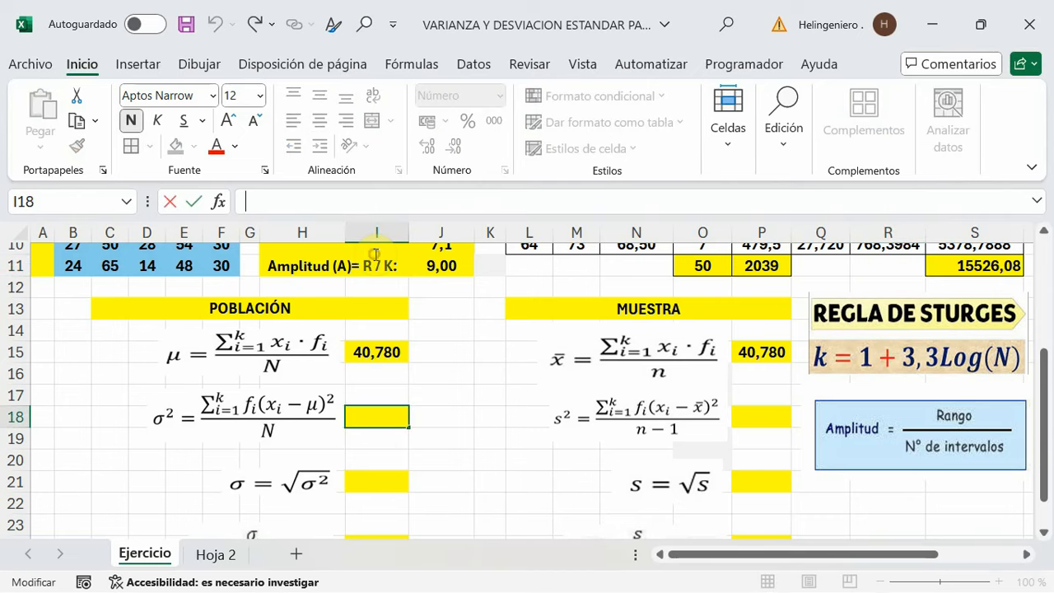
text(=)
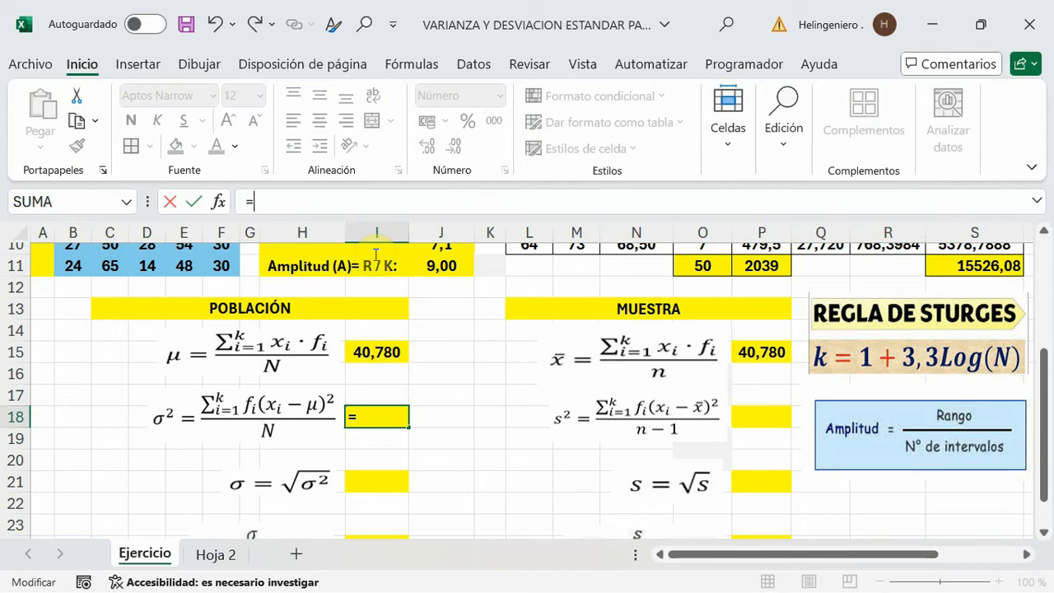
click(979, 262)
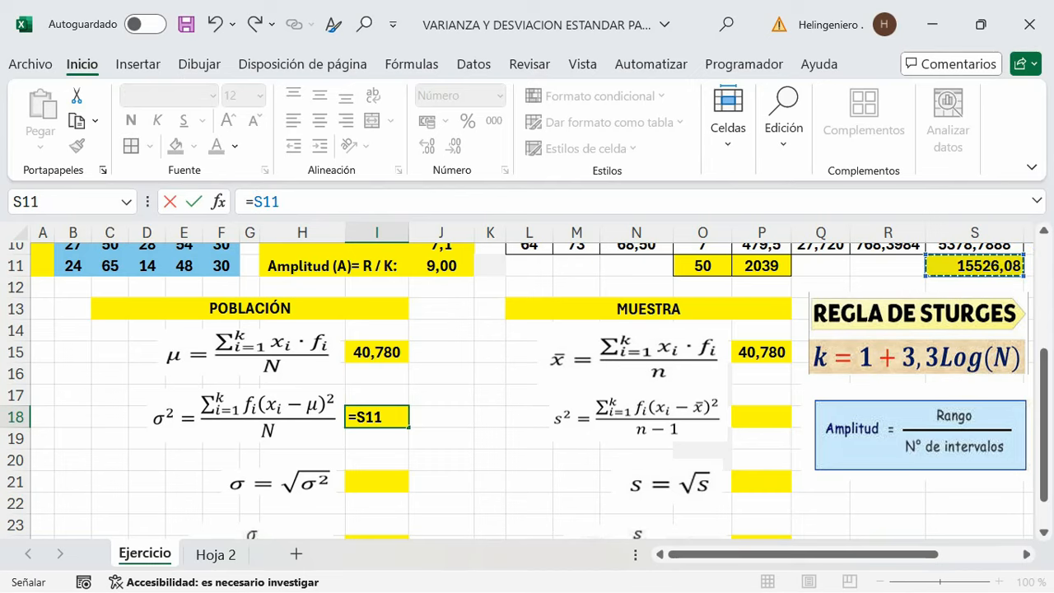
text(/)
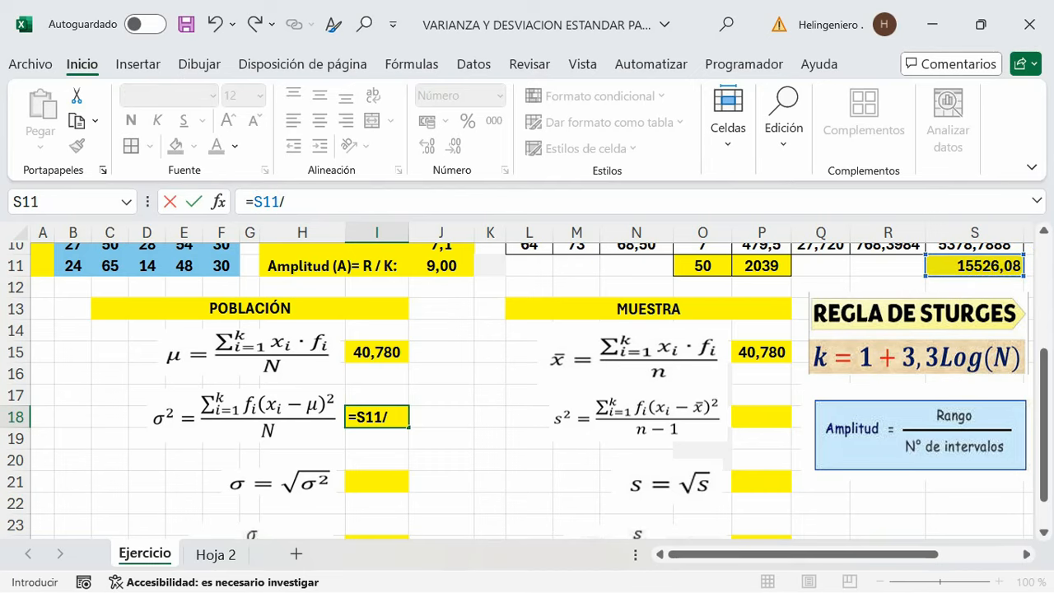
scroll(667, 346, up, 3)
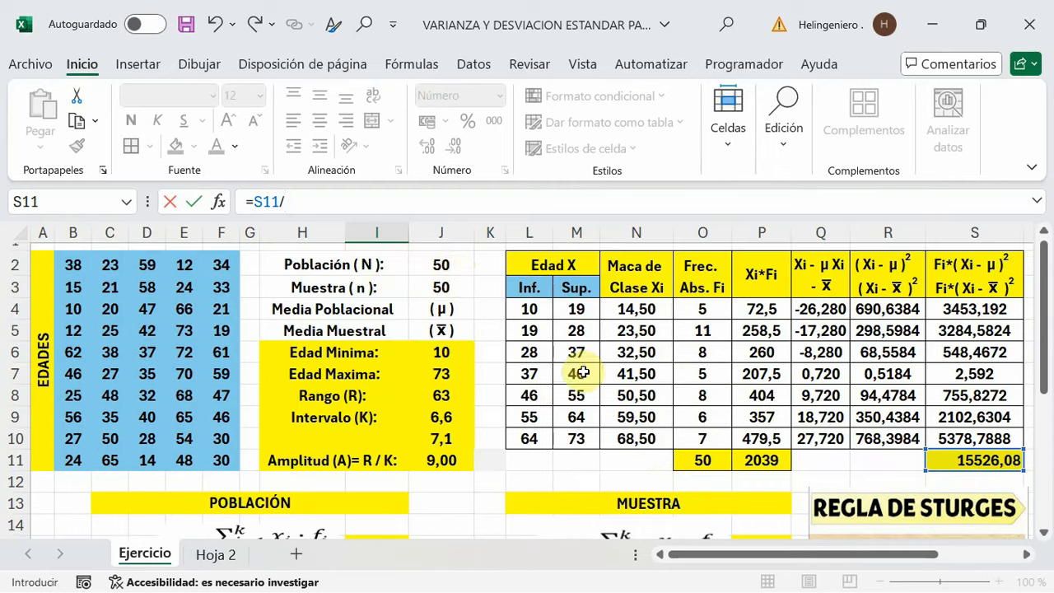
click(443, 265)
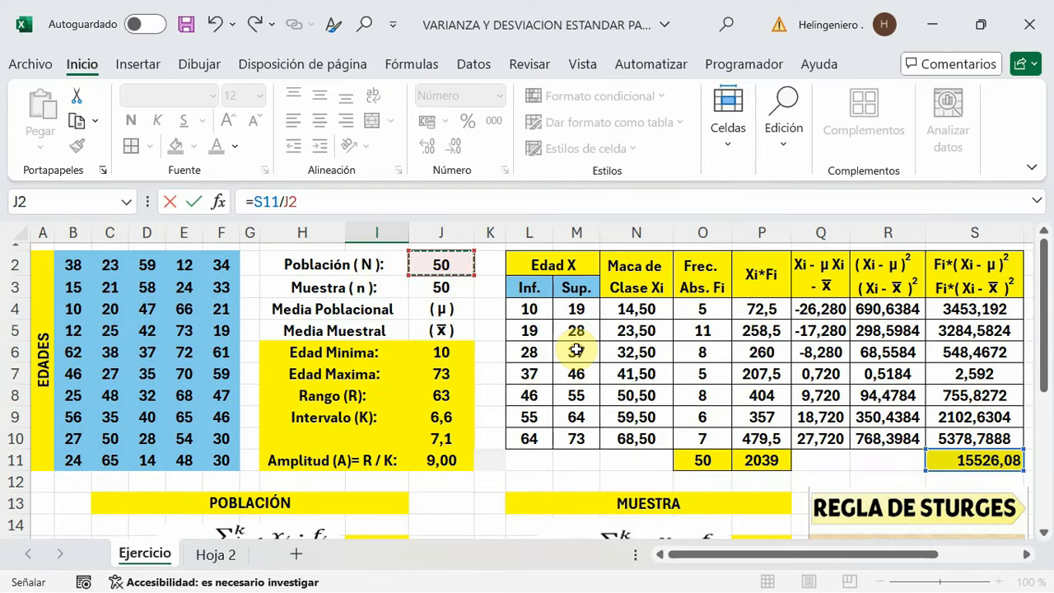
key(Return)
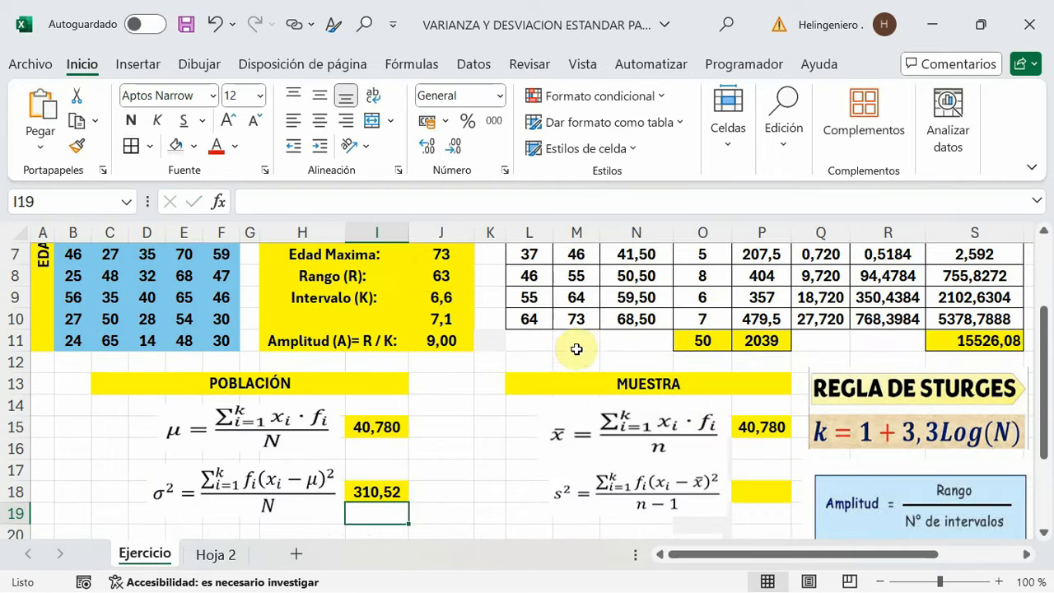
Calculate the population standard deviation in I21 as the square root of the variance with =RAIZ(I18).
scroll(393, 316, down, 1)
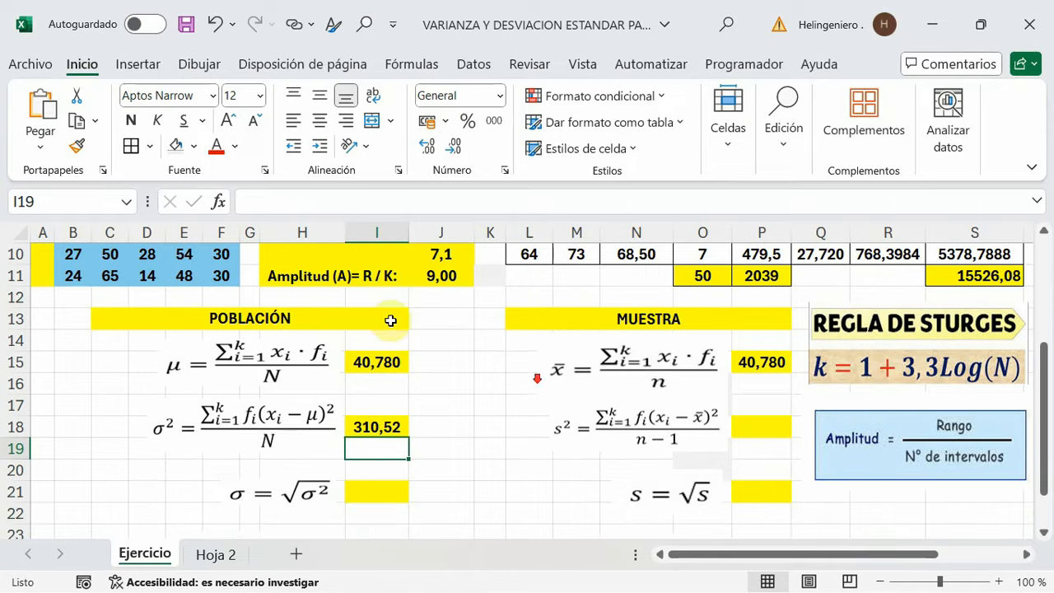
scroll(395, 448, down, 1)
scroll(370, 388, down, 1)
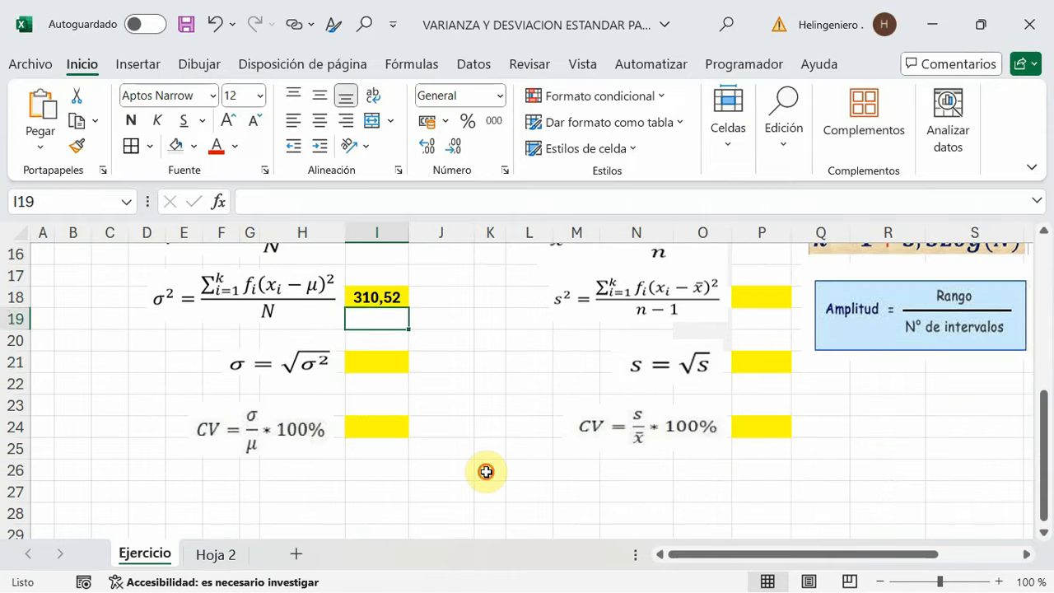
key(Down)
key(Down)
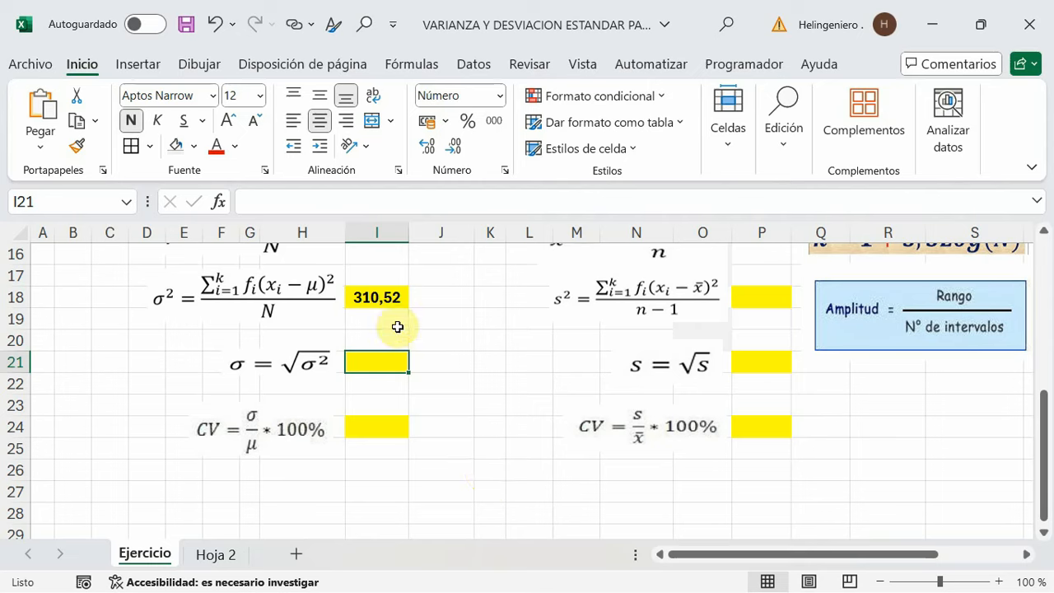
click(247, 202)
text(=)
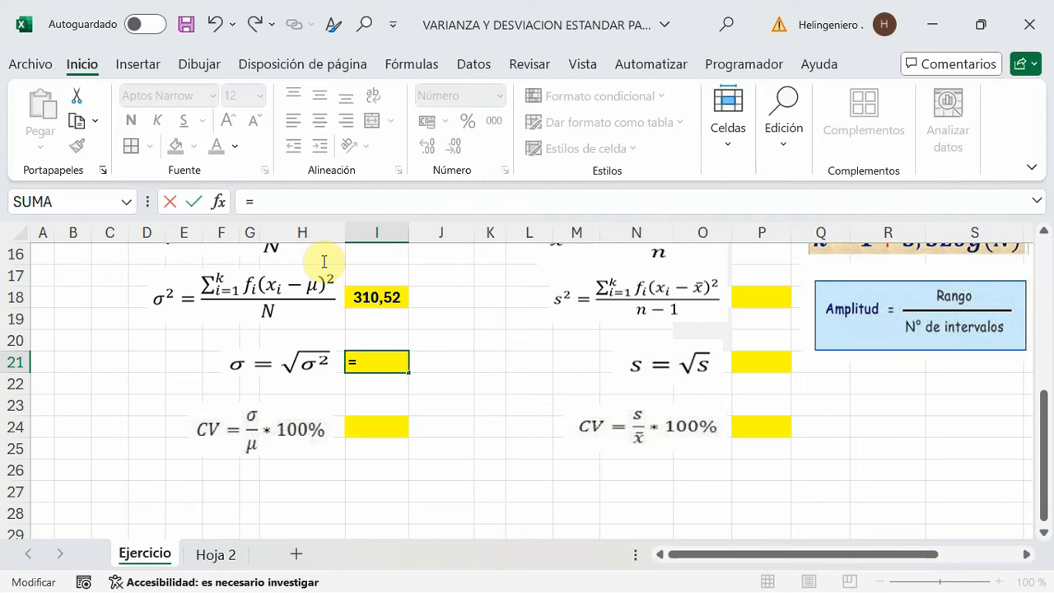
text(rai)
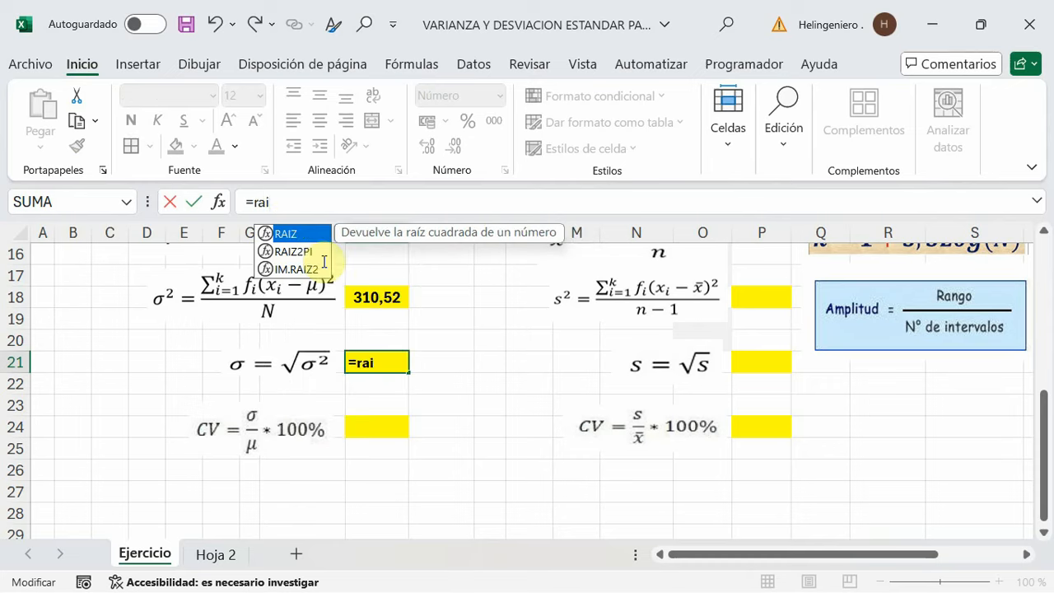
double_click(327, 233)
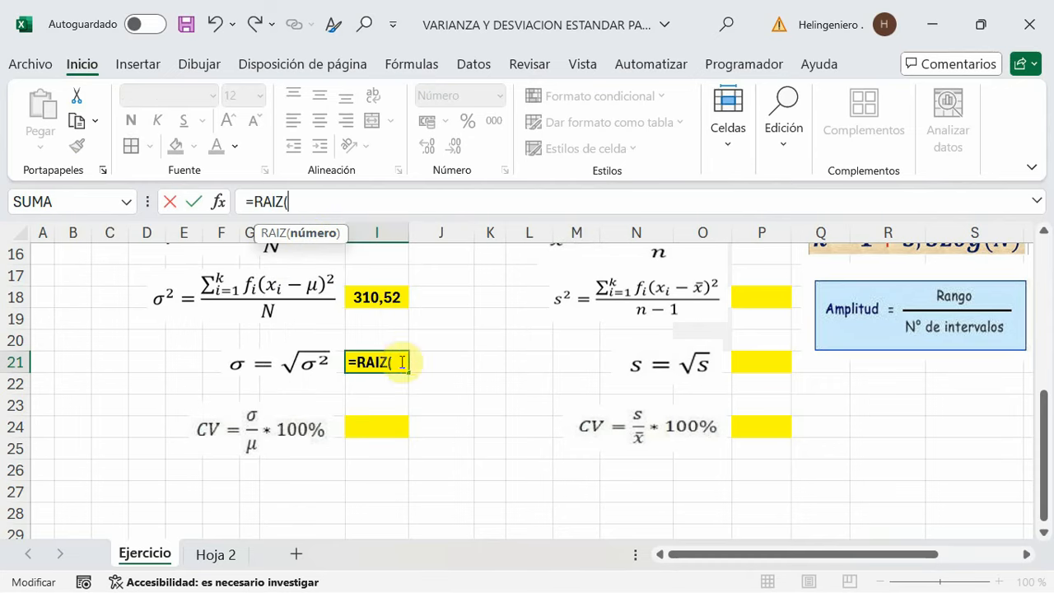
click(370, 297)
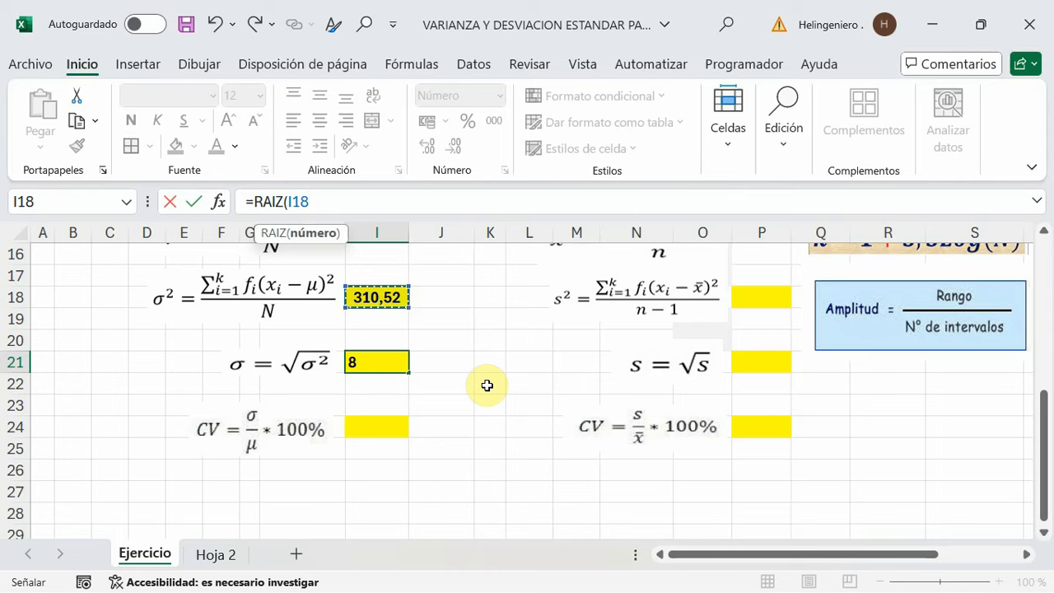
text())
key(Return)
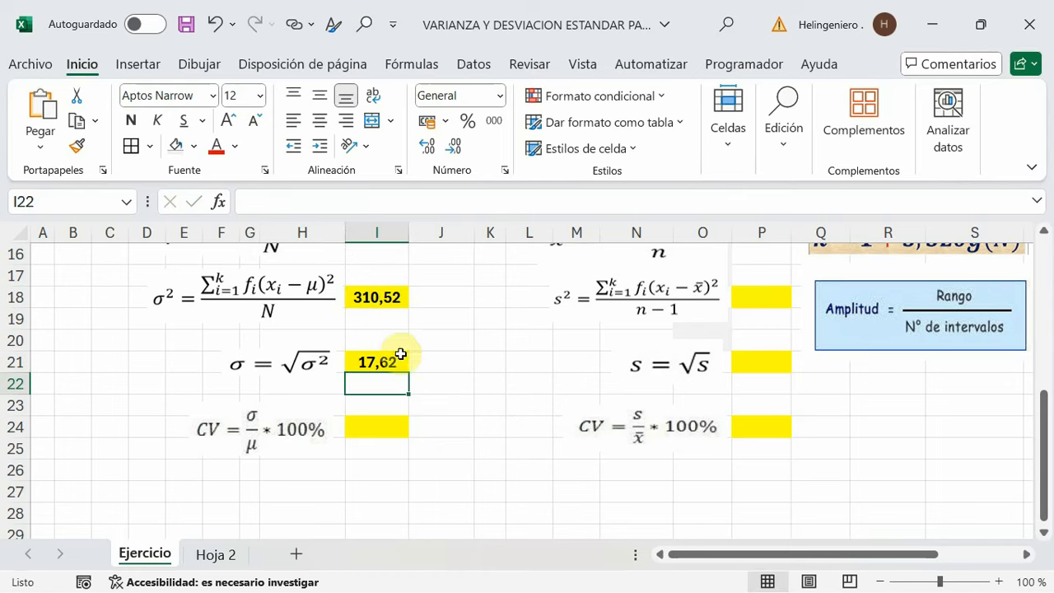
click(430, 380)
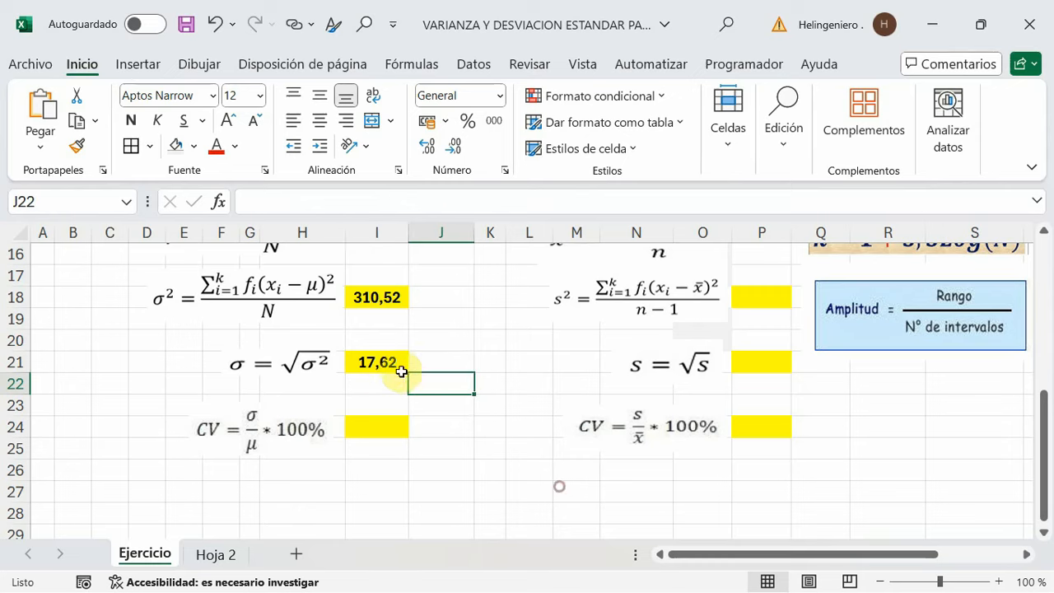
click(388, 367)
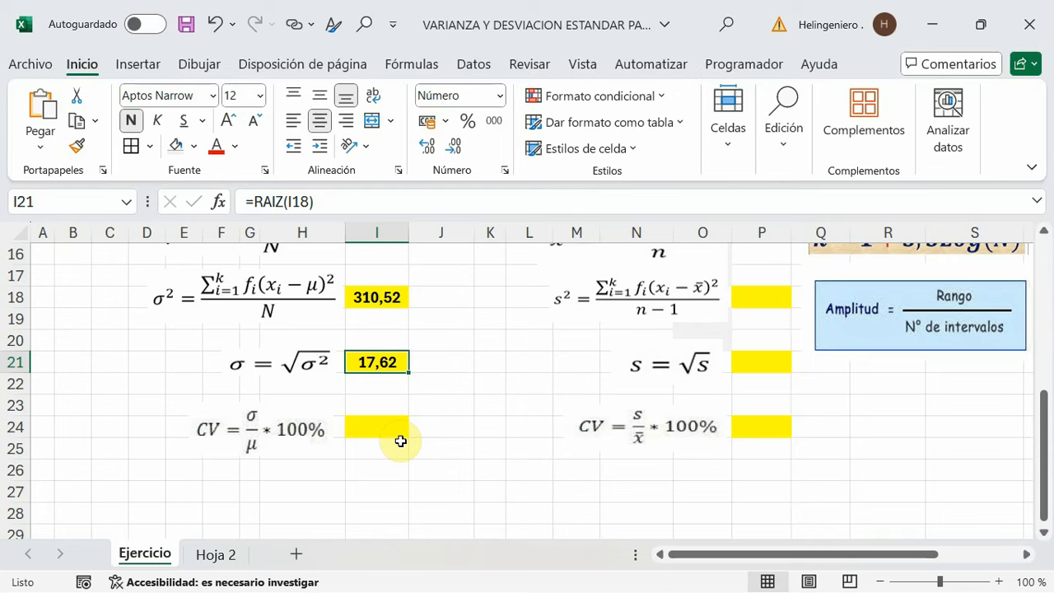
Calculate the population coefficient of variation in I24 with =I21/I15, dividing the standard deviation by the mean.
click(377, 427)
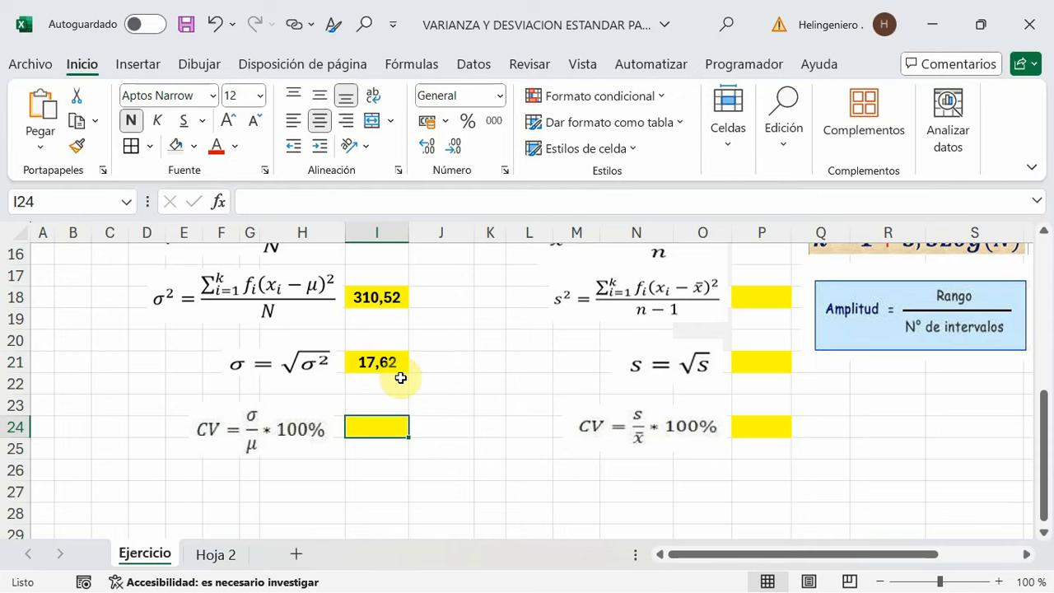
scroll(401, 372, up, 1)
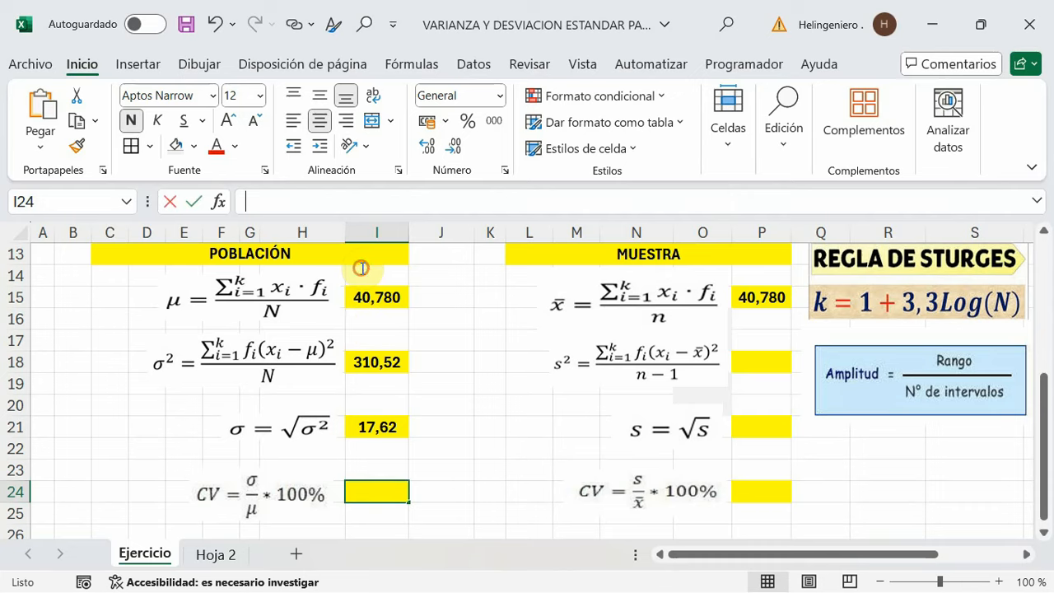
key(F2)
text(=)
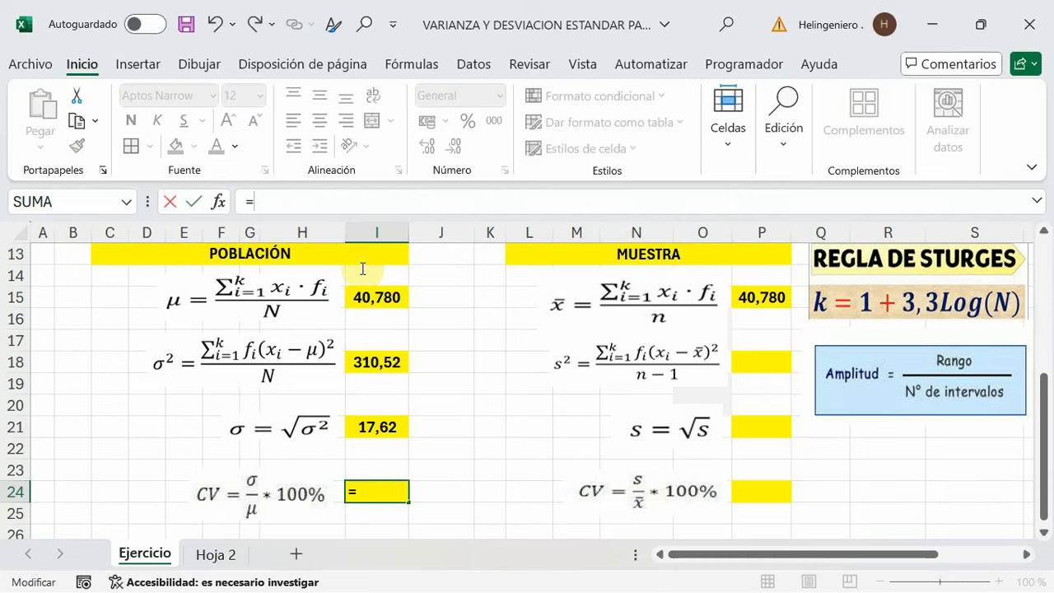
click(380, 427)
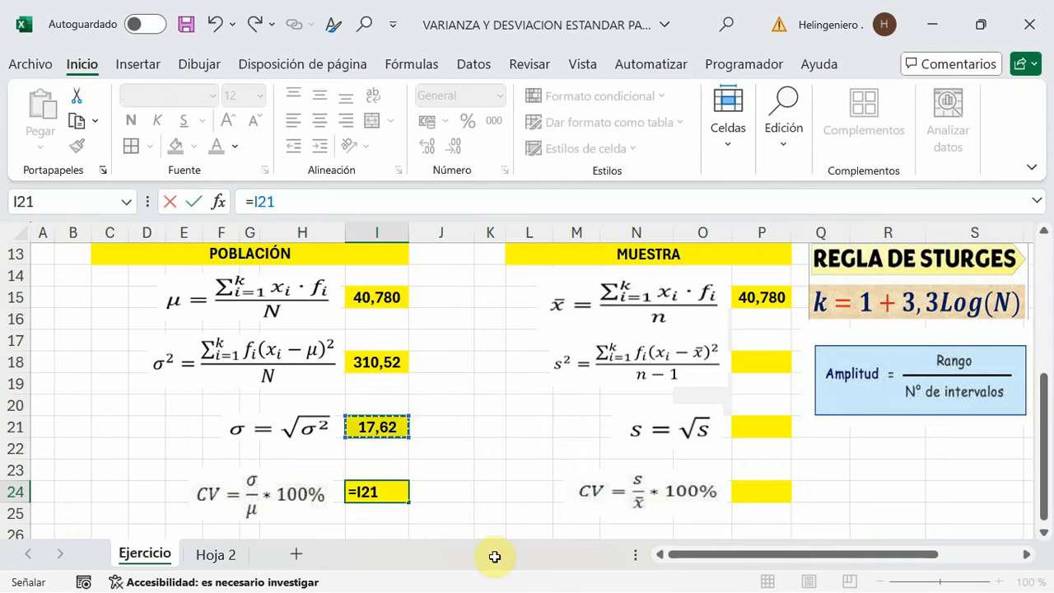
text(/)
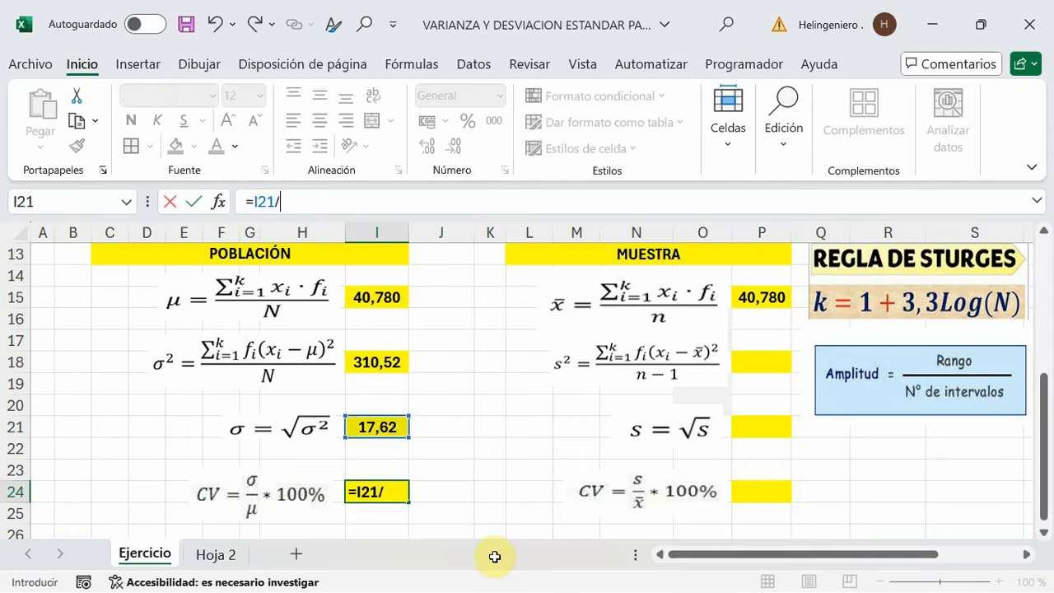
click(383, 296)
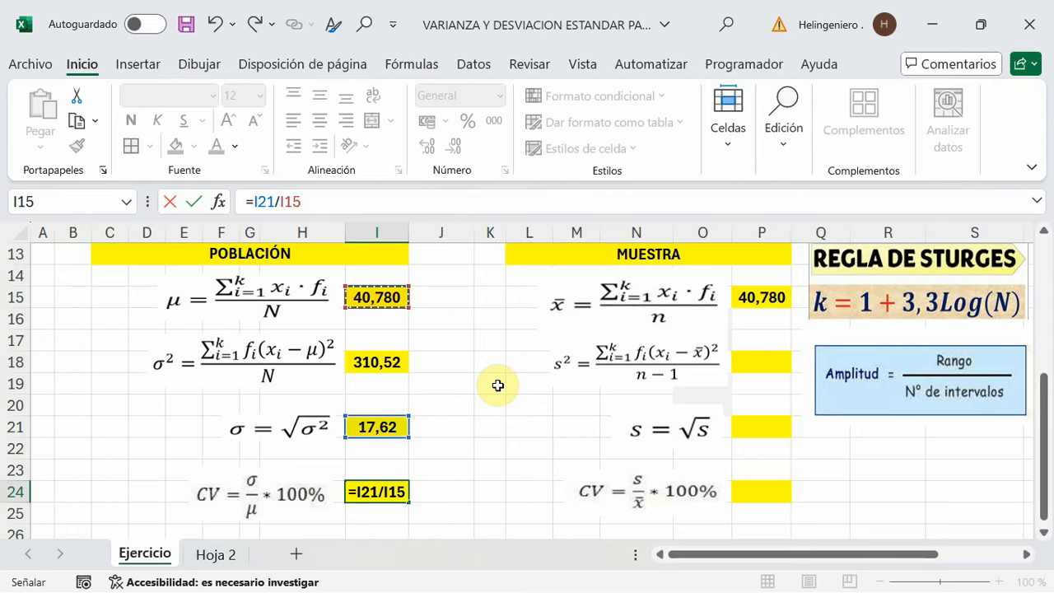
key(Return)
Format the population coefficient of variation in I24 as a percentage with one decimal place.
scroll(500, 388, down, 2)
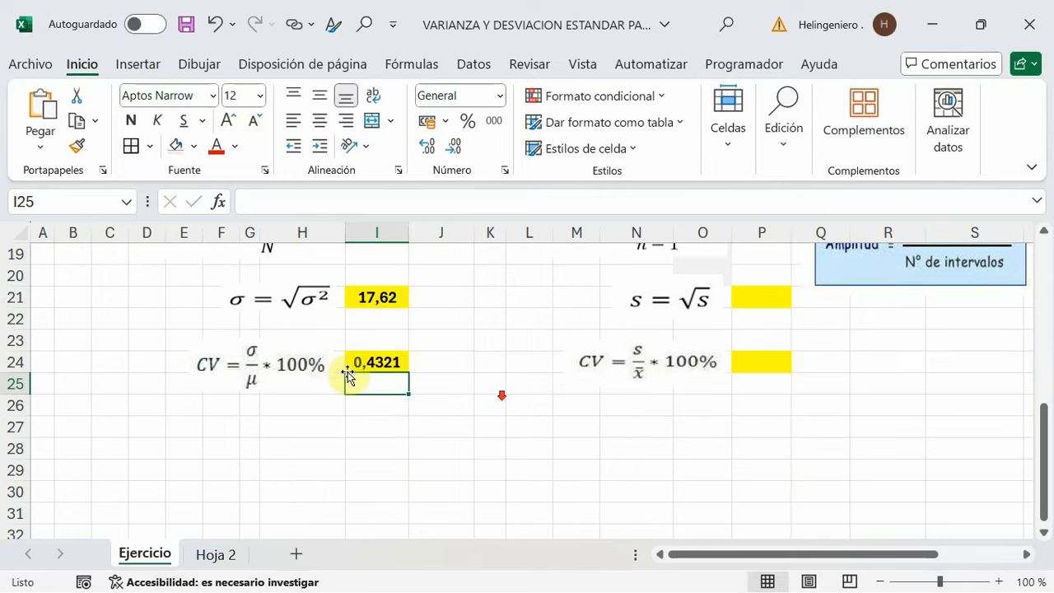
key(Up)
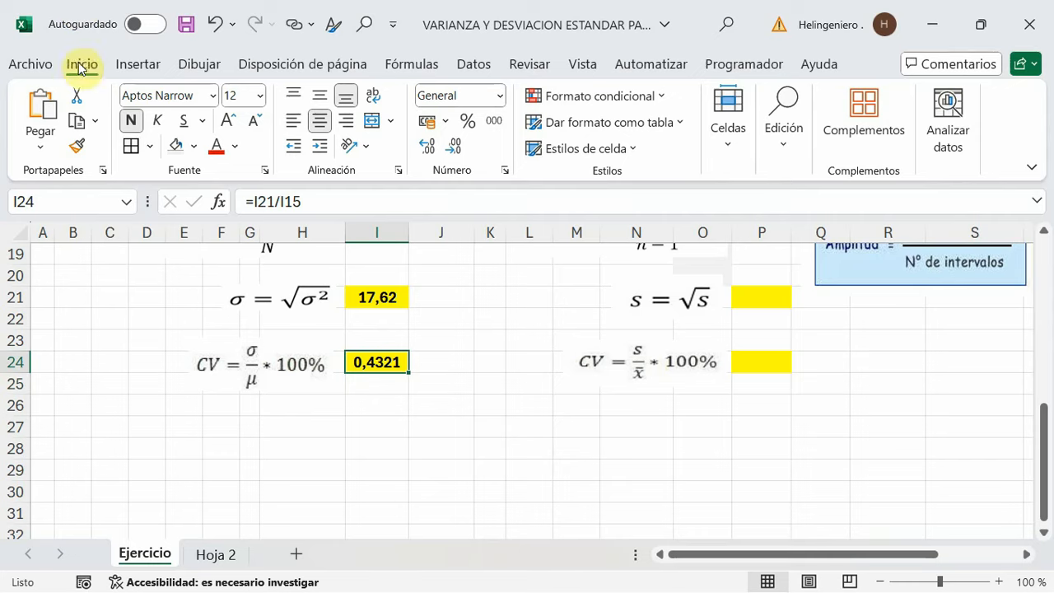
click(467, 121)
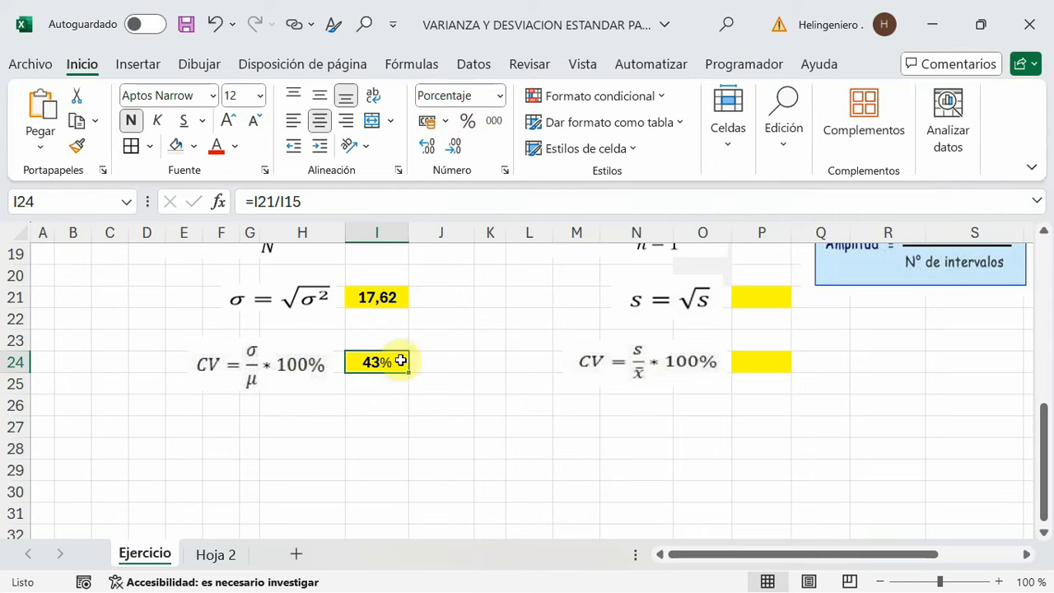
click(433, 148)
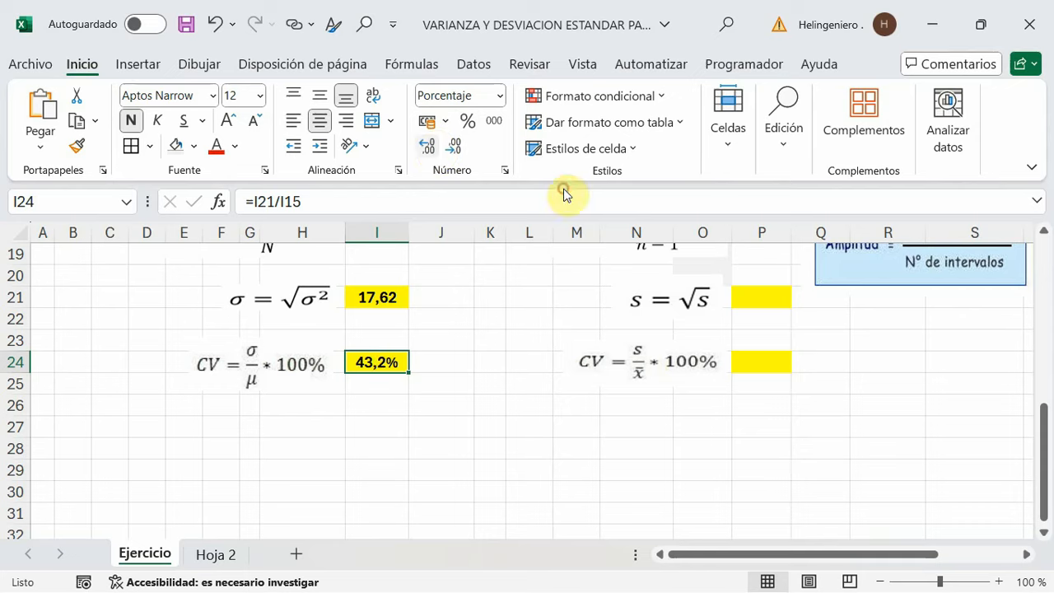
click(426, 403)
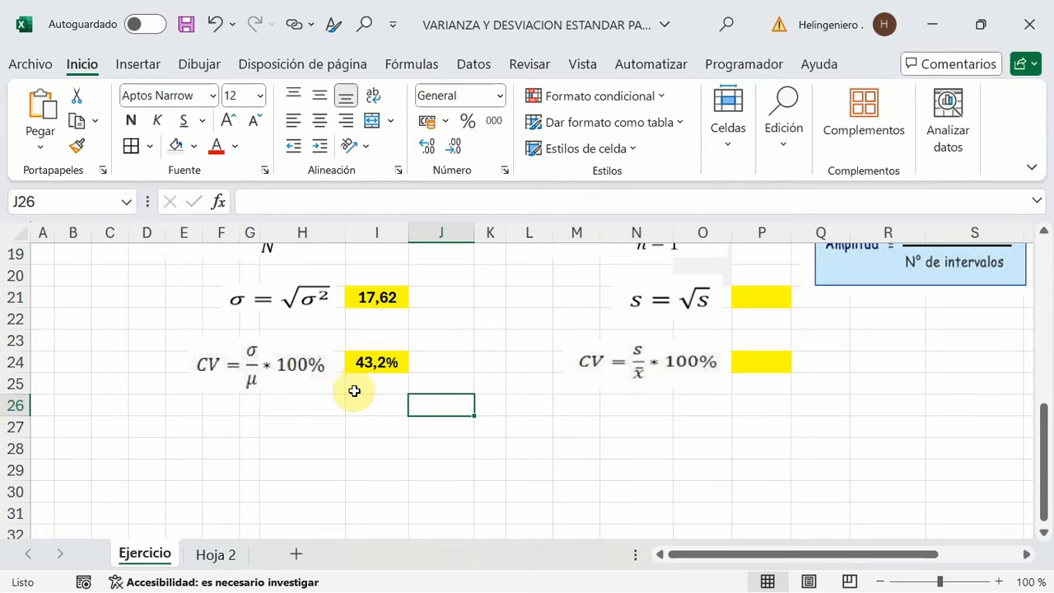
Calculate the sample variance in P18 with =S11/(J3-1), dividing the weighted squared deviation total by the sample size minus one.
scroll(444, 416, up, 2)
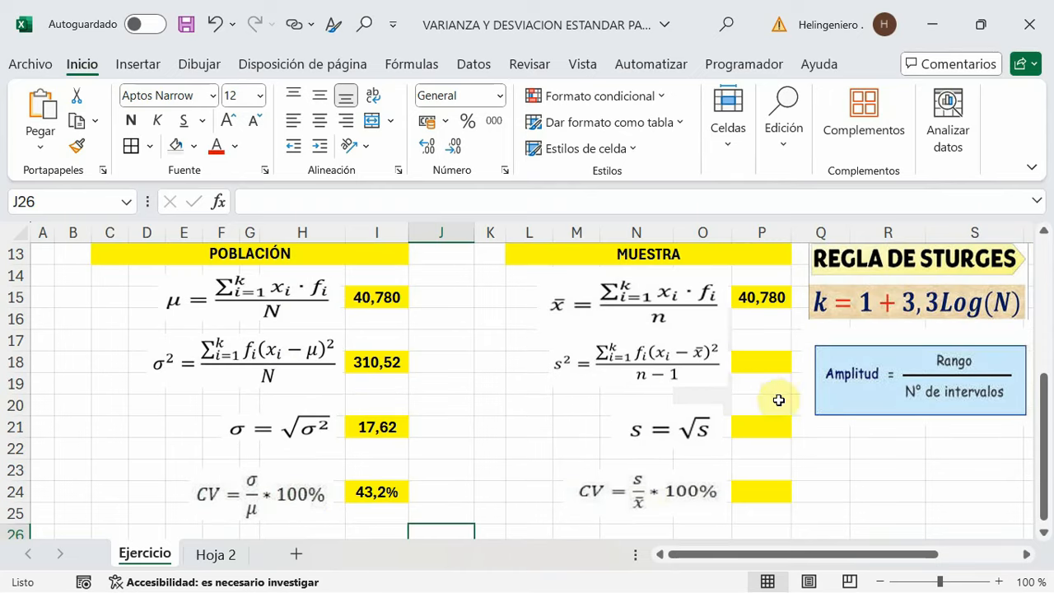
click(756, 362)
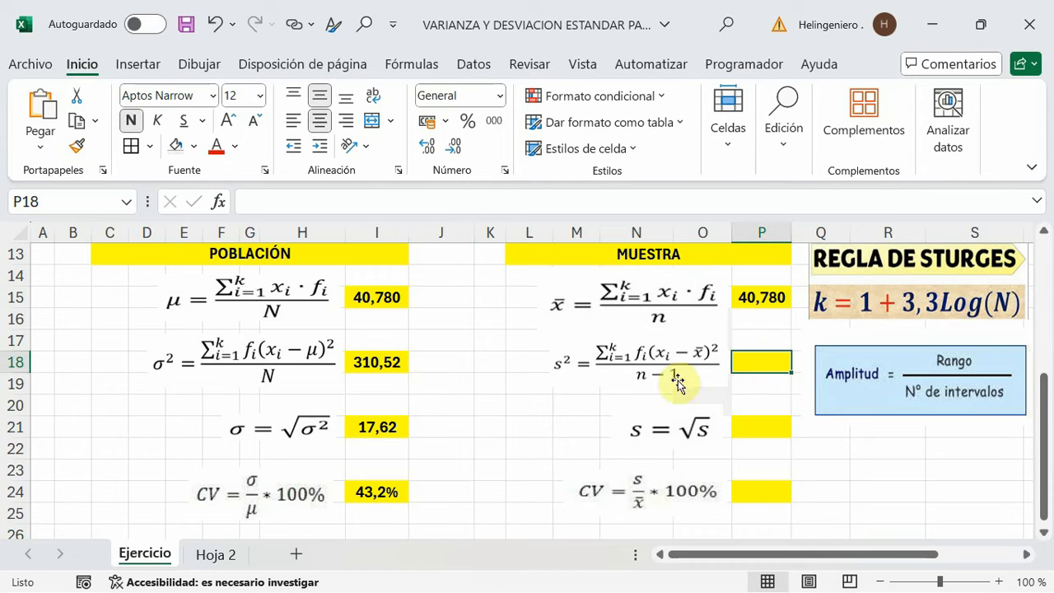
scroll(683, 387, up, 1)
scroll(975, 291, up, 3)
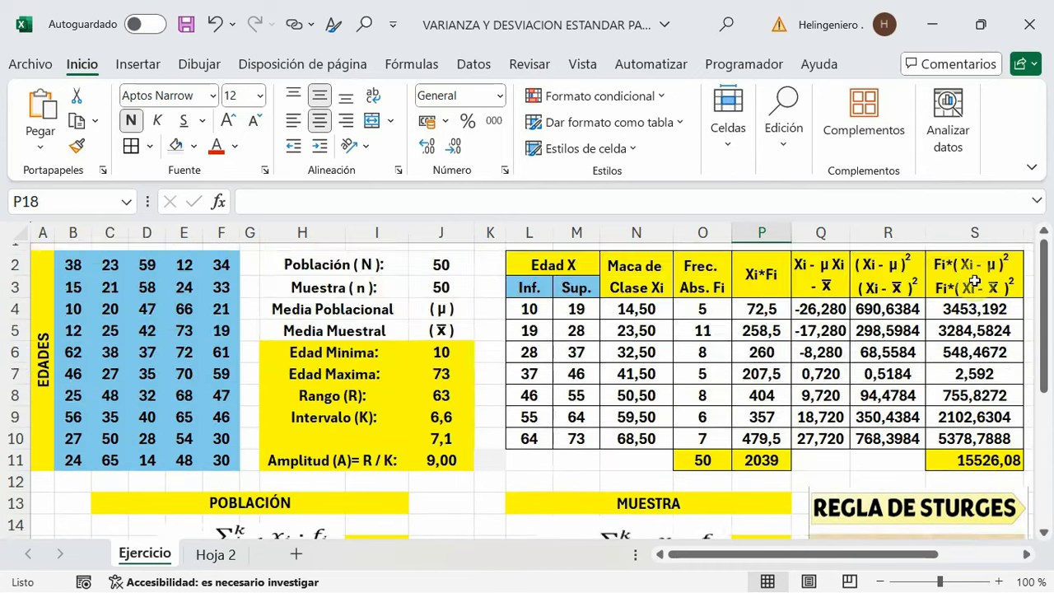
scroll(956, 431, down, 3)
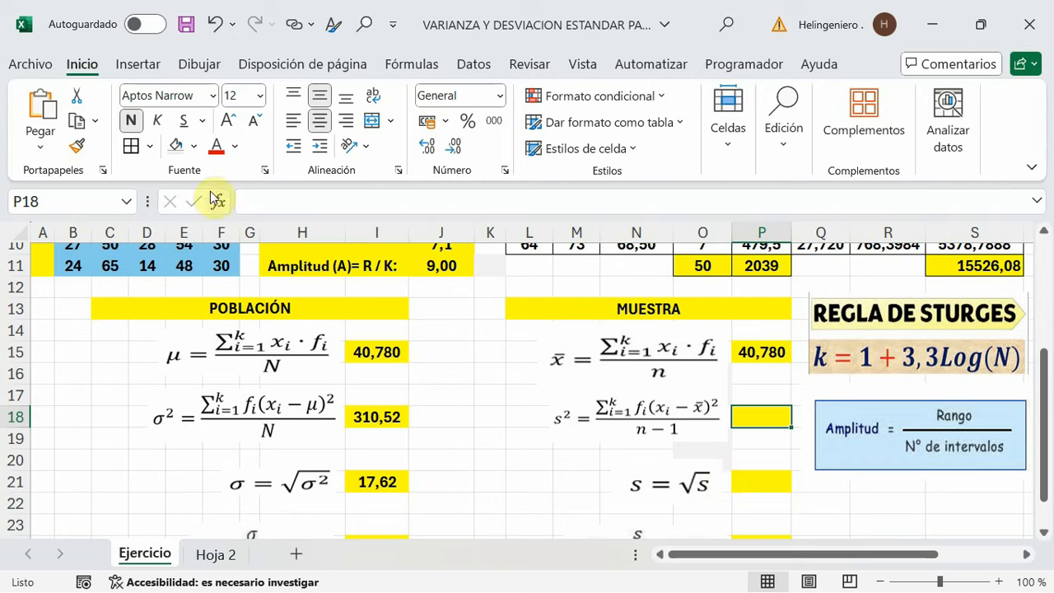
key(F2)
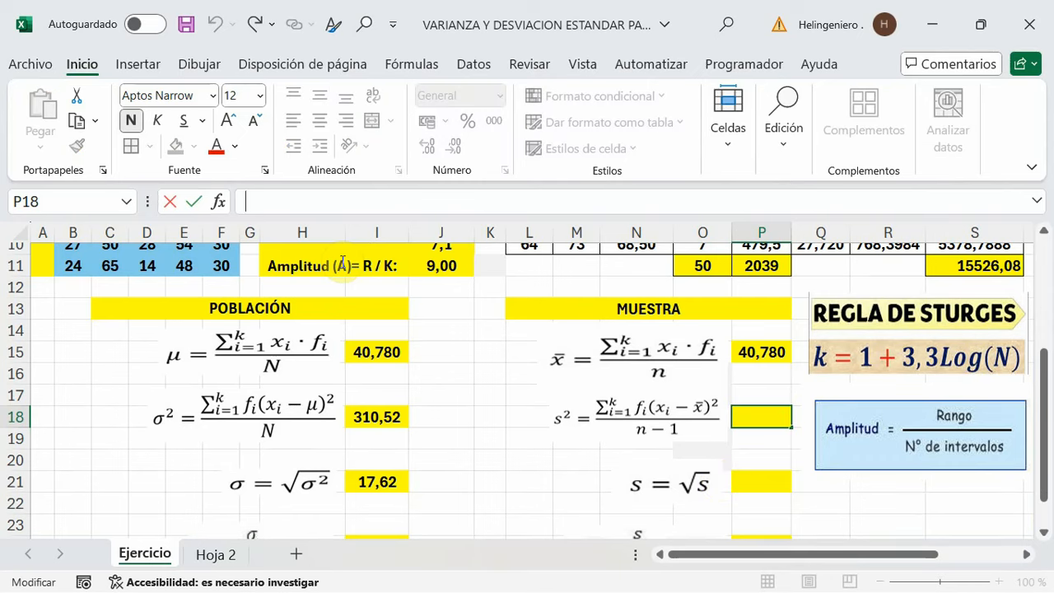
text(=)
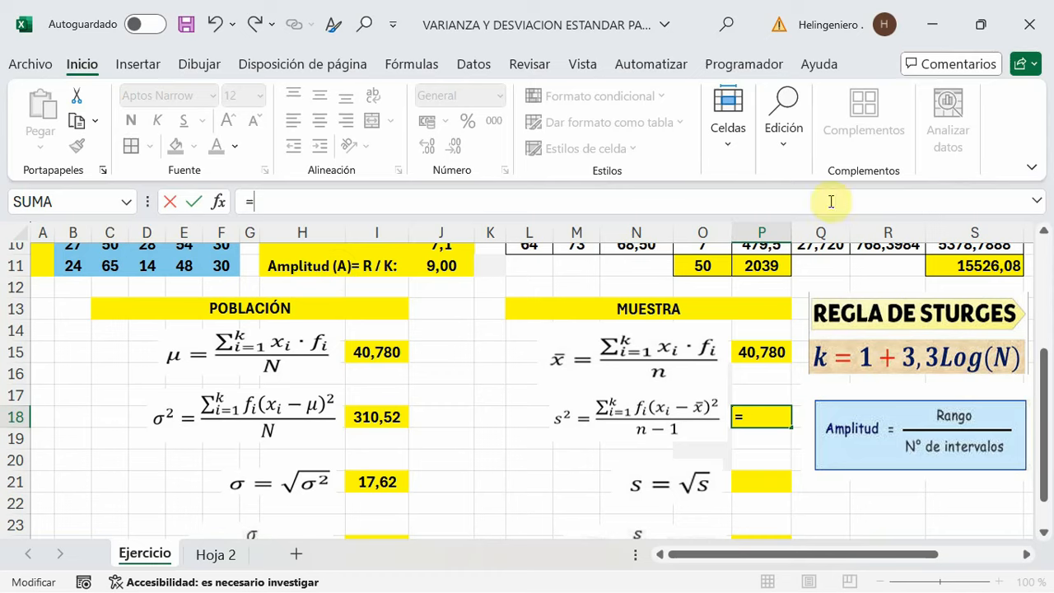
click(977, 268)
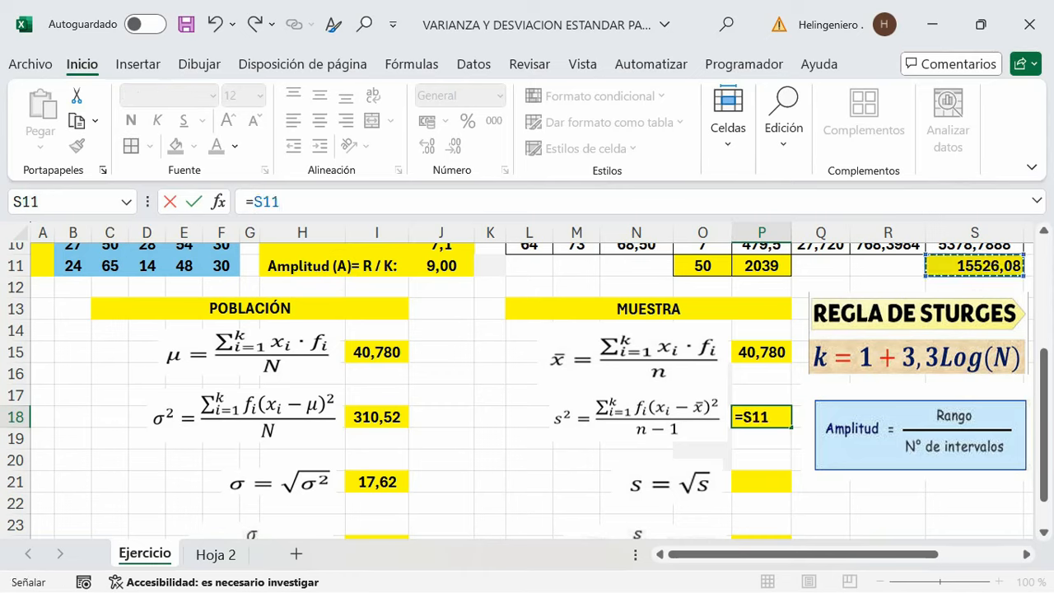
text(()
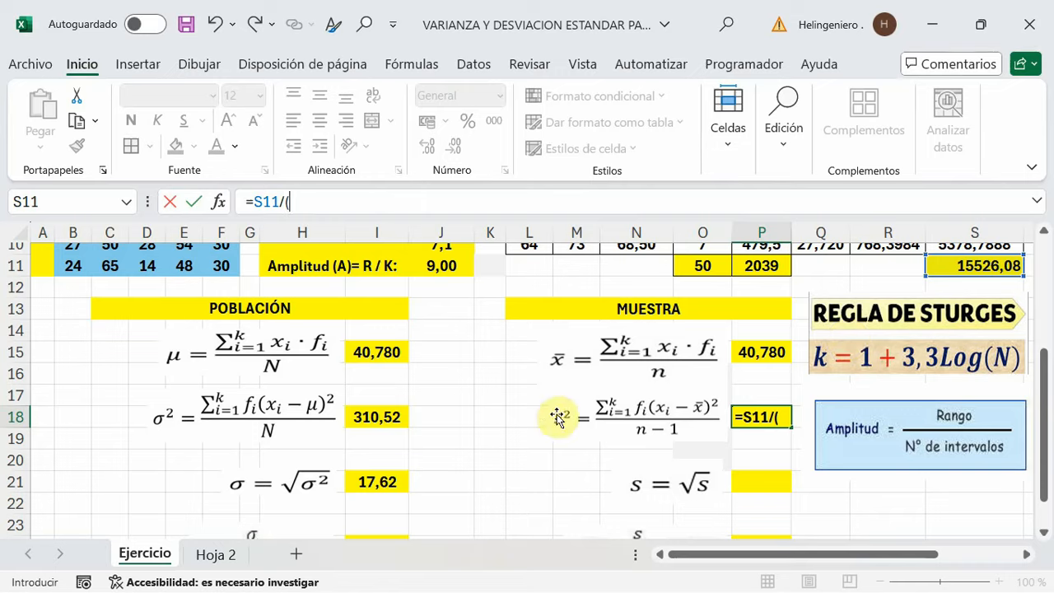
scroll(725, 535, up, 3)
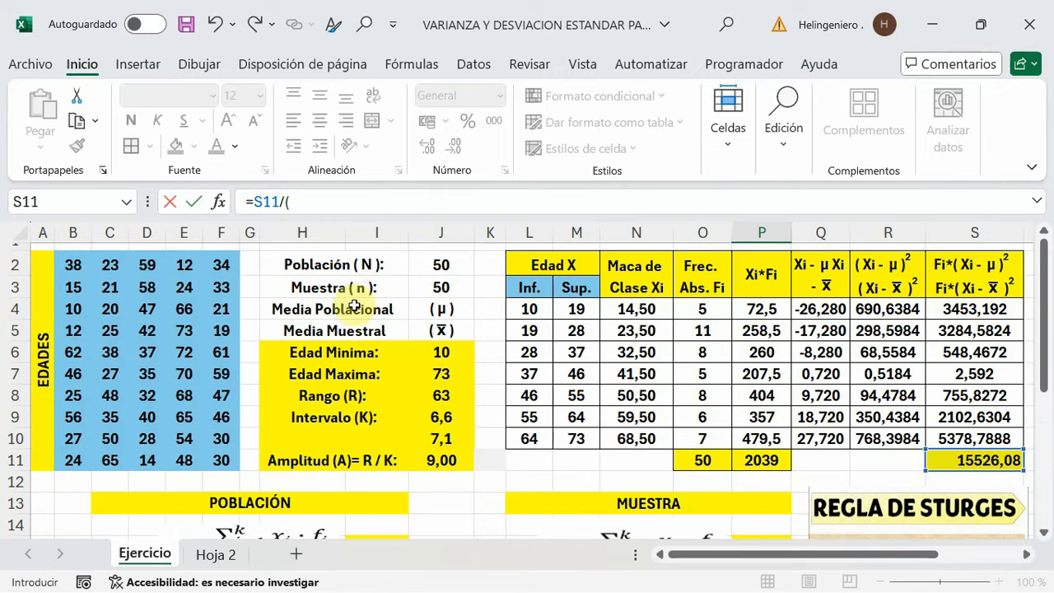
click(441, 287)
text(-1)
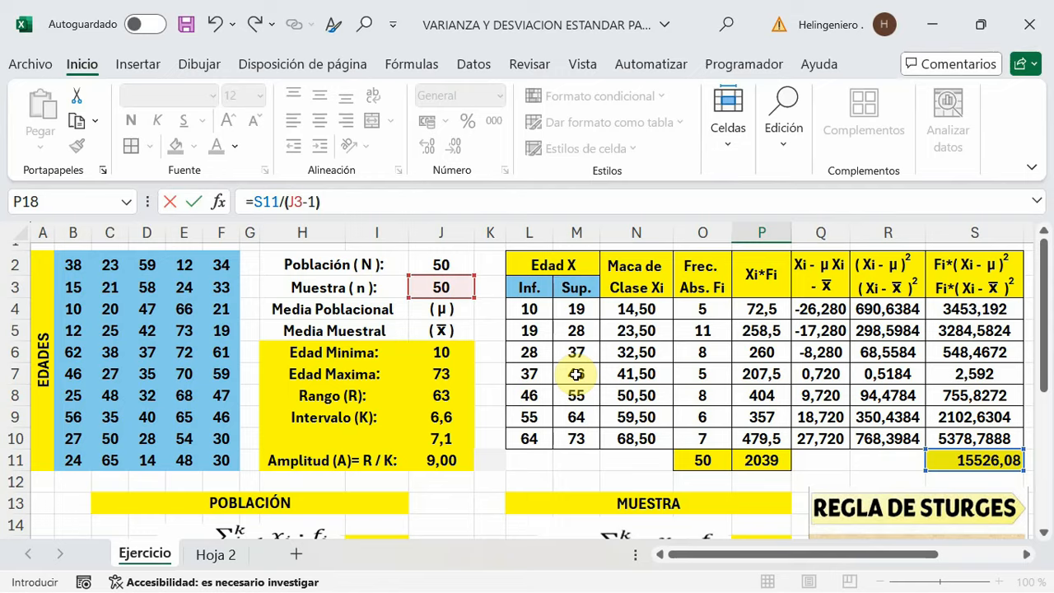
key(Return)
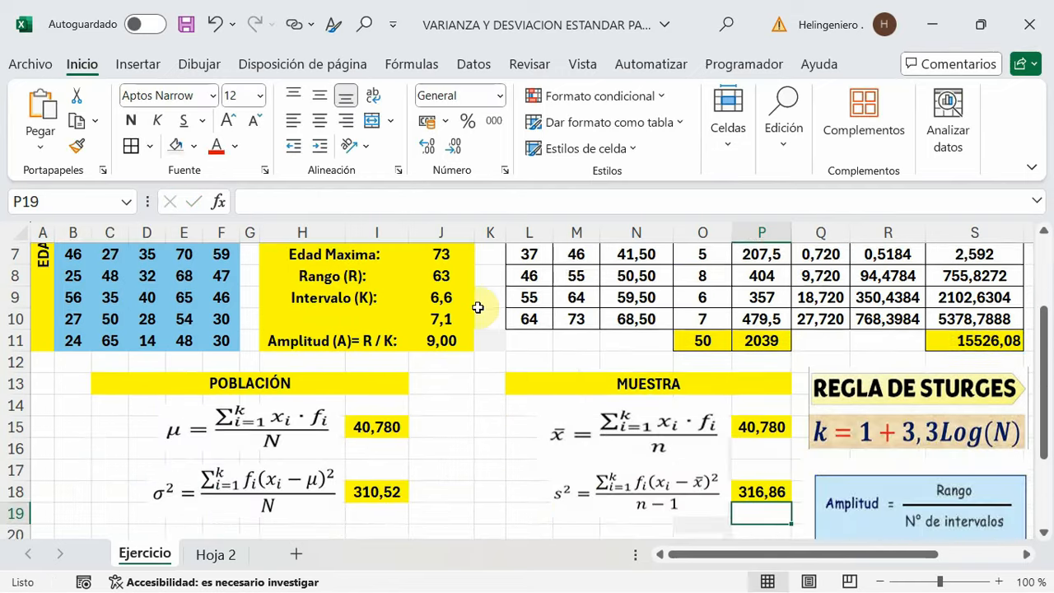
scroll(478, 306, down, 1)
click(766, 428)
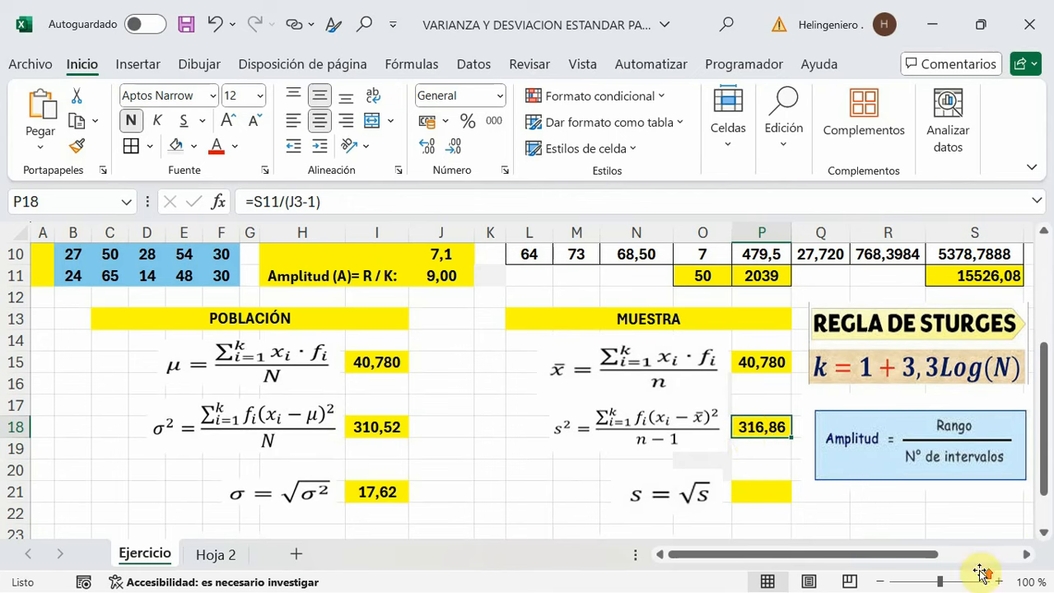
Calculate the sample standard deviation in P21 as the square root of the sample variance with =RAIZ(P18).
scroll(391, 428, up, 3)
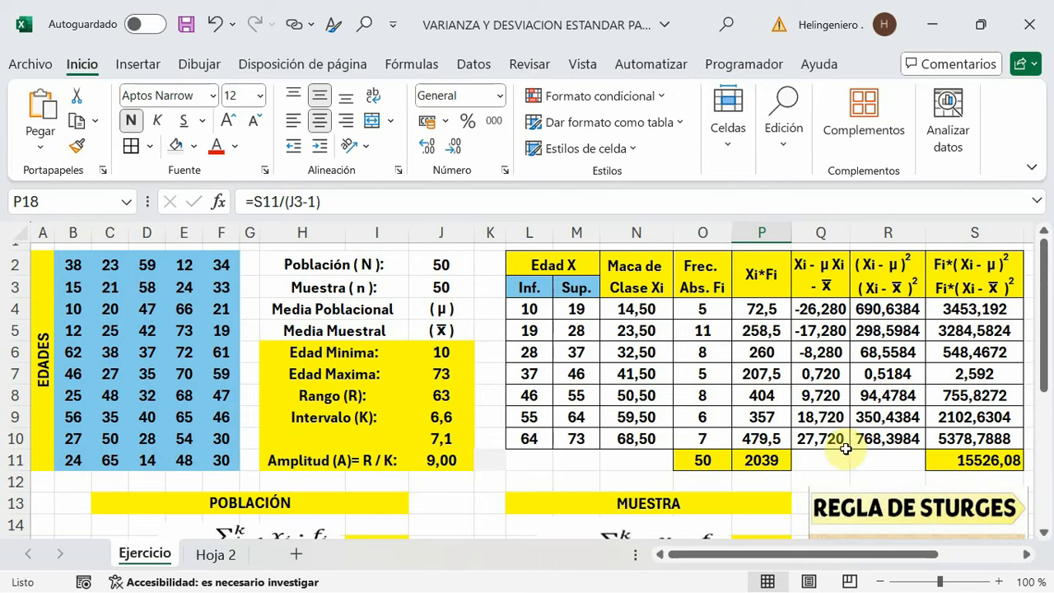
scroll(840, 447, down, 4)
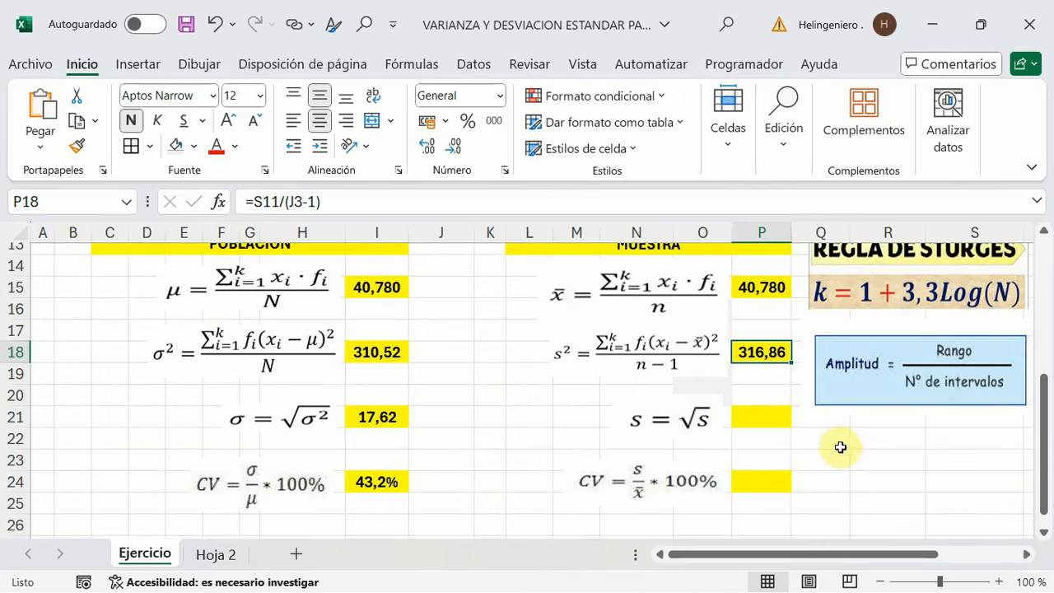
click(756, 415)
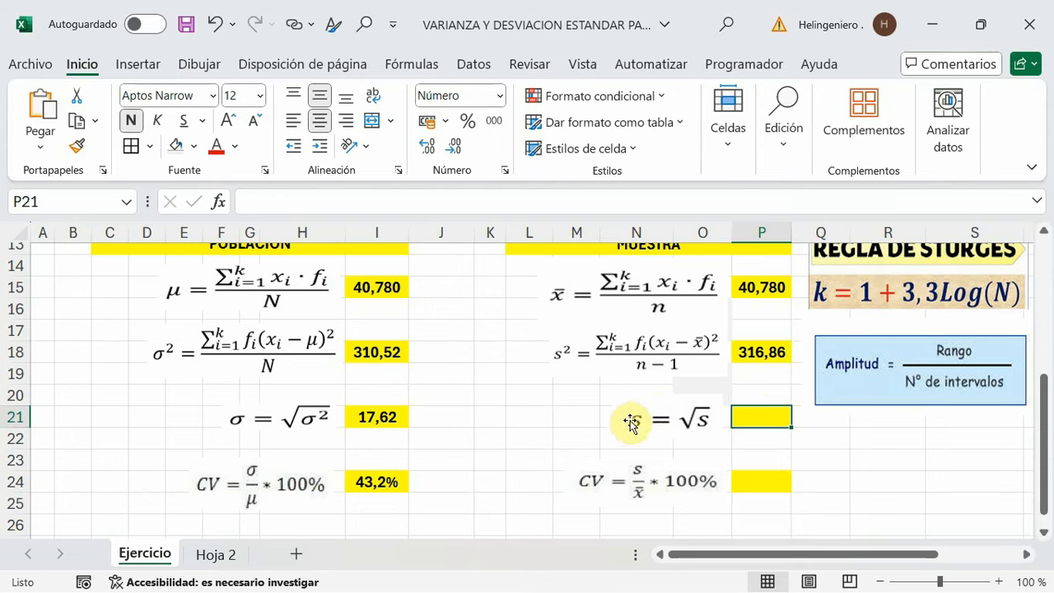
scroll(659, 395, up, 1)
scroll(659, 396, down, 1)
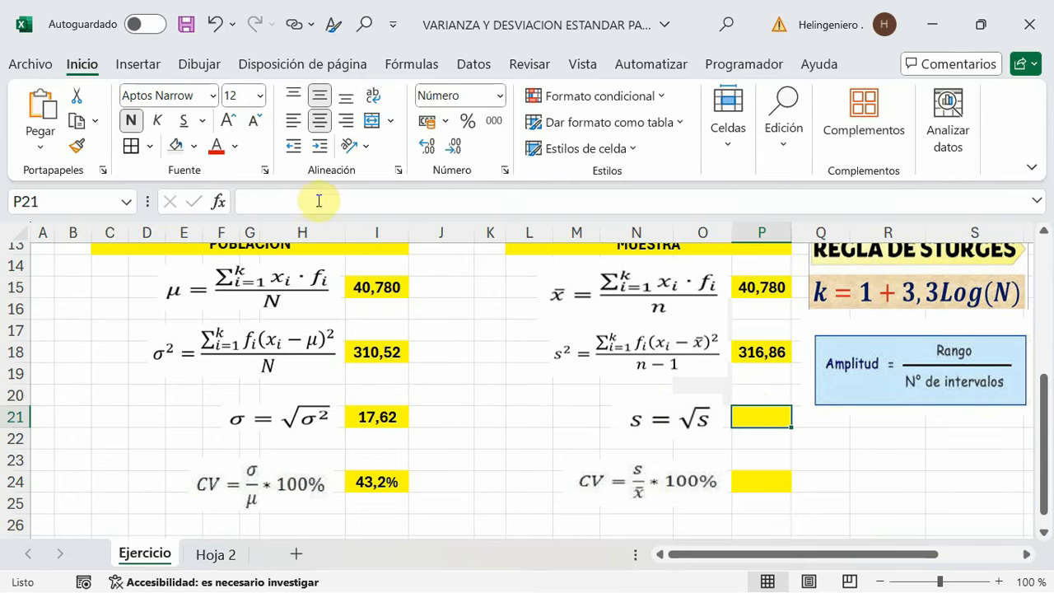
click(319, 201)
text(=)
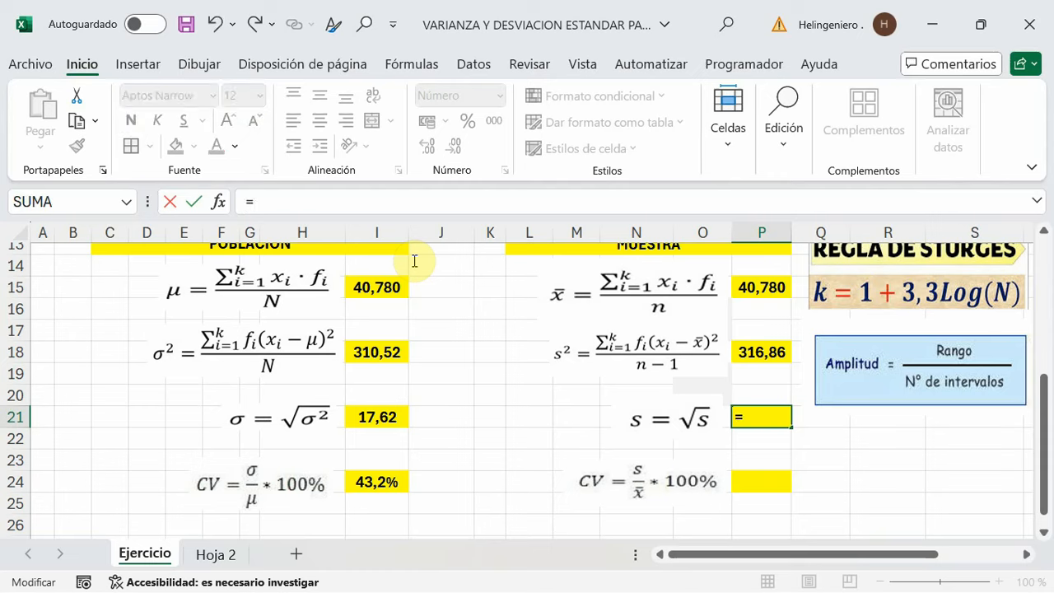
text(rai)
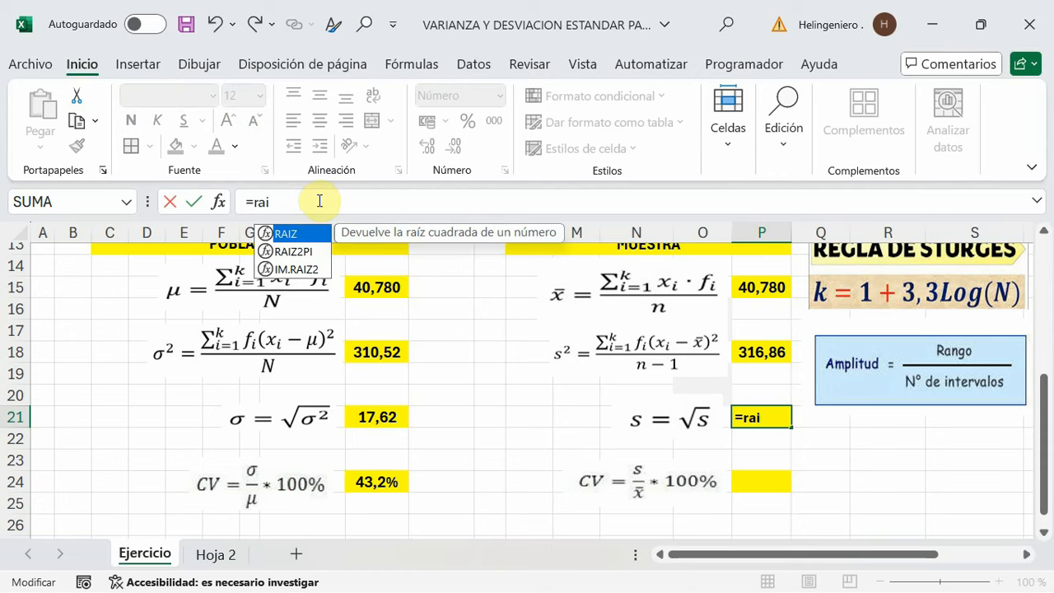
key(Tab)
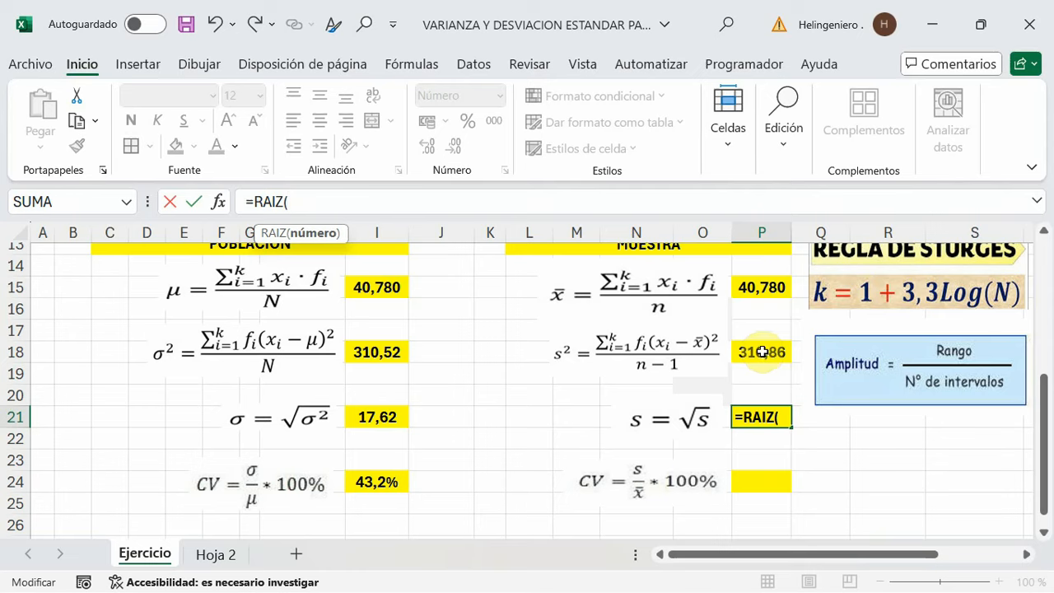
click(763, 351)
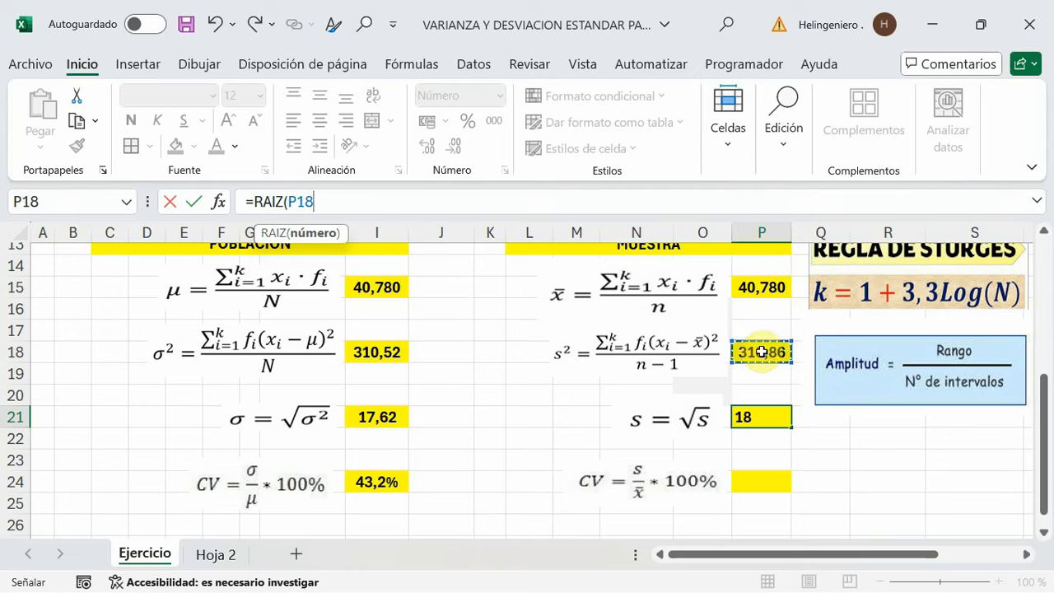
text())
key(Return)
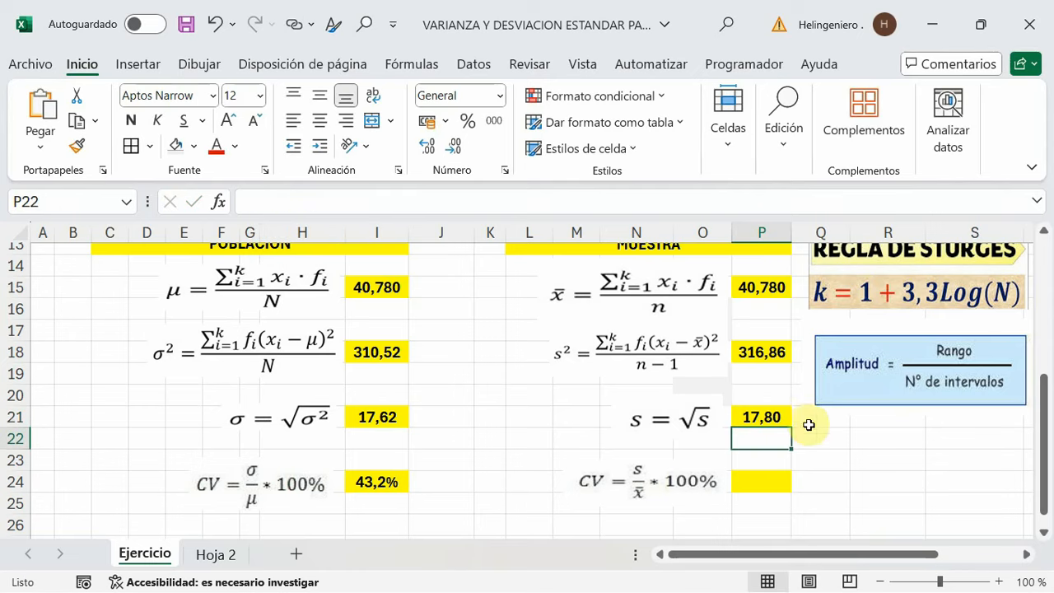
key(Up)
Calculate the sample coefficient of variation in P24 with =P21/P15, dividing the sample standard deviation by the sample mean.
scroll(783, 467, down, 1)
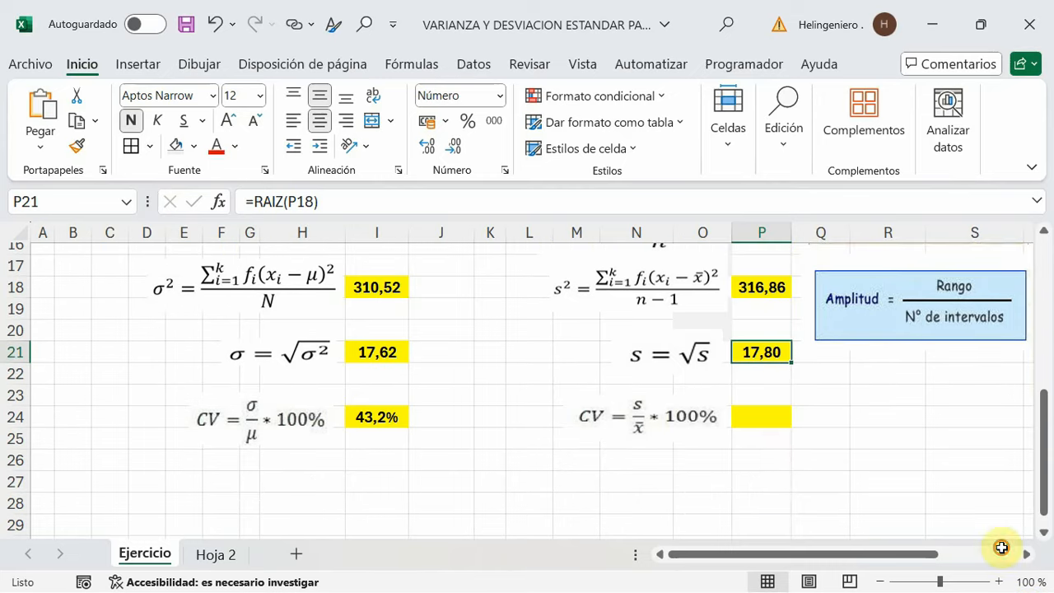
click(762, 417)
click(268, 202)
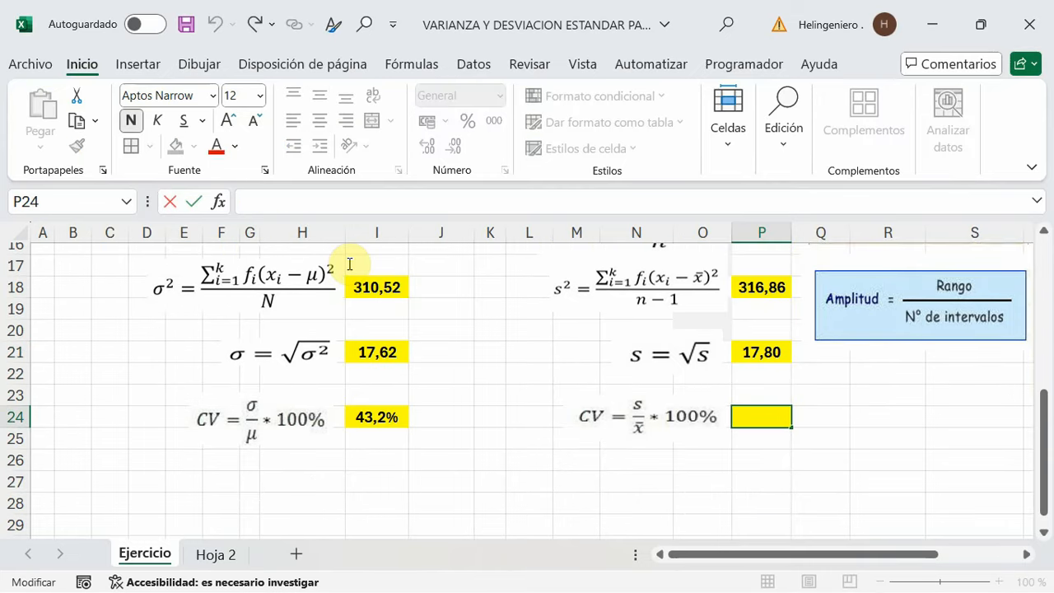
text(=)
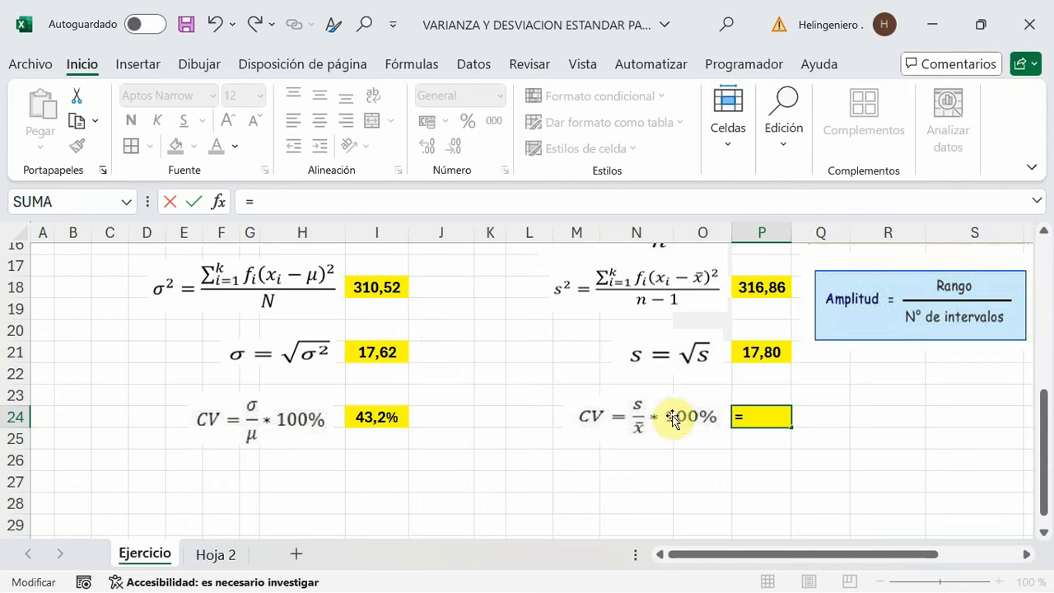
click(758, 355)
text(/)
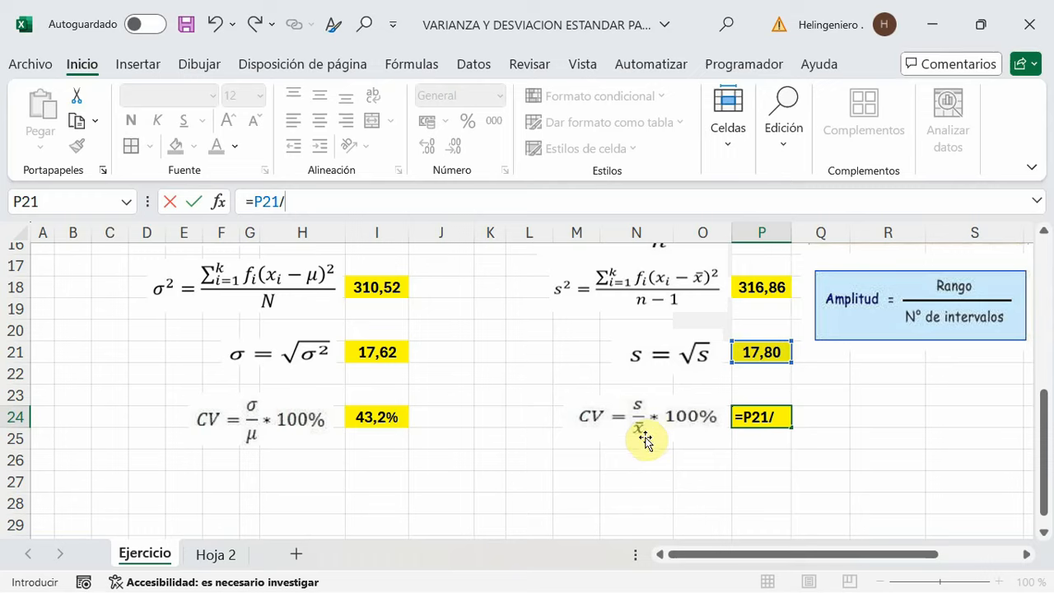
scroll(847, 575, up, 1)
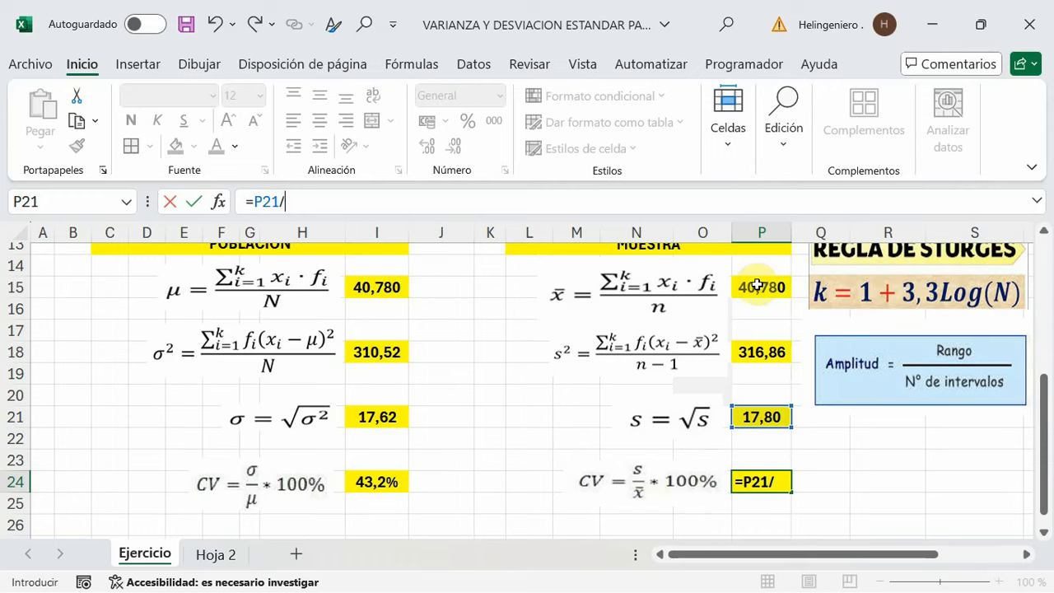
click(751, 290)
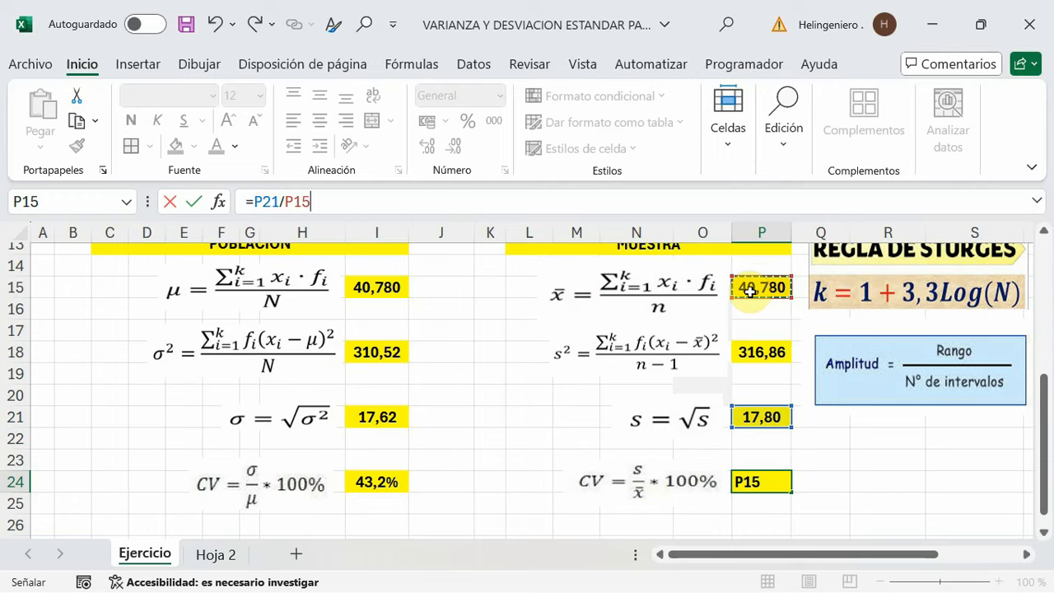
key(Return)
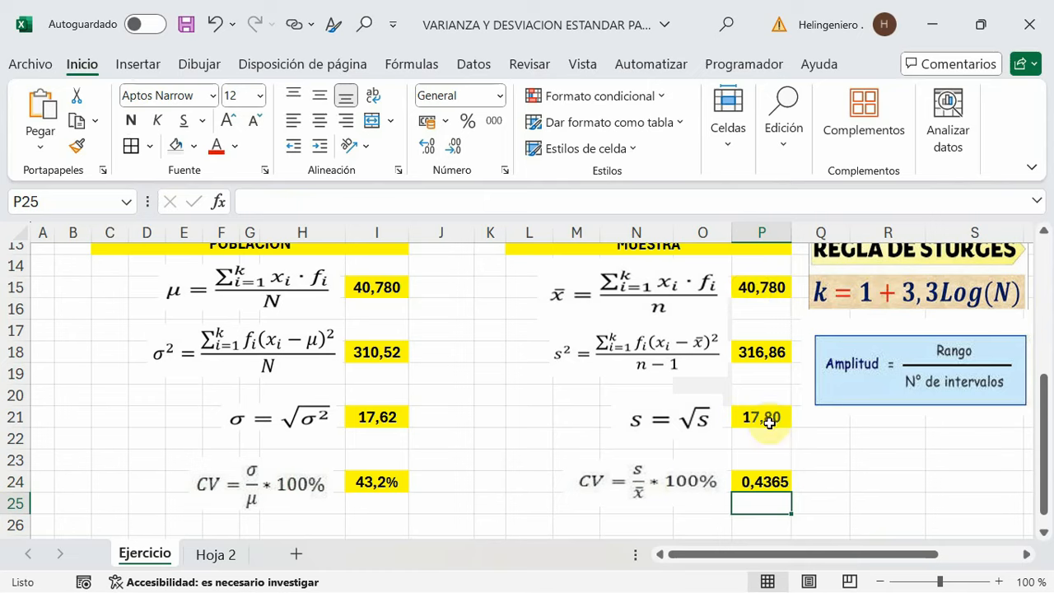
Format the sample coefficient of variation in P24 as a percentage with one decimal place.
click(748, 484)
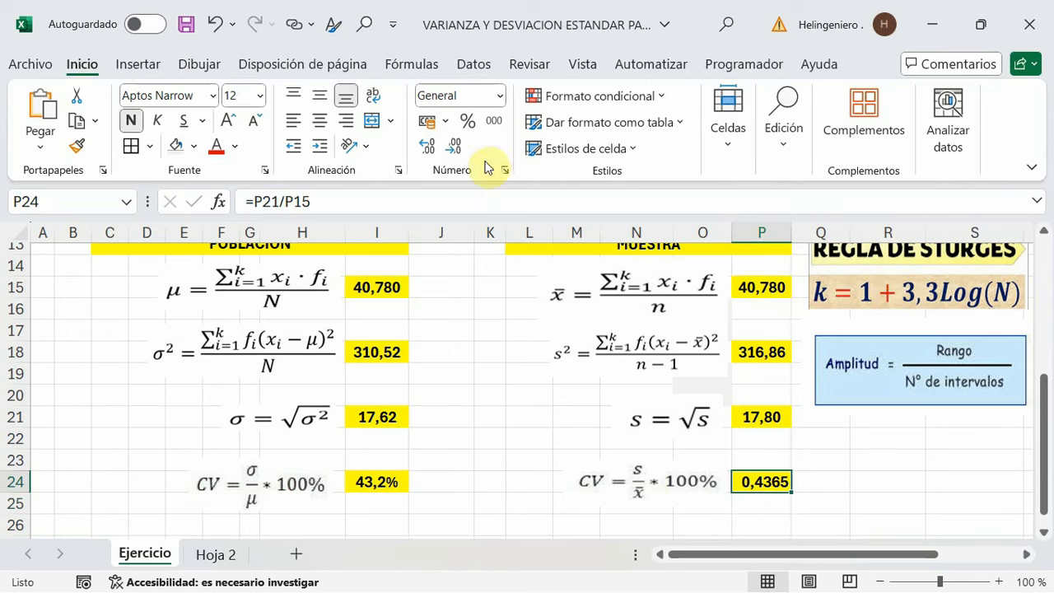
click(467, 122)
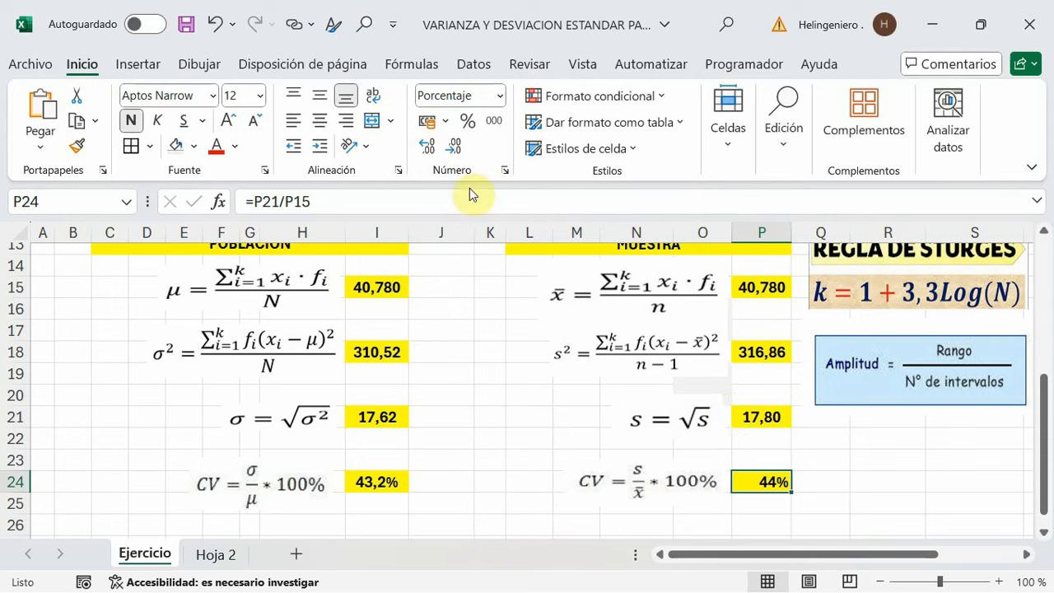
click(428, 146)
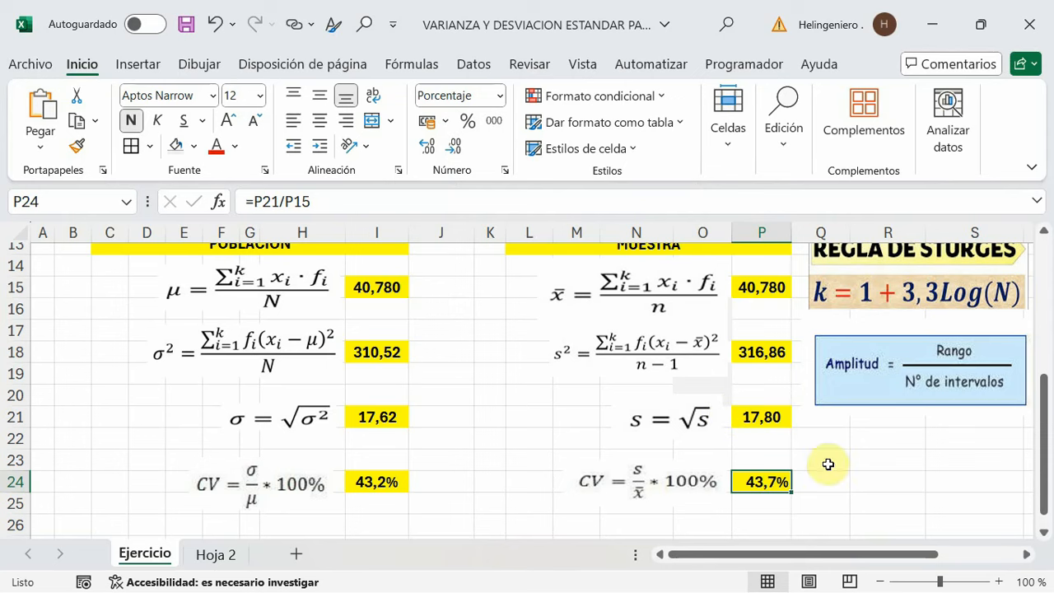
click(895, 491)
Collapse the ribbon so that more rows of the Ejercicio worksheet fit on screen.
scroll(736, 506, down, 1)
scroll(725, 502, up, 2)
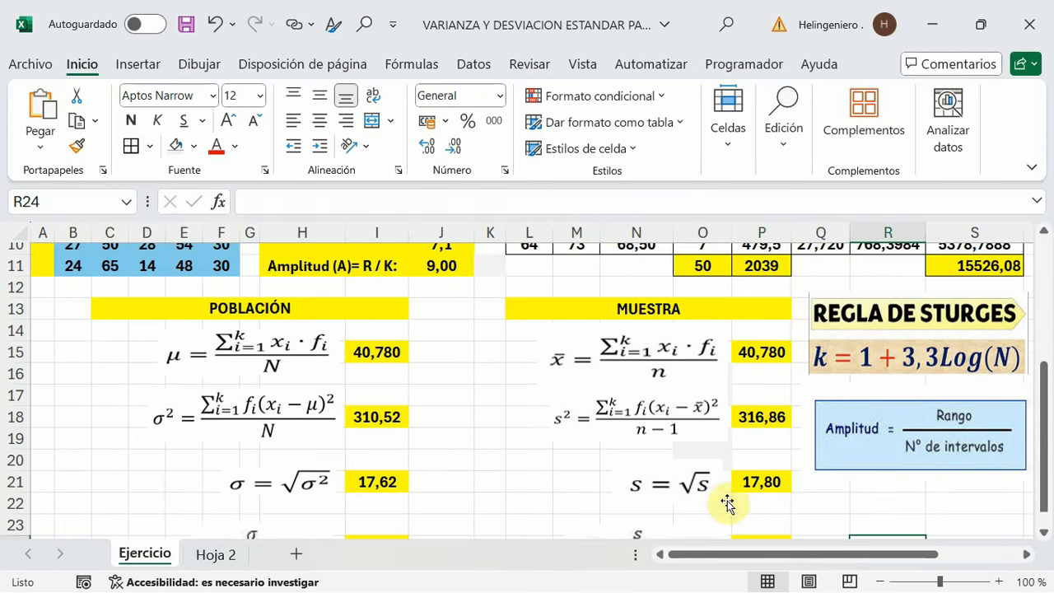
scroll(436, 450, up, 3)
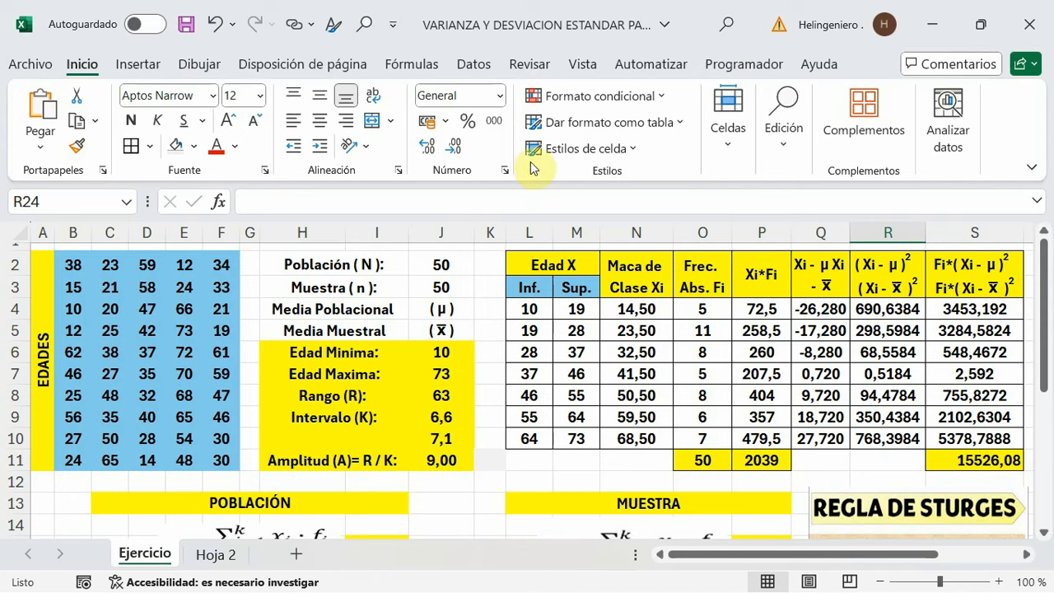
right_click(680, 160)
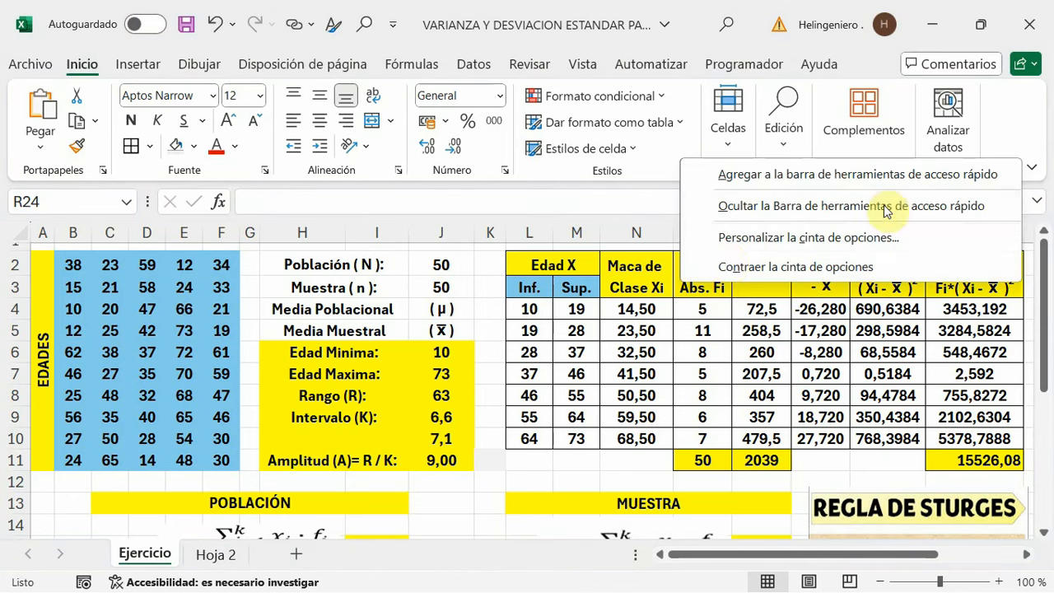
click(729, 268)
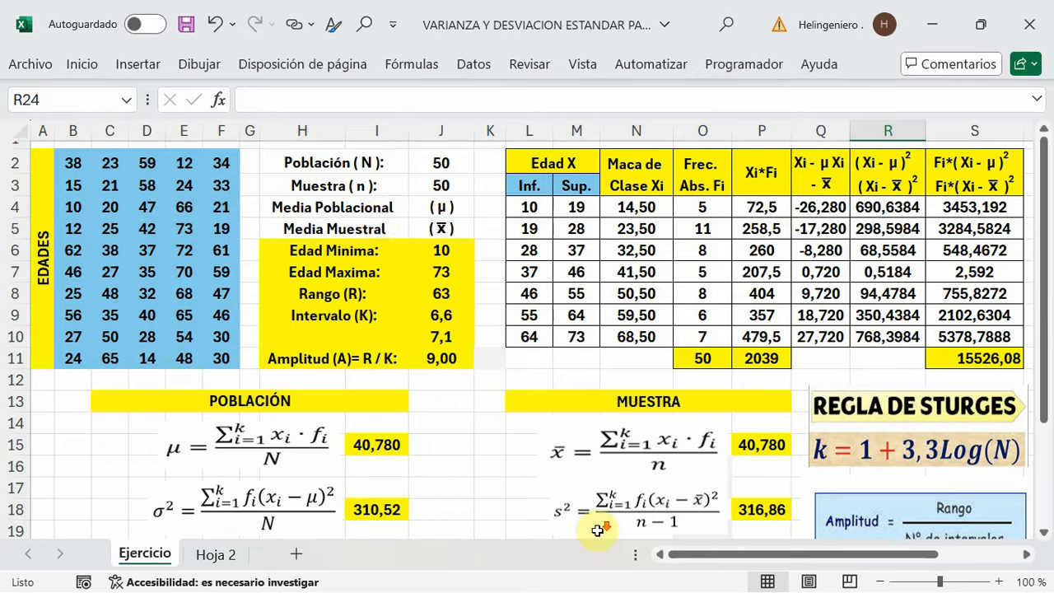
Review the age data, the frequency table and the finished population and sample statistics on the Ejercicio sheet.
scroll(464, 416, down, 1)
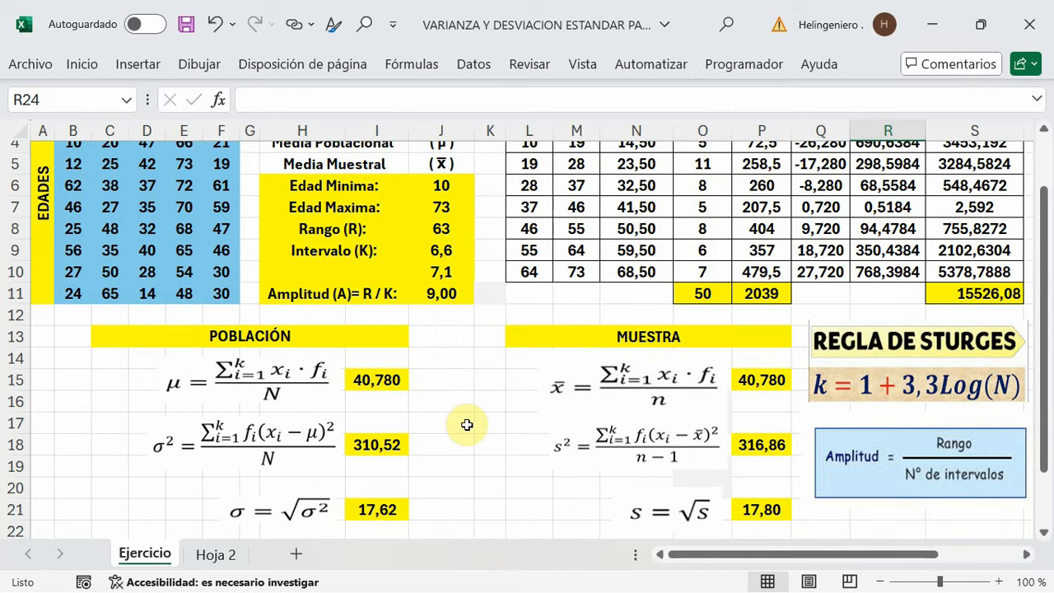
scroll(539, 433, down, 3)
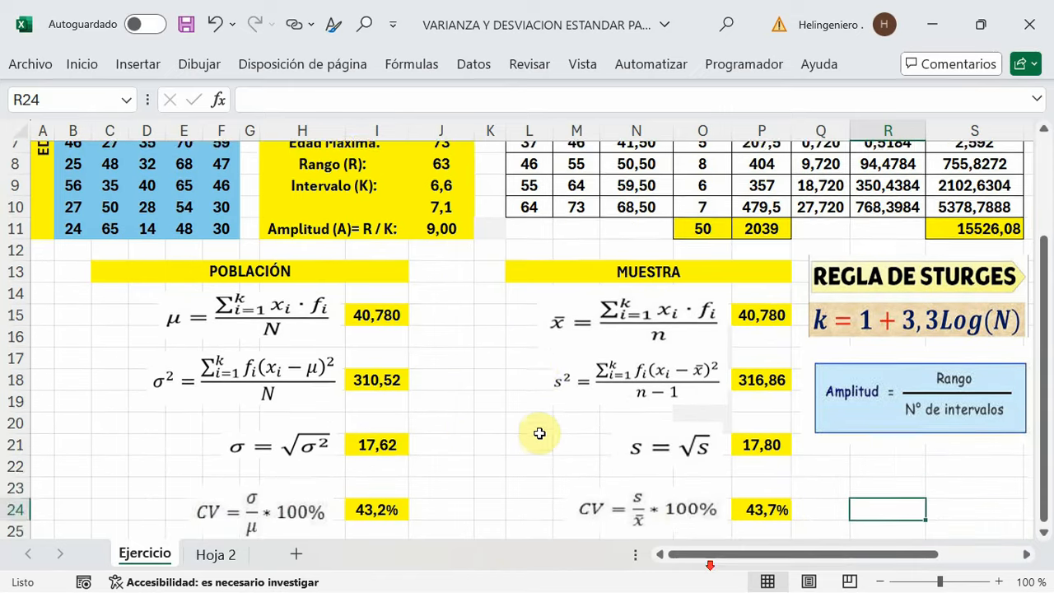
scroll(539, 437, up, 2)
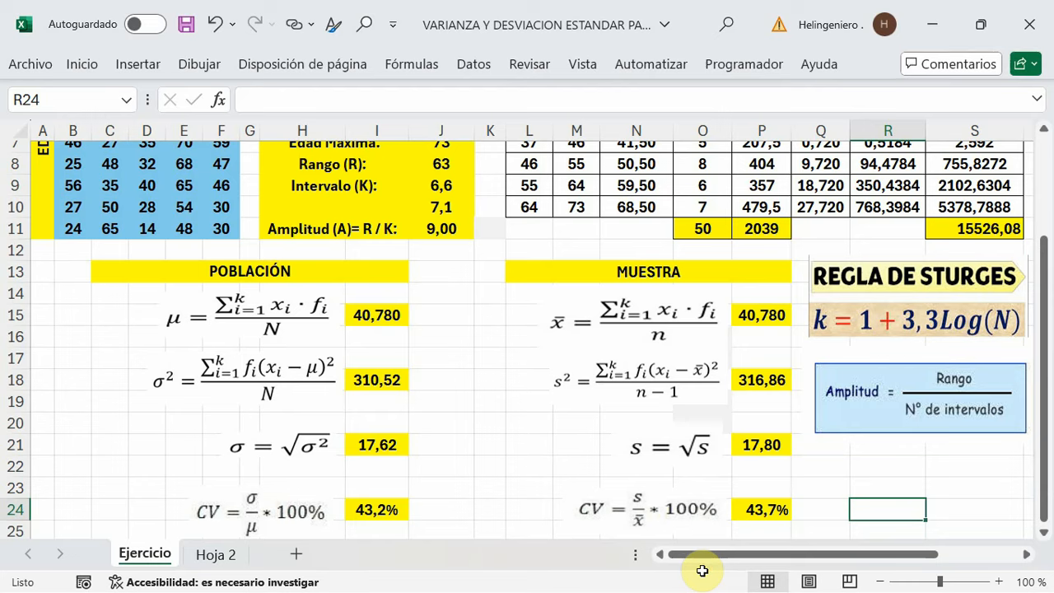
scroll(16, 415, up, 2)
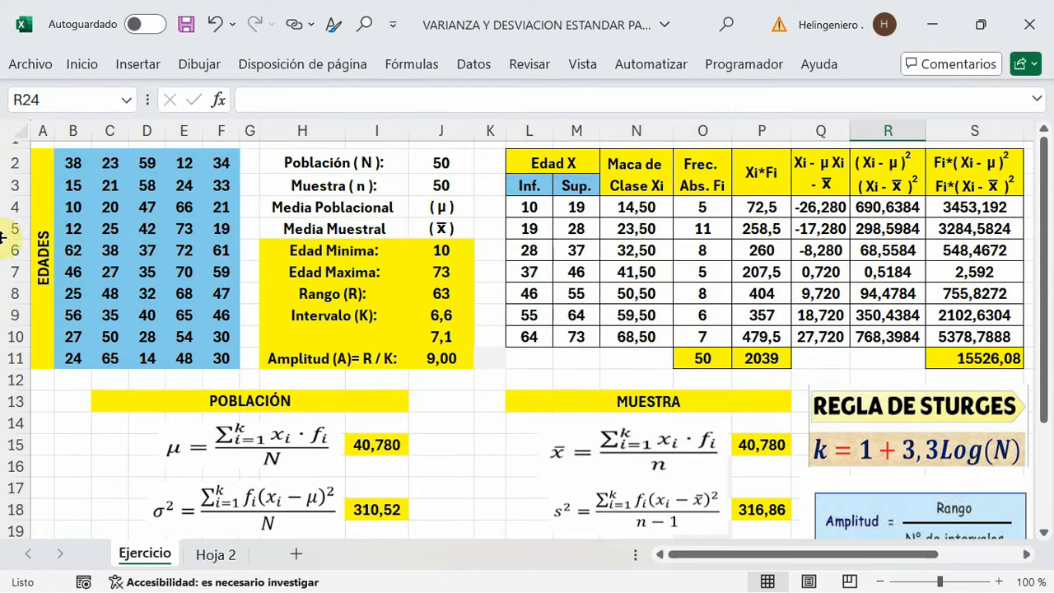
scroll(453, 438, down, 1)
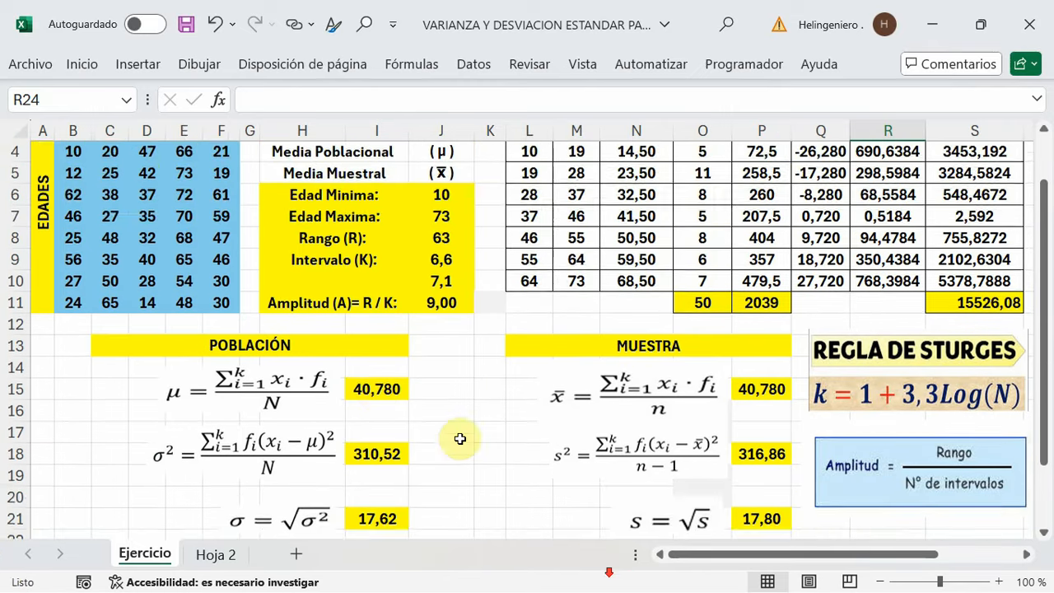
scroll(525, 520, down, 1)
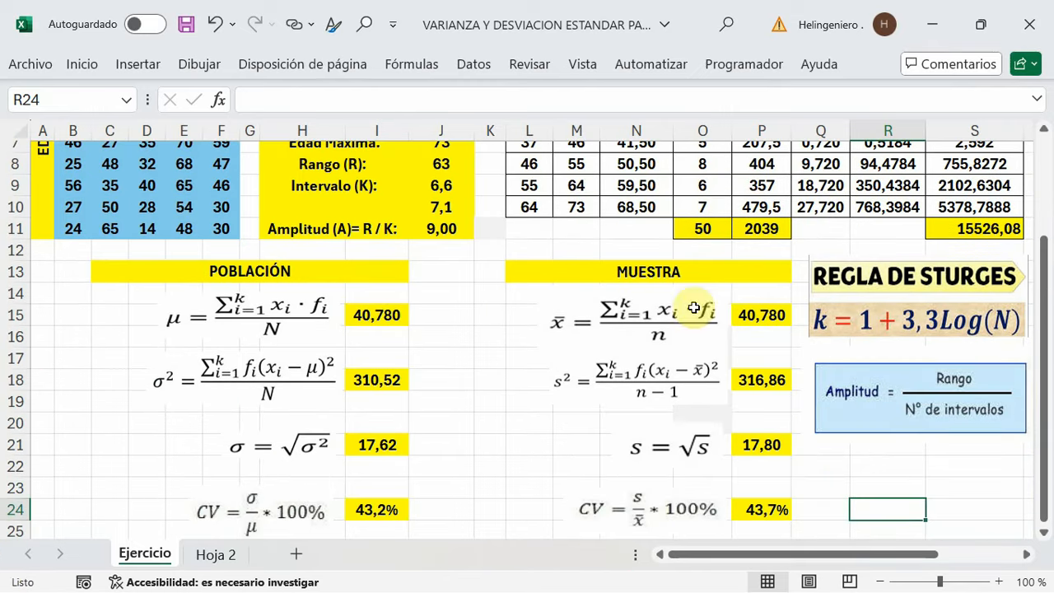
scroll(618, 346, down, 2)
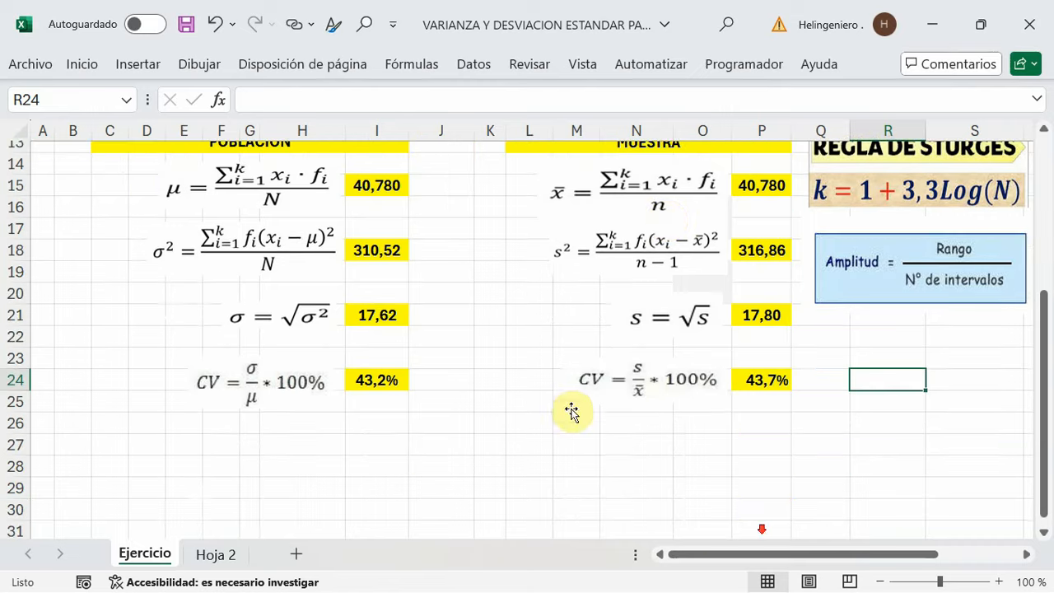
scroll(723, 571, up, 4)
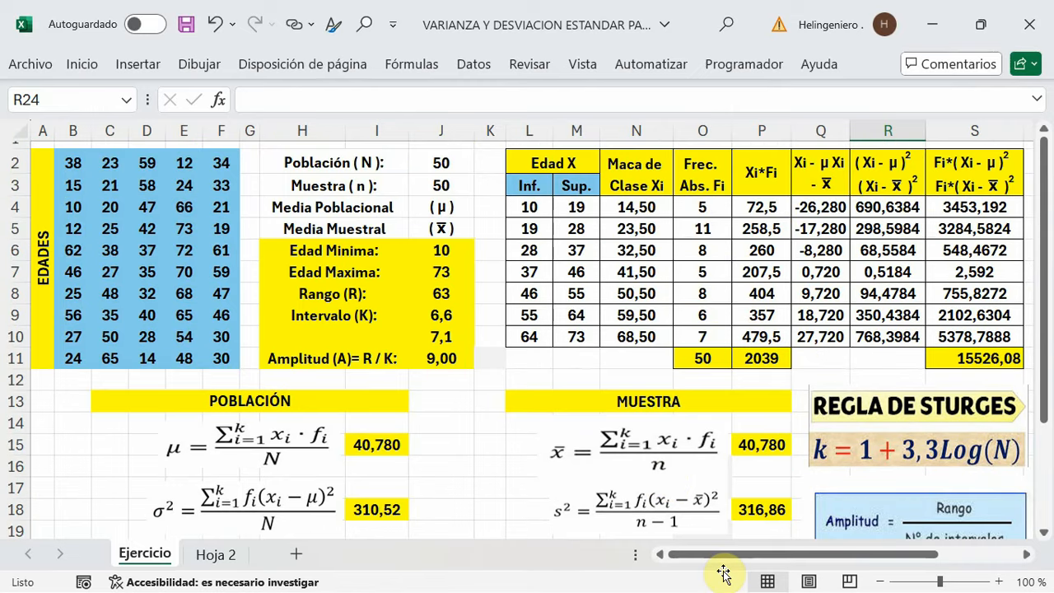